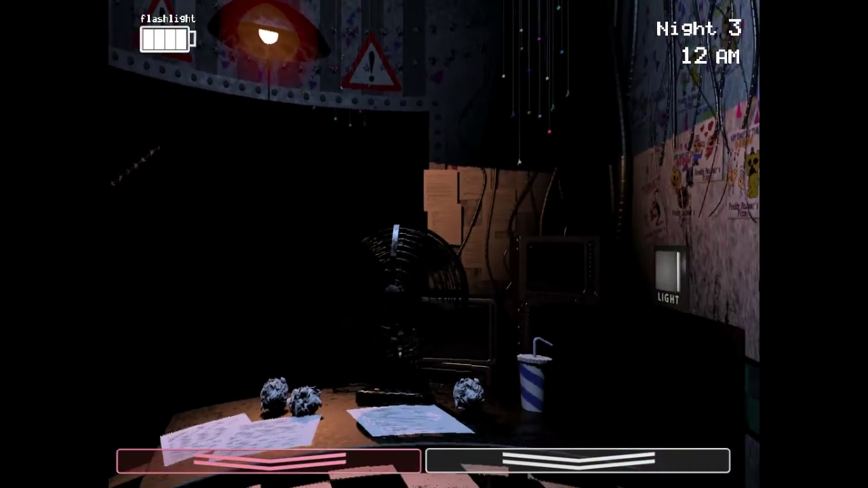
# Step: Light the right vent, then wind the Prize Corner music box nearly full
pyautogui.click(653, 260)
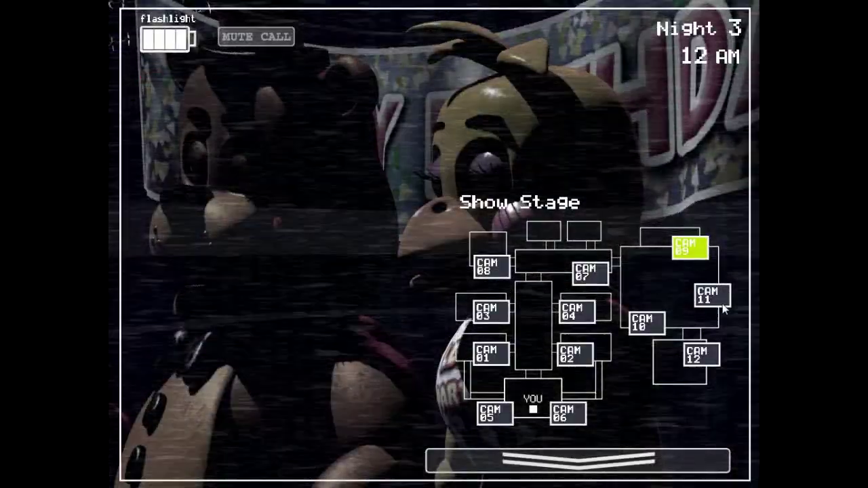
pyautogui.click(713, 295)
pyautogui.click(701, 354)
pyautogui.click(713, 296)
pyautogui.click(359, 392)
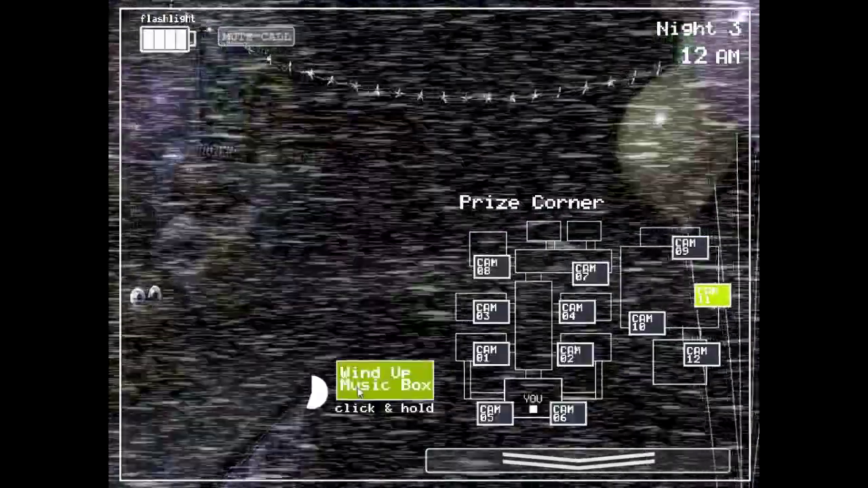
pyautogui.moveTo(360, 392); pyautogui.dragTo(358, 387)
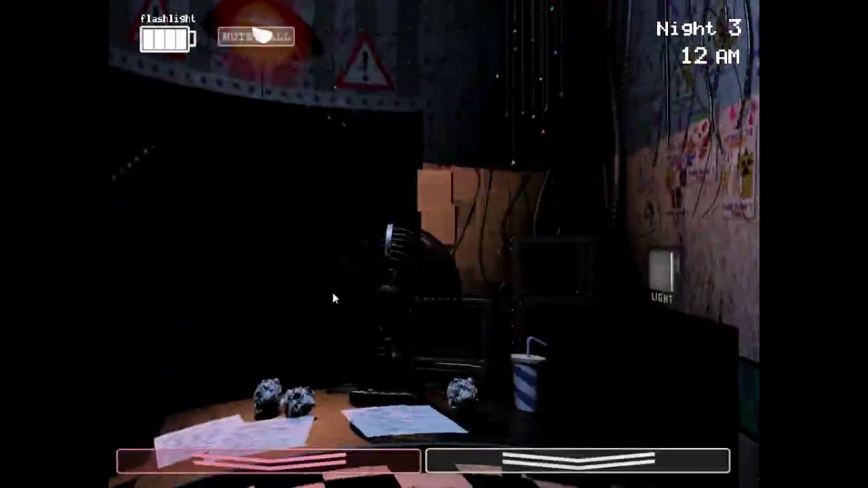
# Step: Flash the hallway, check Show Stage, and wind the music box to full
pyautogui.press('ctrl')
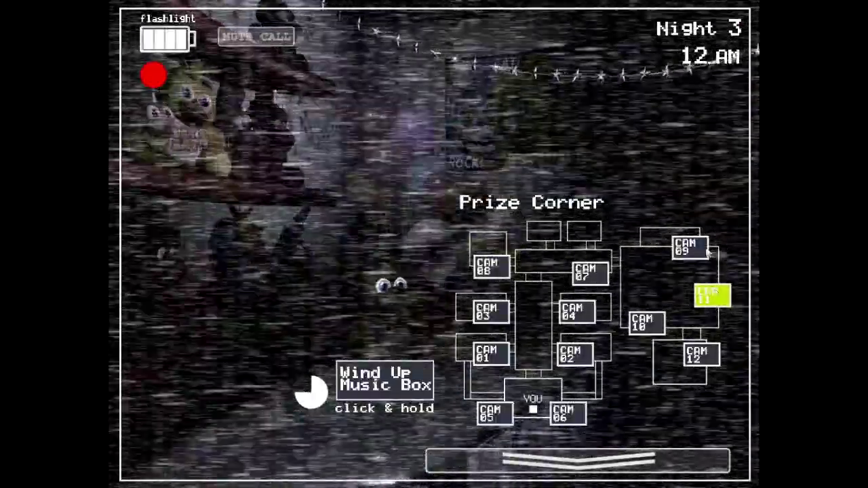
pyautogui.click(689, 247)
pyautogui.click(712, 295)
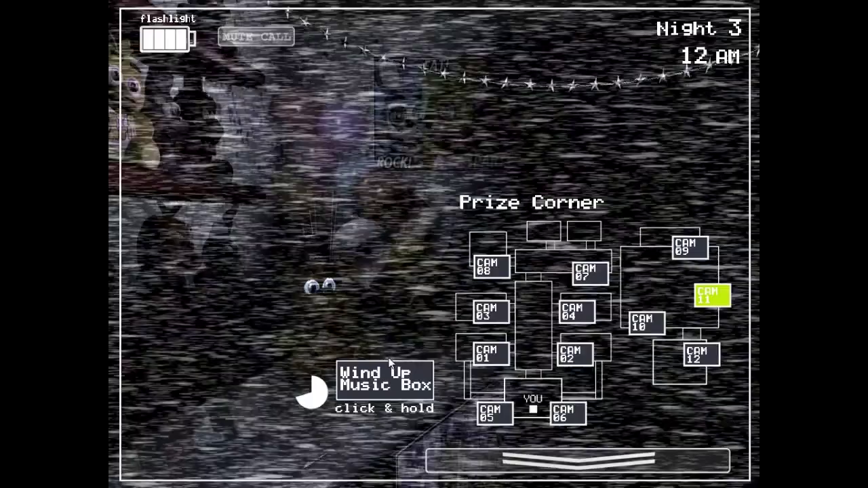
pyautogui.click(392, 377)
pyautogui.moveTo(393, 377); pyautogui.dragTo(392, 378)
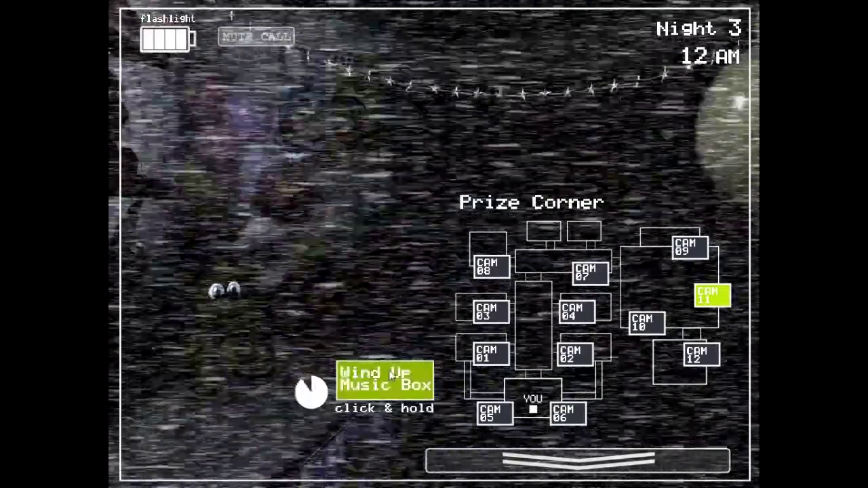
pyautogui.press('ctrl')
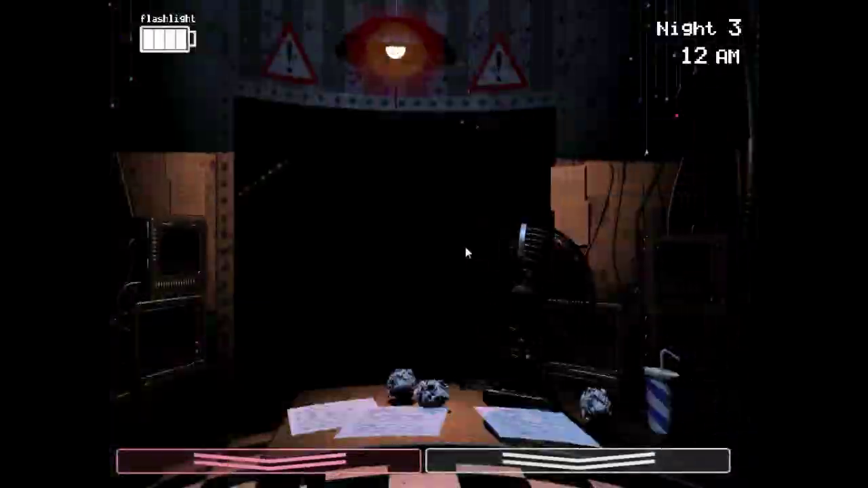
# Step: Flash the hallway repeatedly and light the left vent to drive Foxy back
pyautogui.press('ctrl')
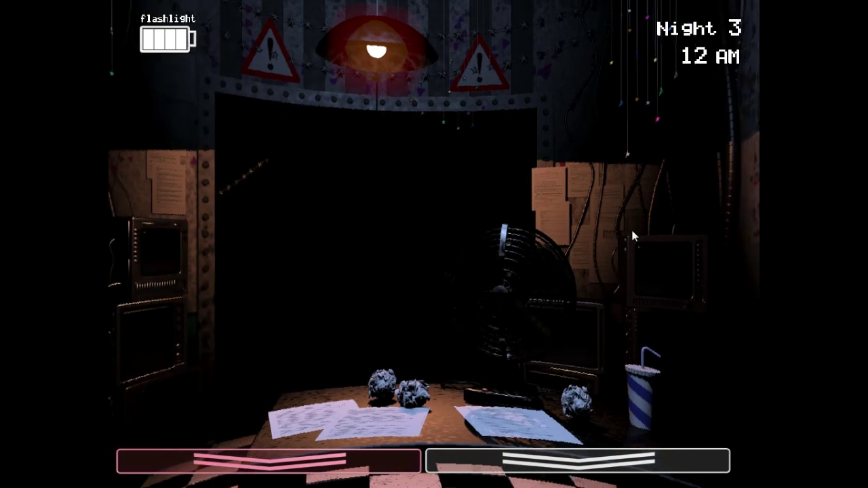
pyautogui.press('ctrl')
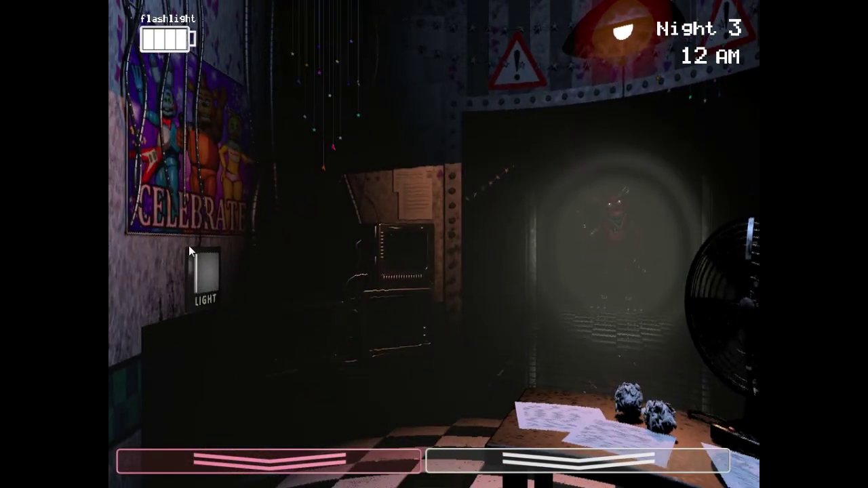
pyautogui.click(204, 278)
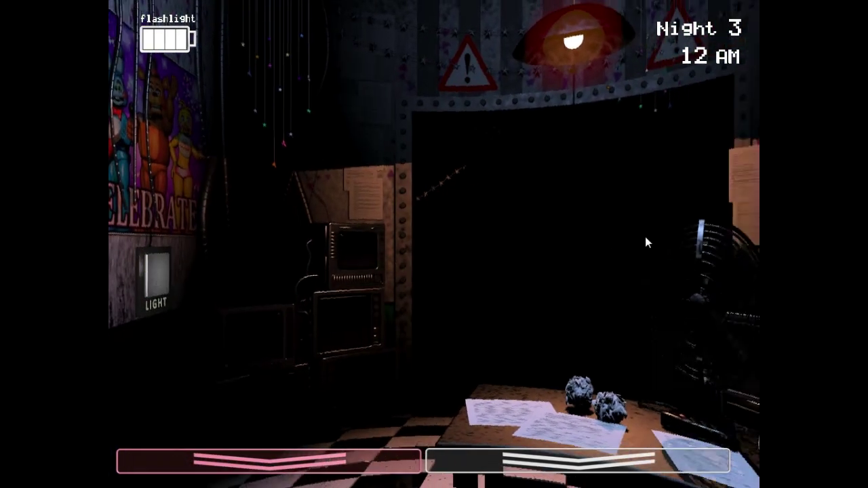
pyautogui.press('ctrl')
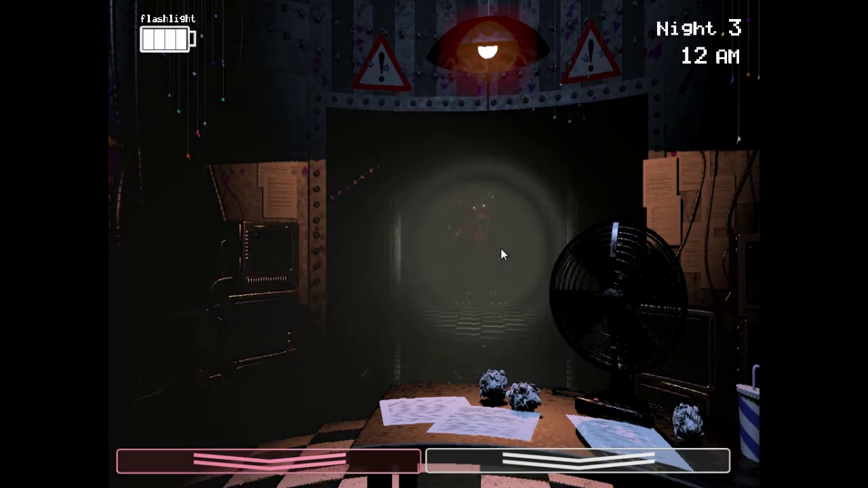
pyautogui.press('ctrl')
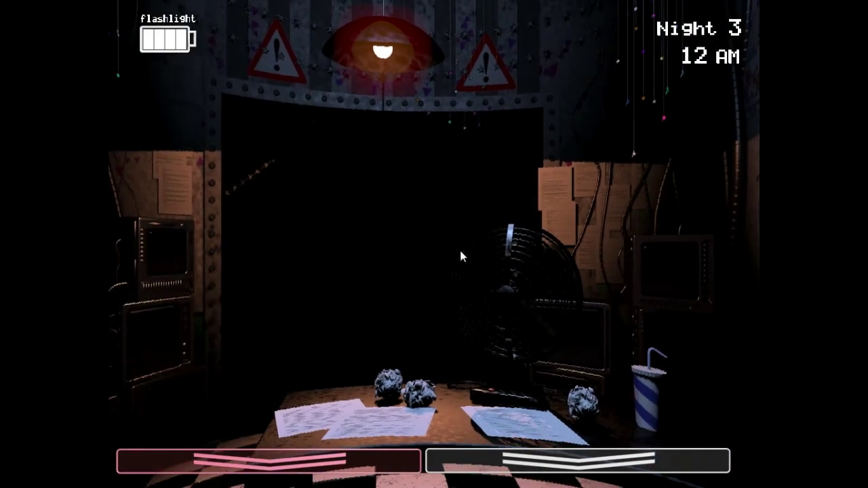
pyautogui.press('ctrl')
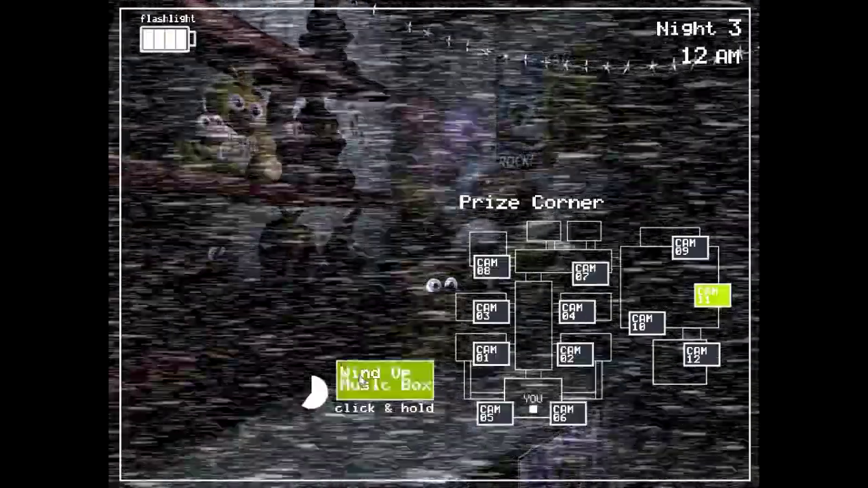
# Step: Wind the music box back to full and check the Kid's Cove camera
pyautogui.moveTo(362, 382); pyautogui.dragTo(362, 382)
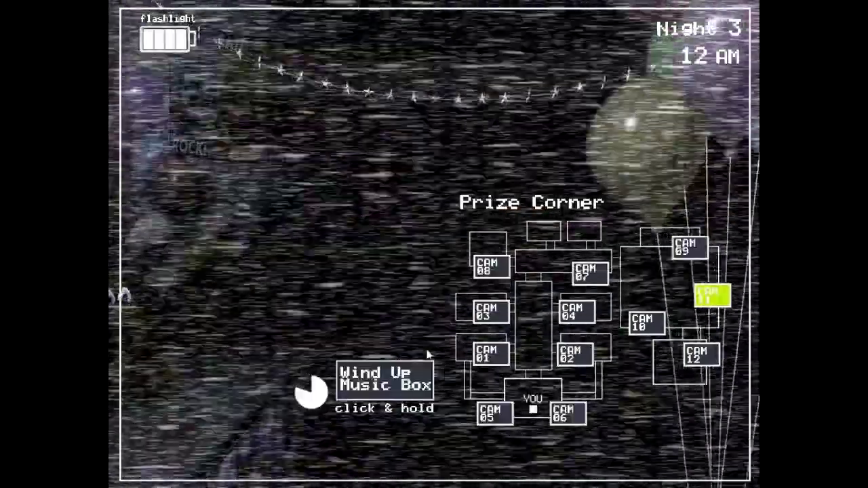
pyautogui.moveTo(385, 381); pyautogui.dragTo(387, 381)
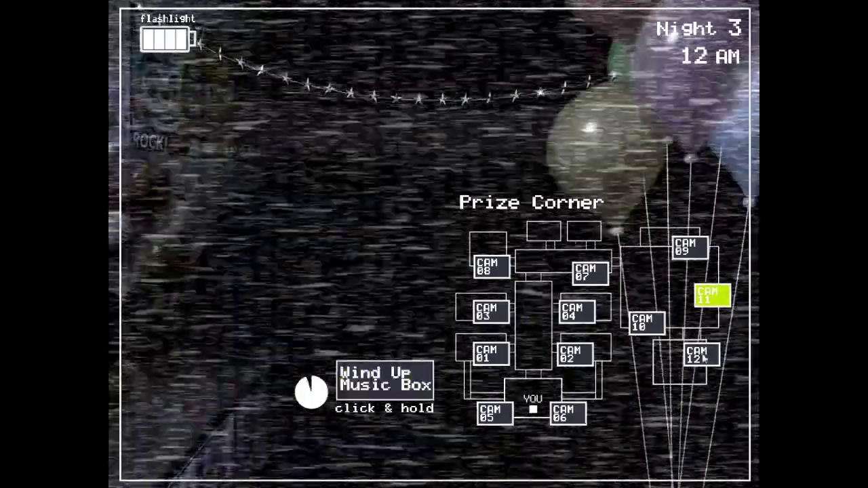
pyautogui.click(705, 359)
# Step: Sweep the Party Room 4, Main Hall, Game Area, Parts/Service and Party Room 3 cameras
pyautogui.click(583, 313)
pyautogui.click(590, 273)
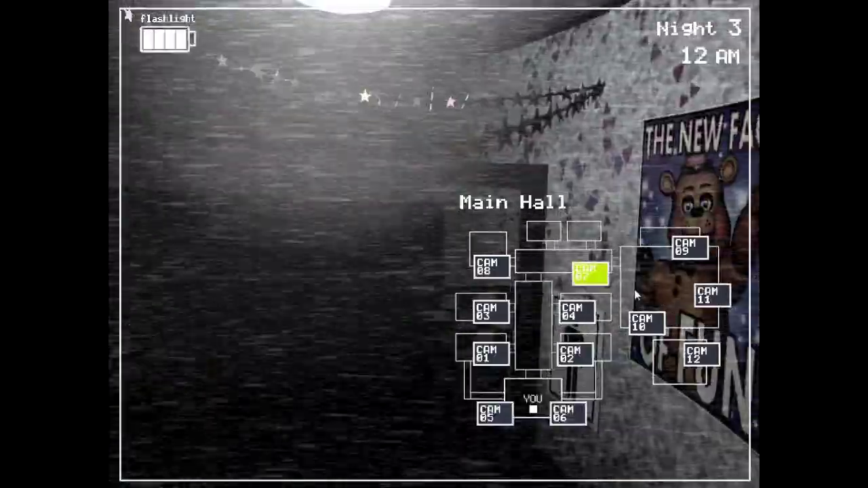
pyautogui.click(643, 324)
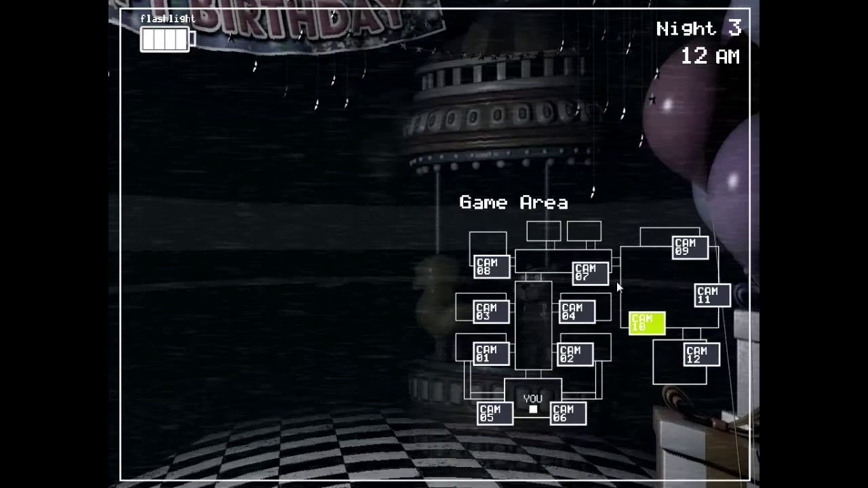
pyautogui.click(590, 274)
pyautogui.click(490, 268)
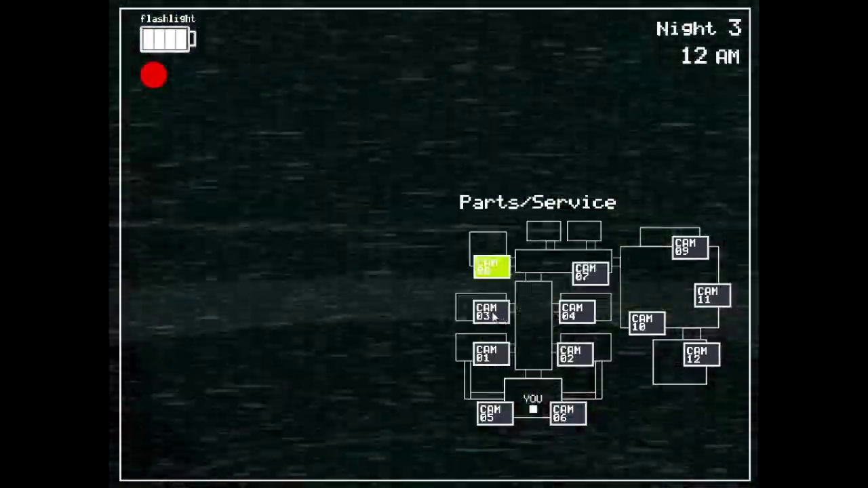
pyautogui.click(494, 317)
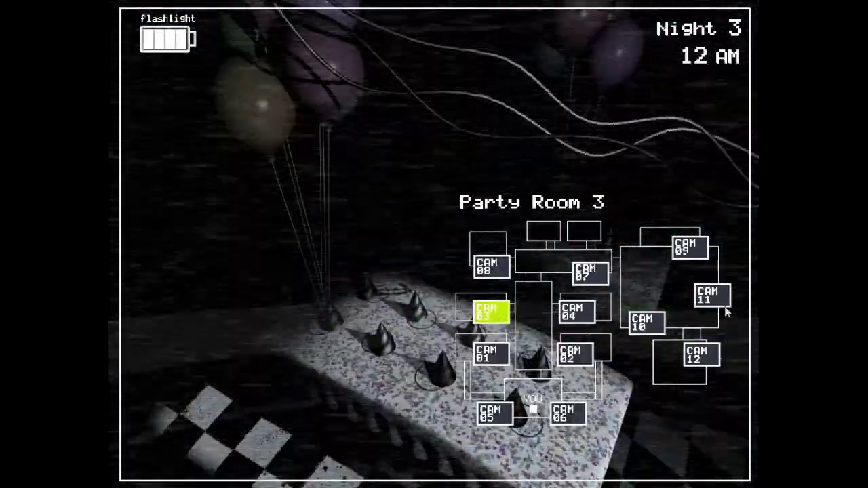
# Step: Top up the Prize Corner music box, then check Kid's Cove, Game Area and Main Hall
pyautogui.click(712, 296)
pyautogui.click(402, 373)
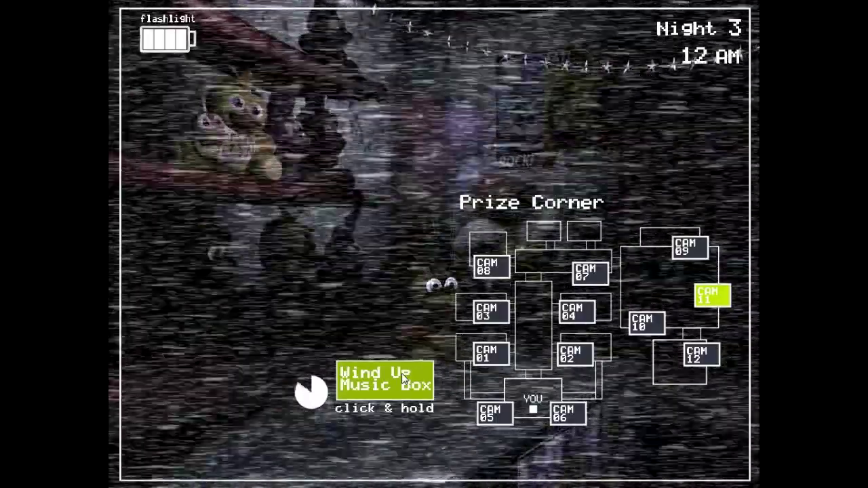
pyautogui.click(691, 360)
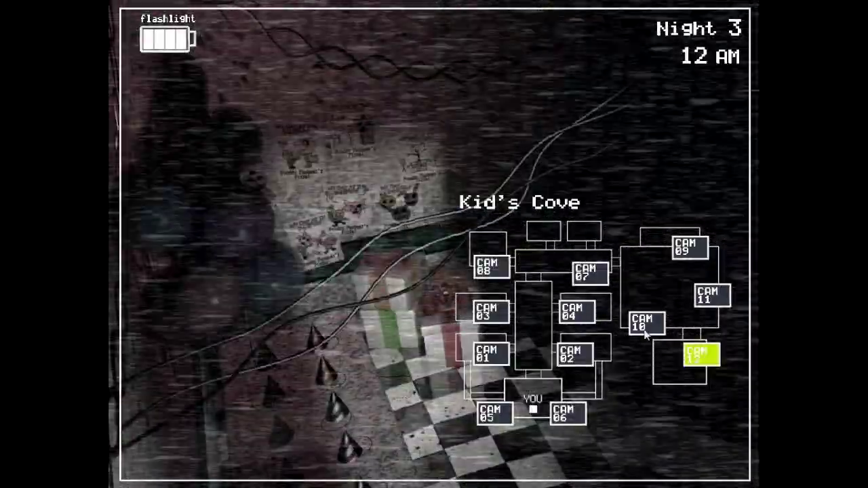
pyautogui.click(646, 324)
pyautogui.click(591, 274)
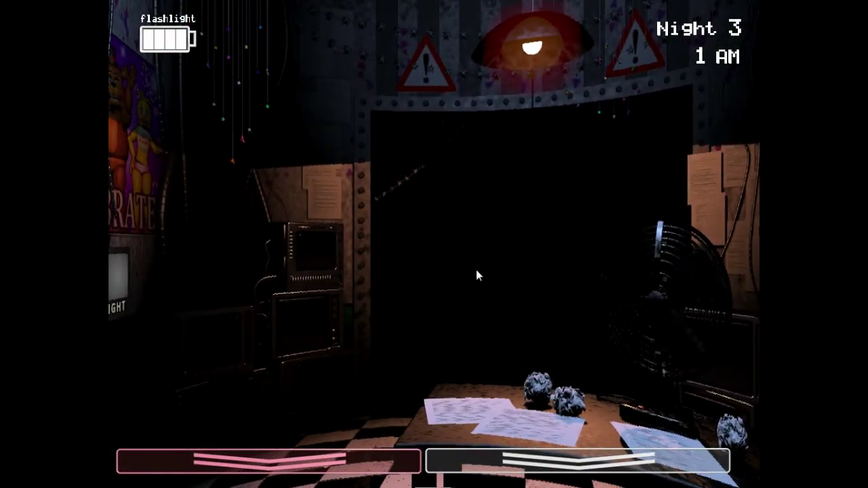
# Step: Flash the hallway three times, then light Balloon Boy's vent and the Right Air Vent
pyautogui.press('ctrl')
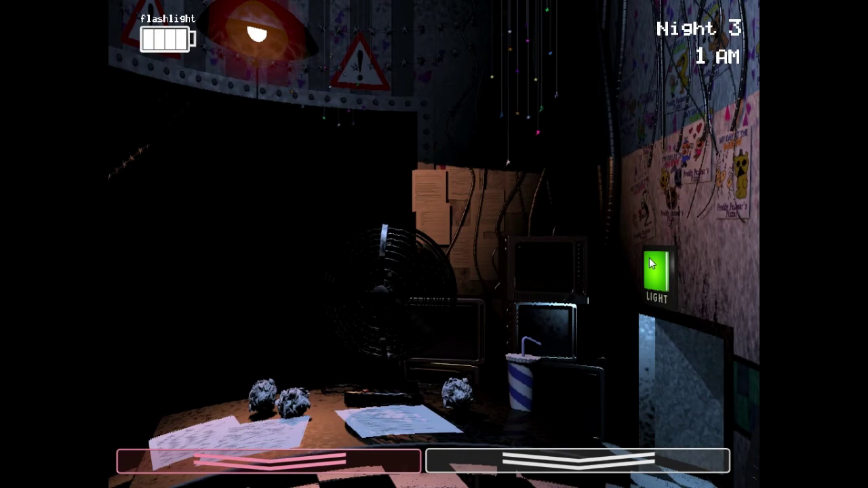
pyautogui.press('ctrl')
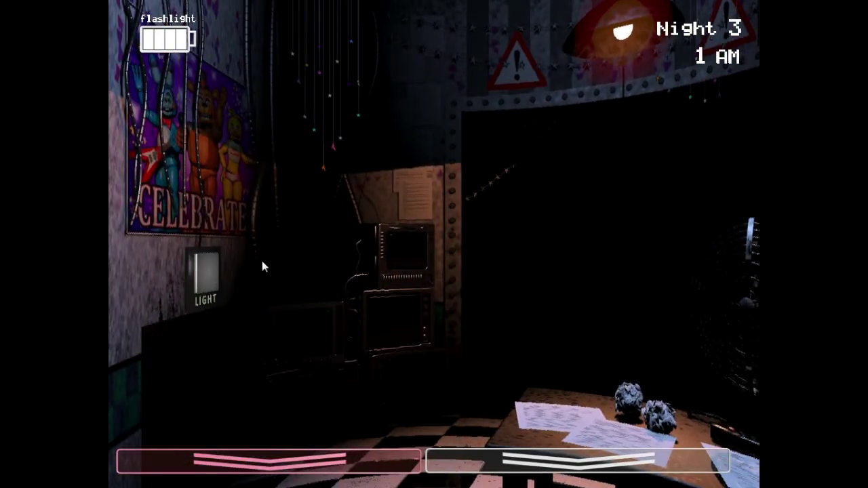
pyautogui.press('ctrl')
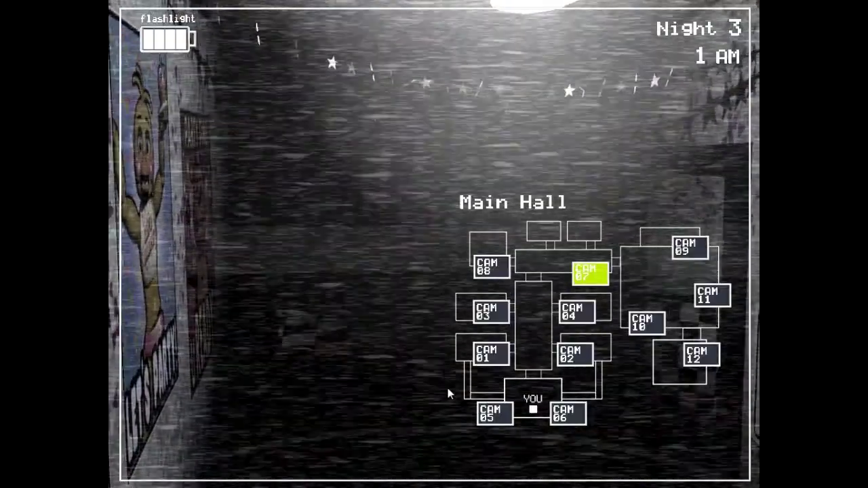
pyautogui.click(494, 413)
pyautogui.press('ctrl')
pyautogui.click(560, 415)
pyautogui.press('ctrl')
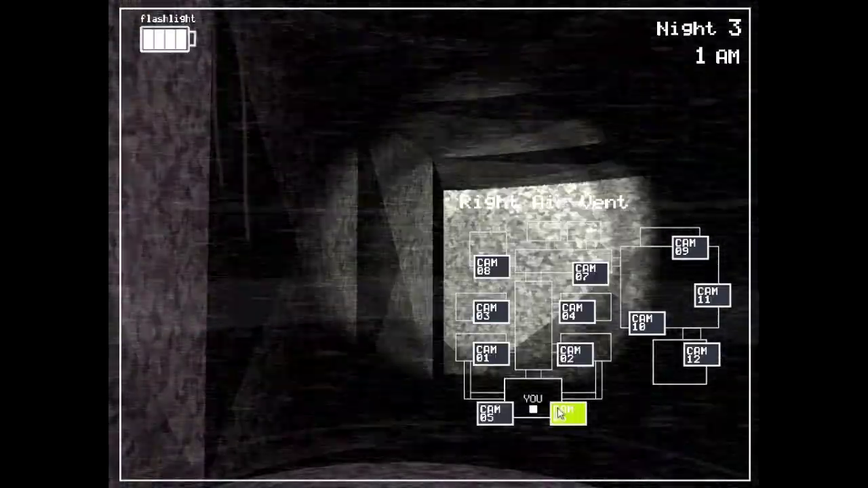
# Step: Check Show Stage and wind the Prize Corner music box
pyautogui.click(690, 248)
pyautogui.click(713, 295)
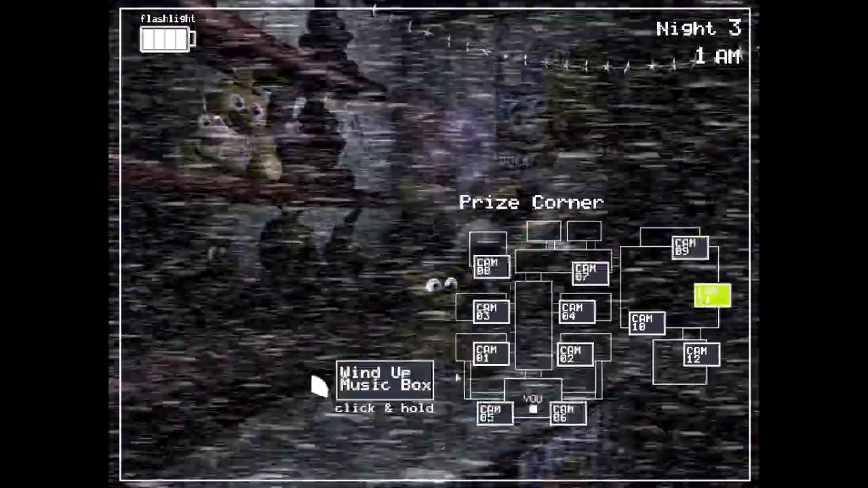
pyautogui.moveTo(417, 385); pyautogui.dragTo(417, 386)
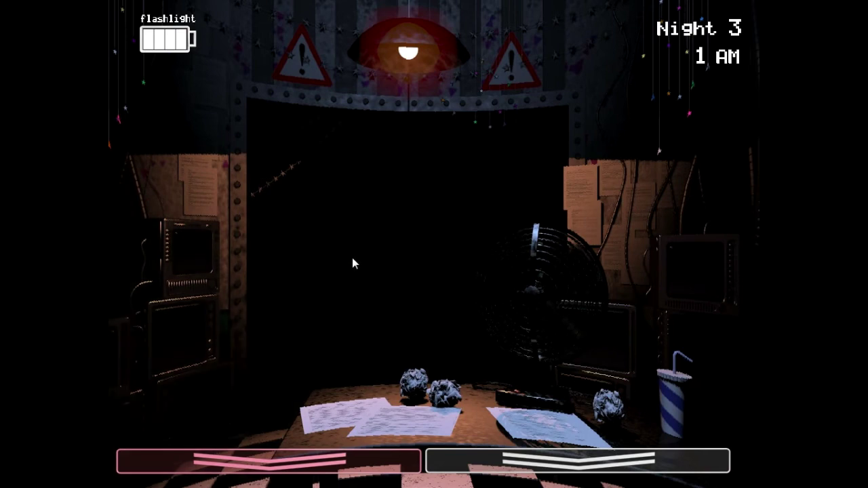
# Step: Alternate hallway flashlight checks with left vent lights
pyautogui.press('ctrl')
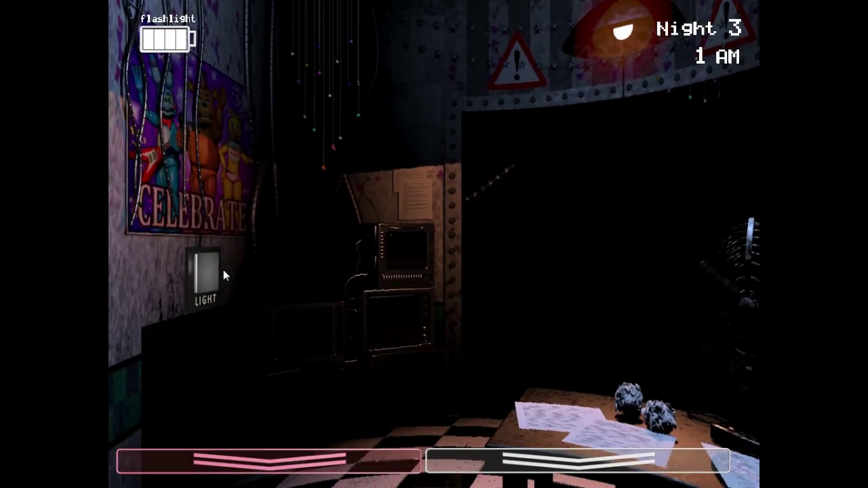
pyautogui.click(207, 270)
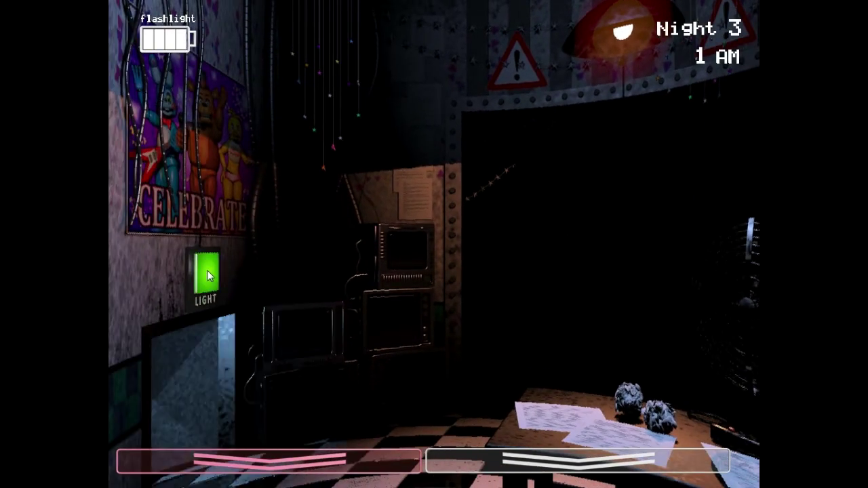
pyautogui.press('ctrl')
pyautogui.press('ctrl')
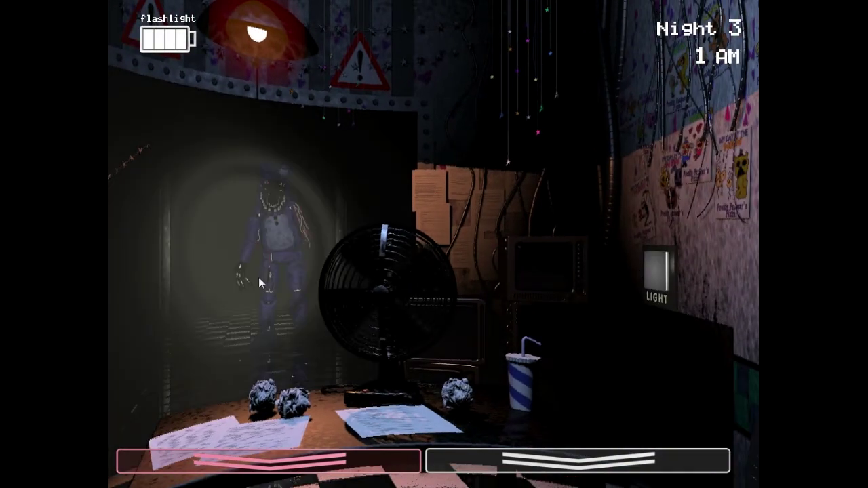
pyautogui.click(192, 275)
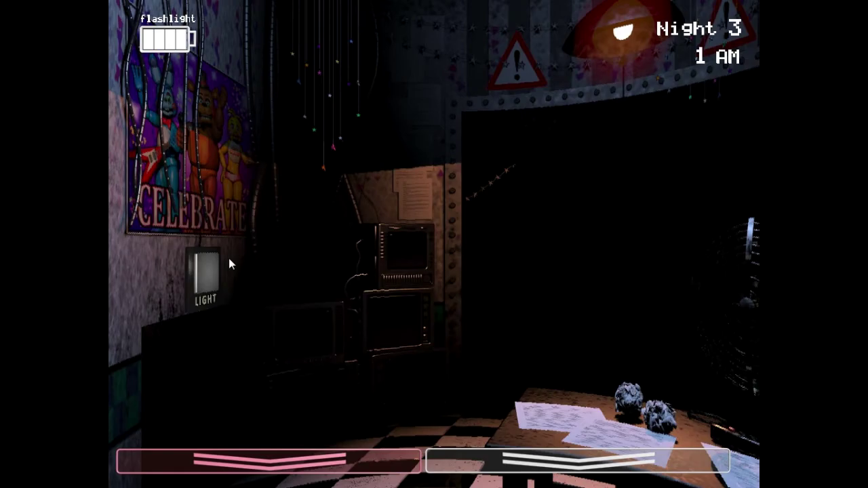
pyautogui.press('ctrl')
# Step: Wind the music box, check the hallway and both vents, then view Prize Corner
pyautogui.click(395, 392)
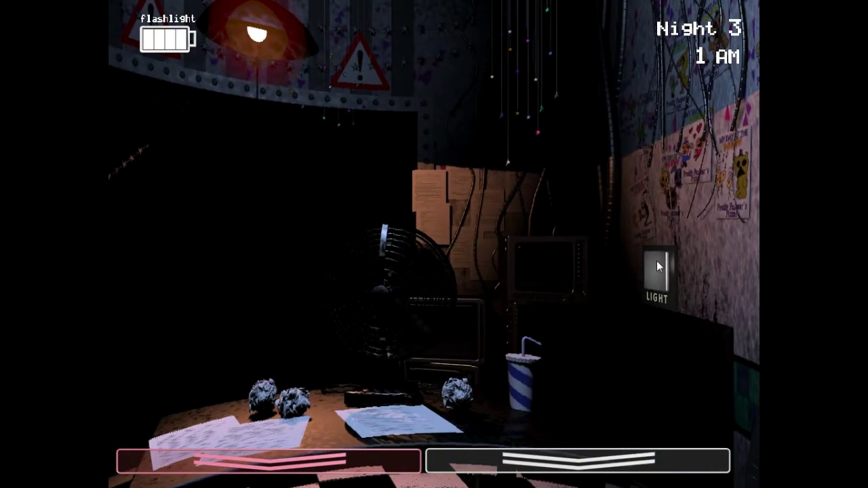
pyautogui.click(657, 263)
pyautogui.press('ctrl')
pyautogui.click(203, 272)
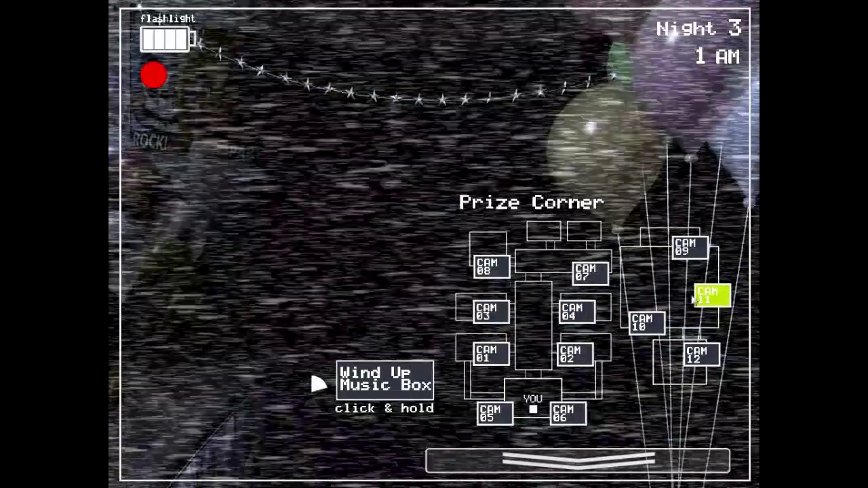
pyautogui.click(384, 378)
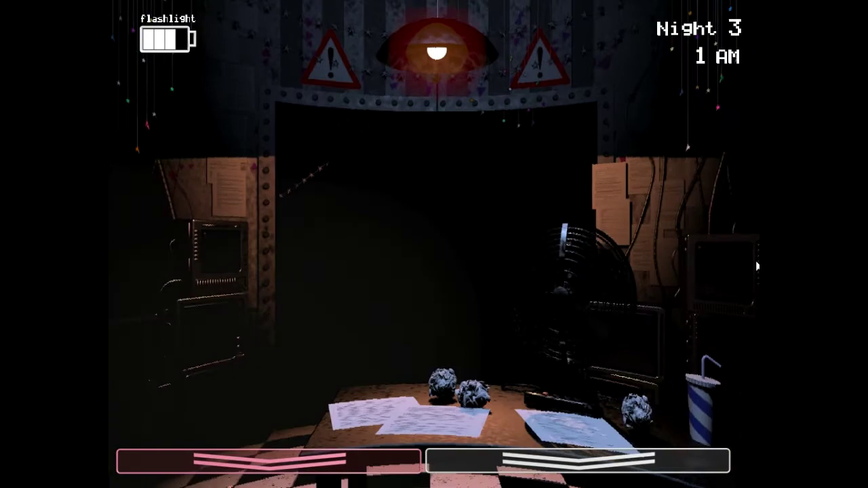
# Step: Flash the hallway and rewind the music box nearly full
pyautogui.press('ctrl')
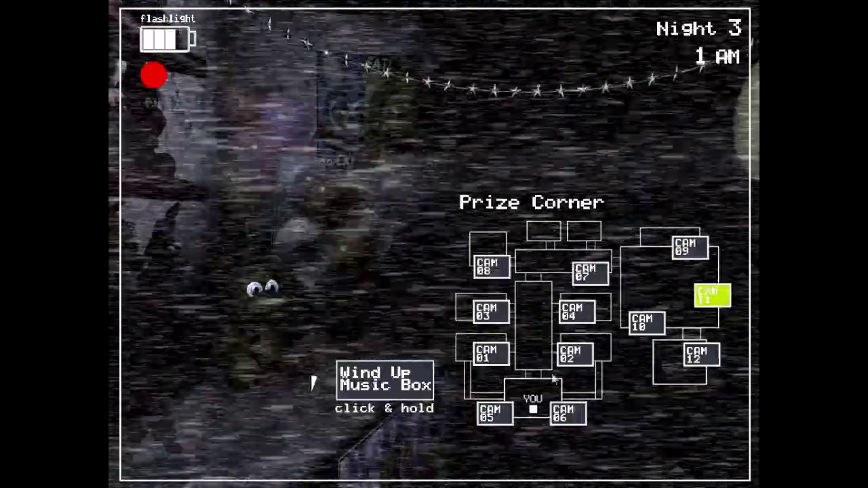
pyautogui.click(426, 384)
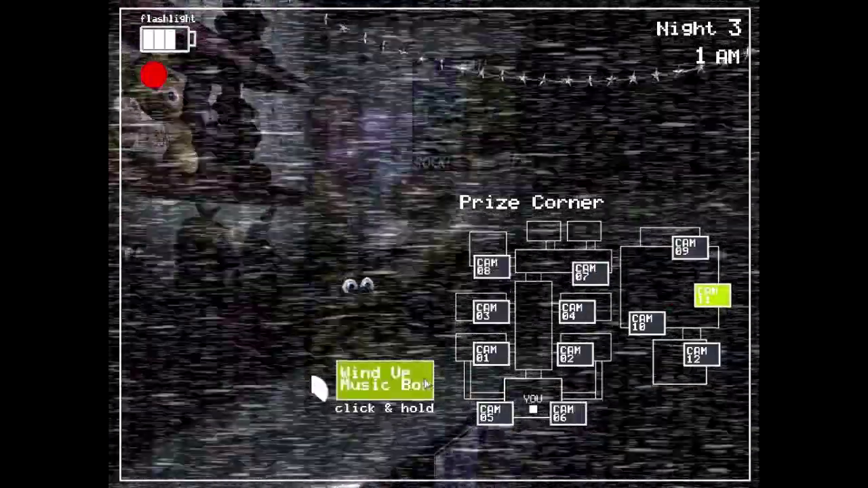
pyautogui.moveTo(426, 384); pyautogui.dragTo(426, 384)
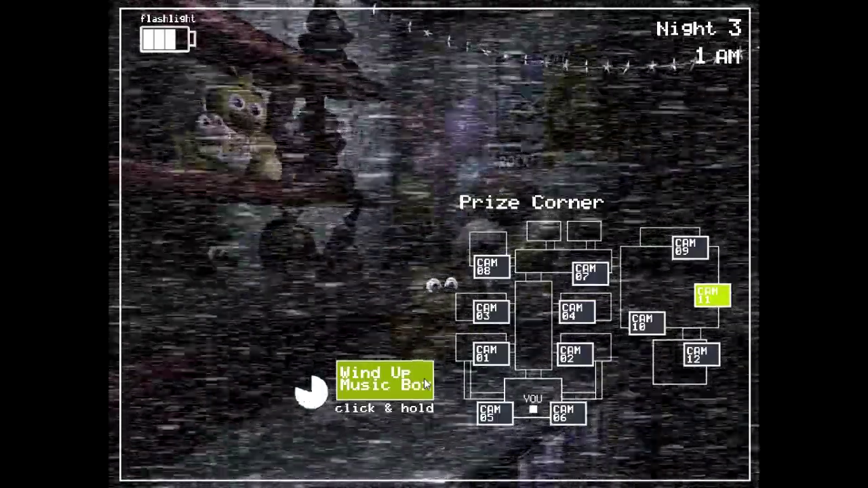
pyautogui.press('ctrl')
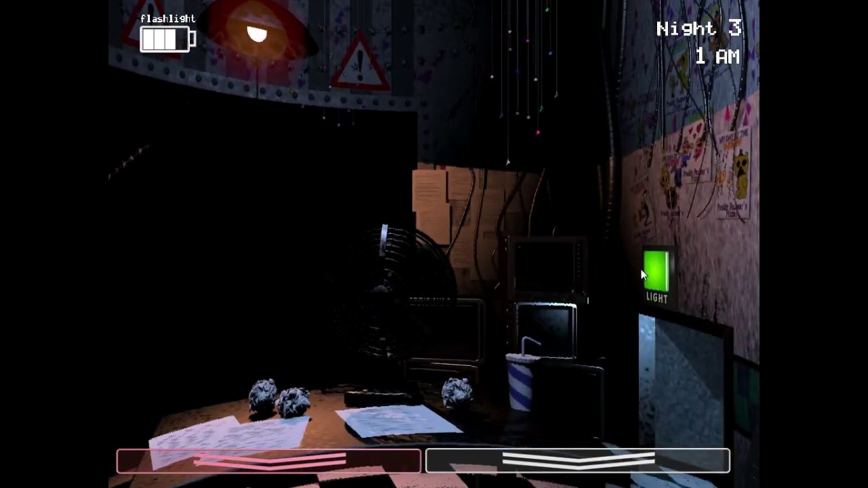
# Step: Flash the hallway and light both vents to check for animatronics
pyautogui.press('ctrl')
pyautogui.press('ctrl')
pyautogui.click(203, 269)
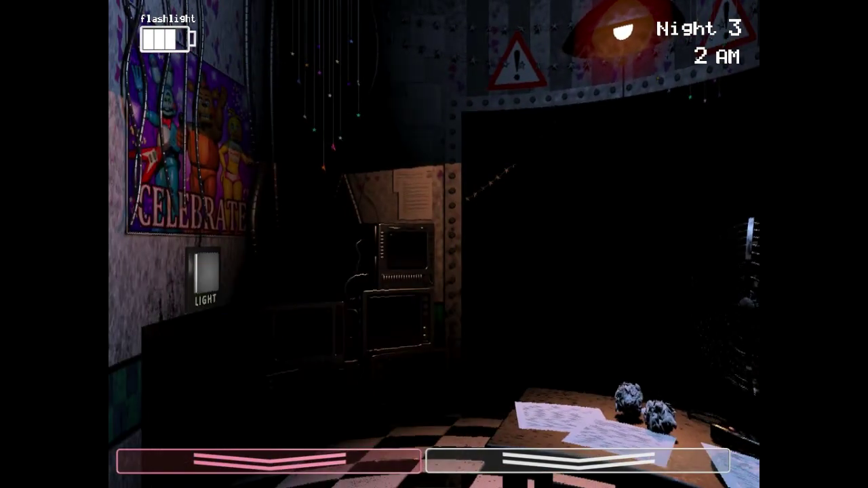
pyautogui.click(671, 274)
pyautogui.press('ctrl')
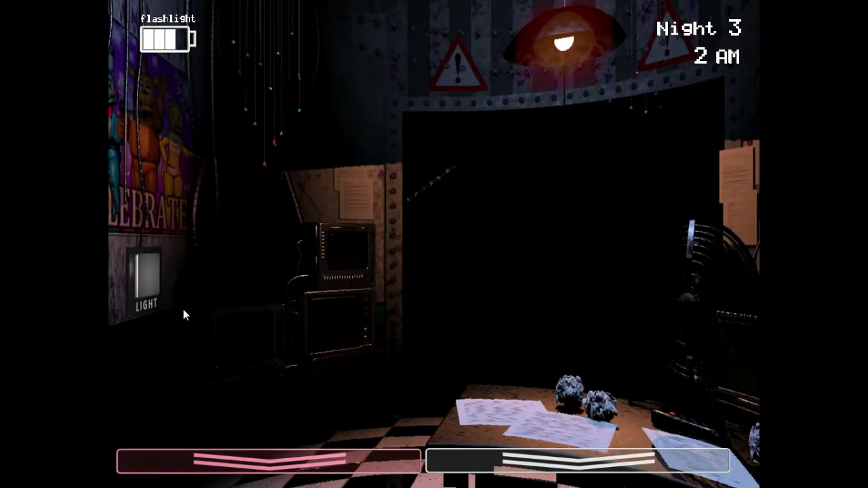
pyautogui.click(203, 278)
pyautogui.press('ctrl')
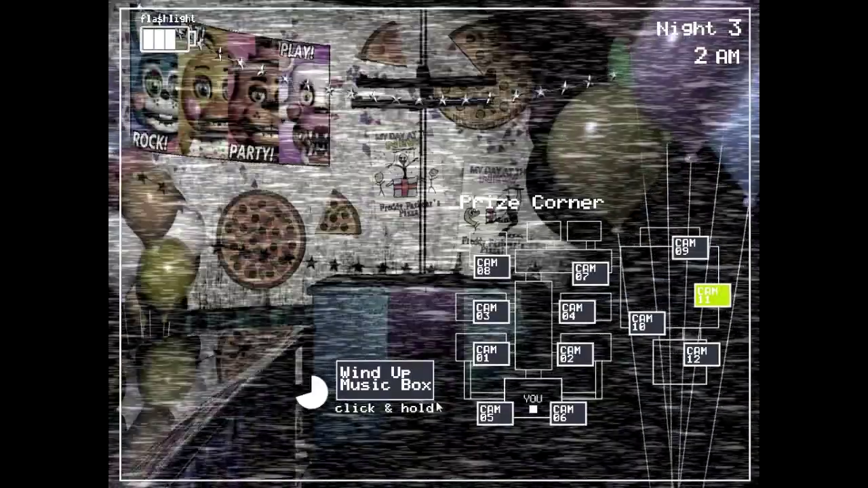
# Step: View the Left and Right Air Vent cameras, then light both vents
pyautogui.click(496, 414)
pyautogui.click(576, 416)
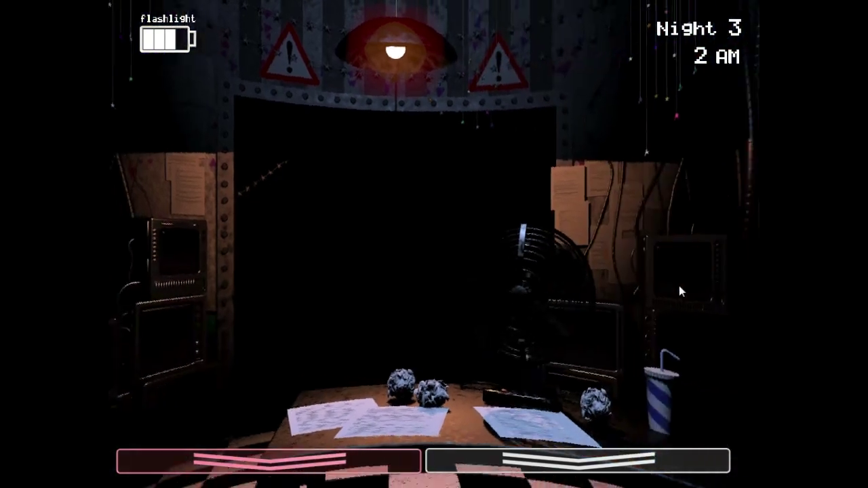
pyautogui.click(645, 283)
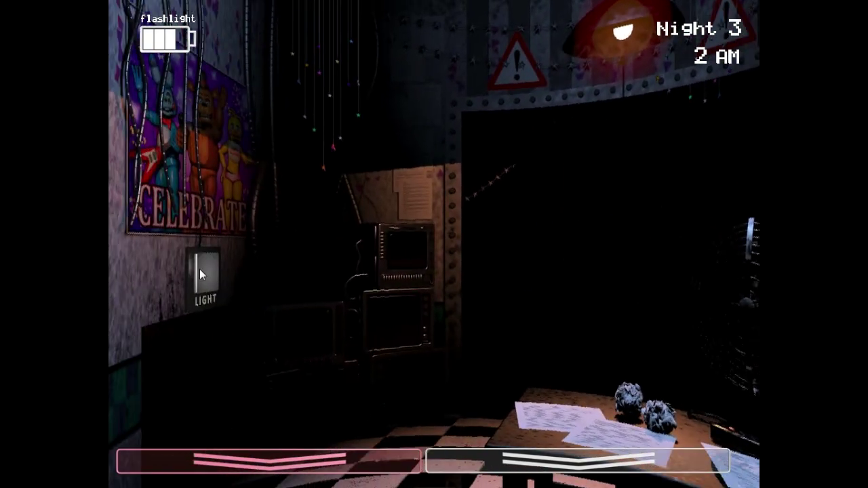
pyautogui.click(199, 269)
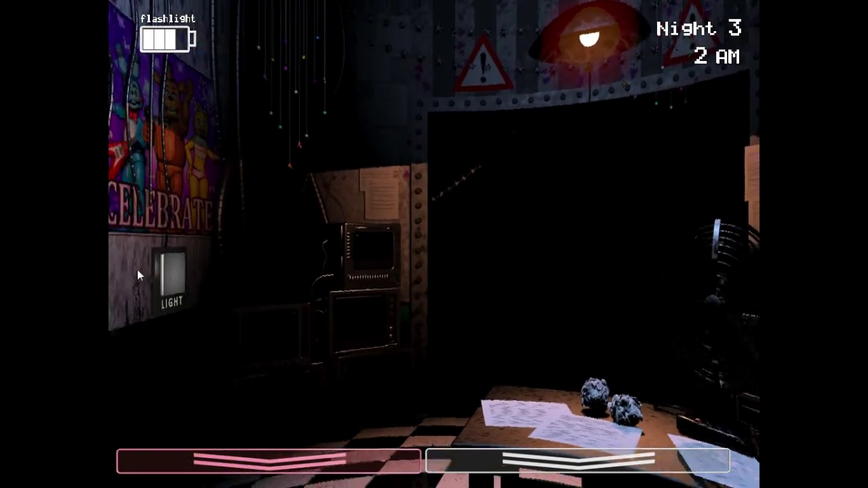
# Step: Flash the hallway, light both vents, and start rewinding the Prize Corner music box
pyautogui.press('ctrl')
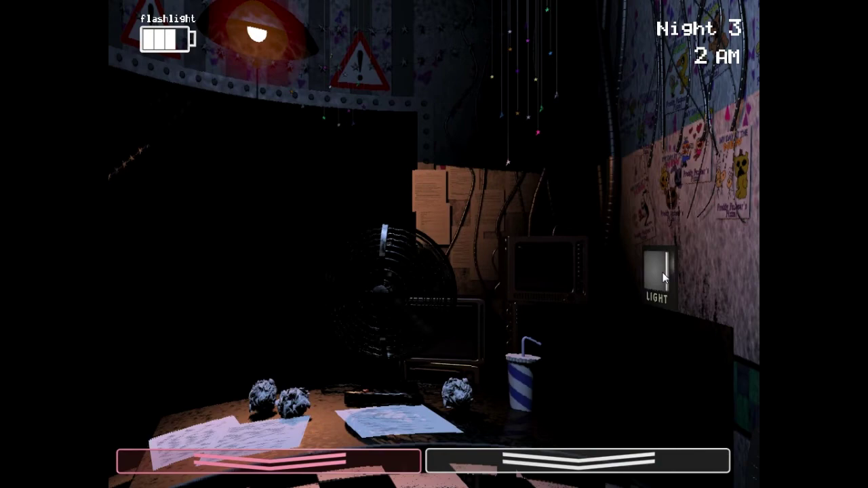
pyautogui.press('ctrl')
pyautogui.click(210, 278)
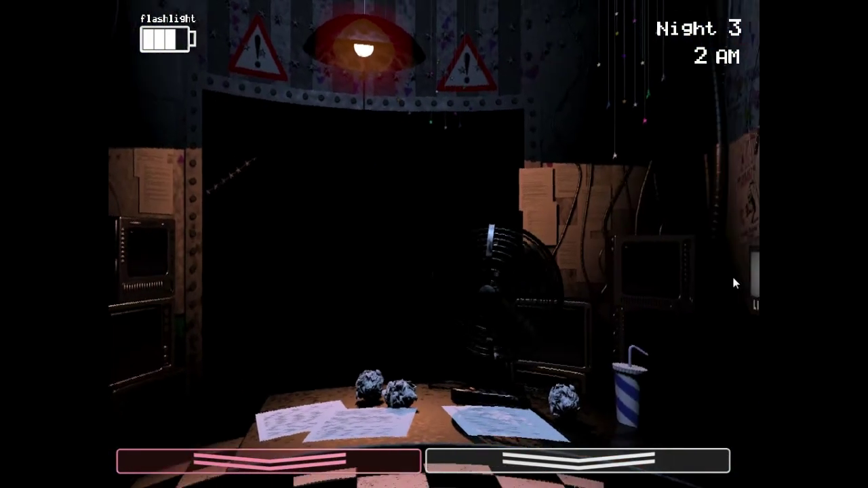
pyautogui.click(655, 287)
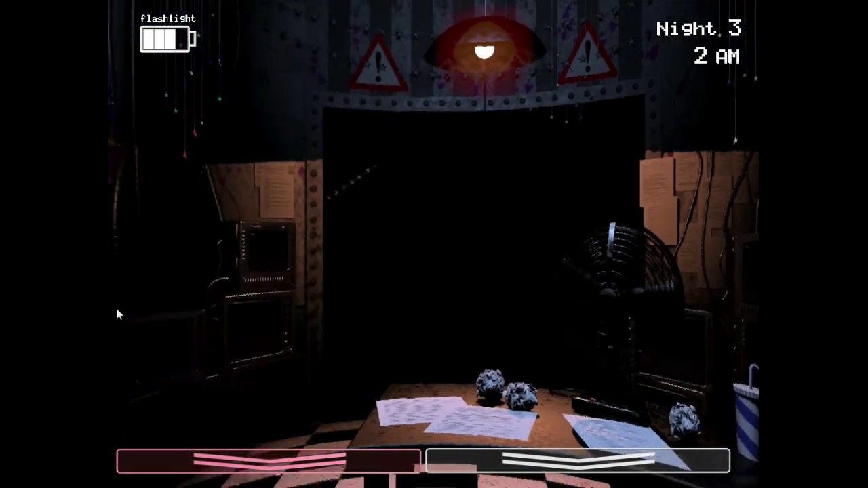
pyautogui.click(194, 285)
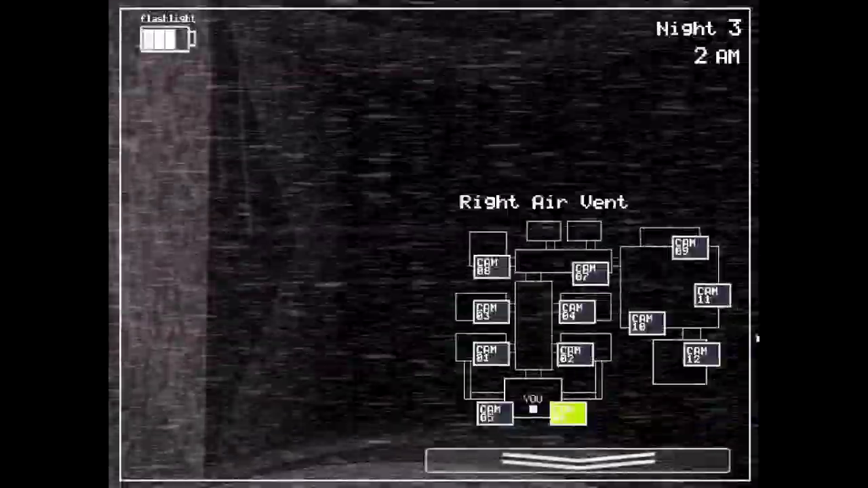
pyautogui.click(713, 295)
pyautogui.click(407, 379)
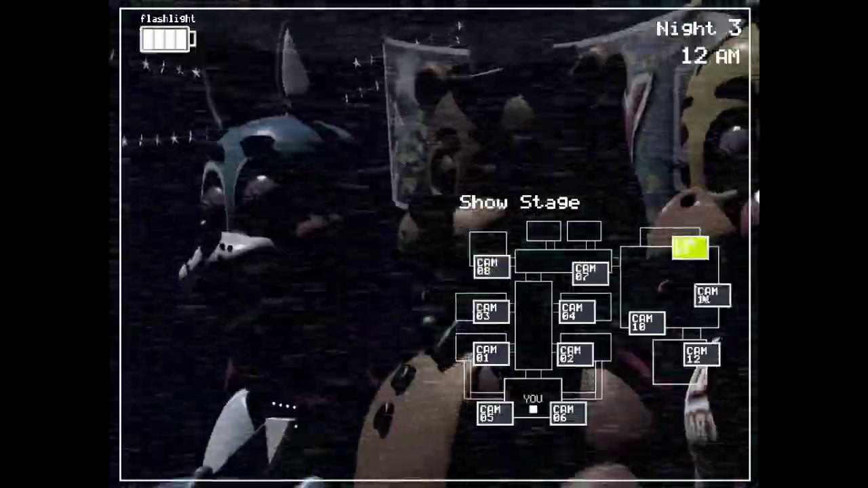
# Step: Wind the CAM 11 Prize Corner music box repeatedly until nearly full
pyautogui.click(712, 295)
pyautogui.click(343, 373)
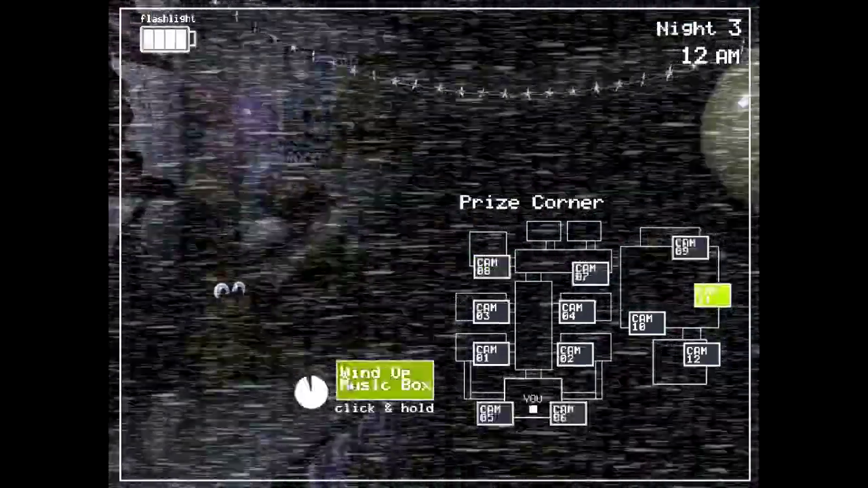
pyautogui.moveTo(343, 374); pyautogui.dragTo(343, 374)
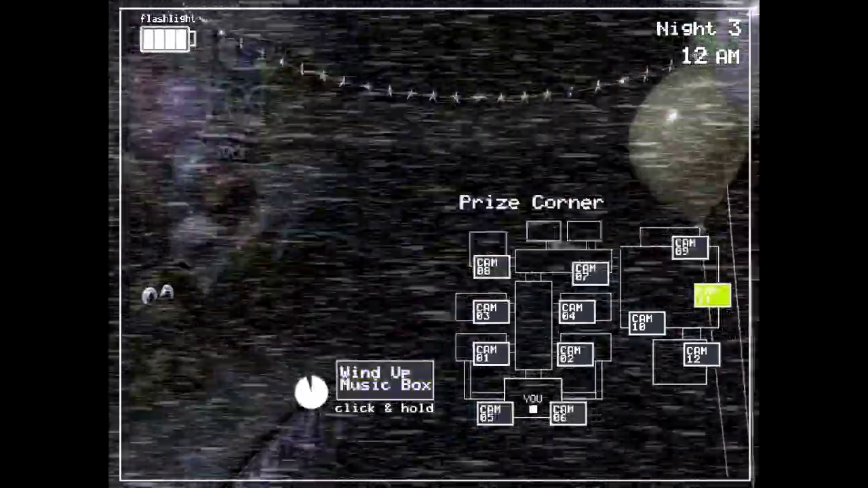
pyautogui.click(371, 376)
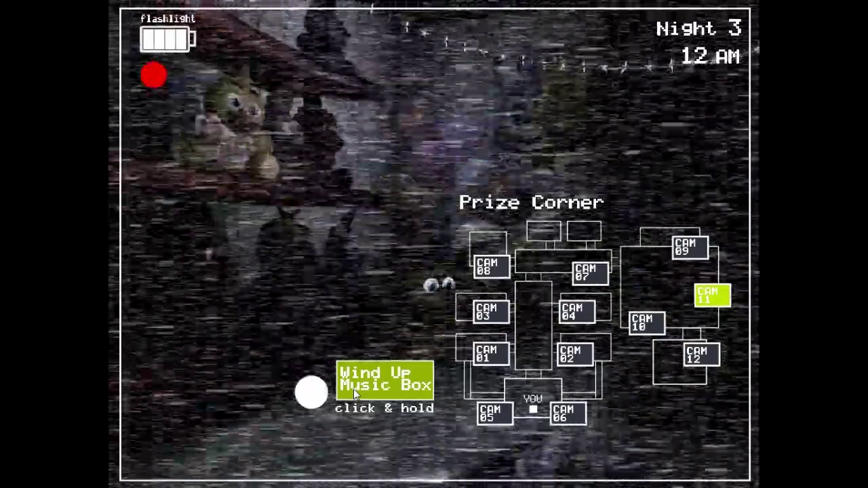
pyautogui.moveTo(353, 389); pyautogui.dragTo(353, 389)
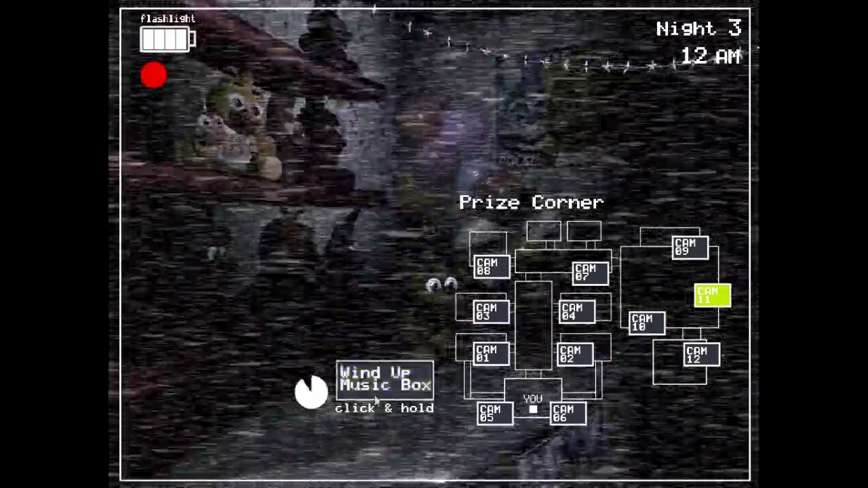
pyautogui.click(374, 392)
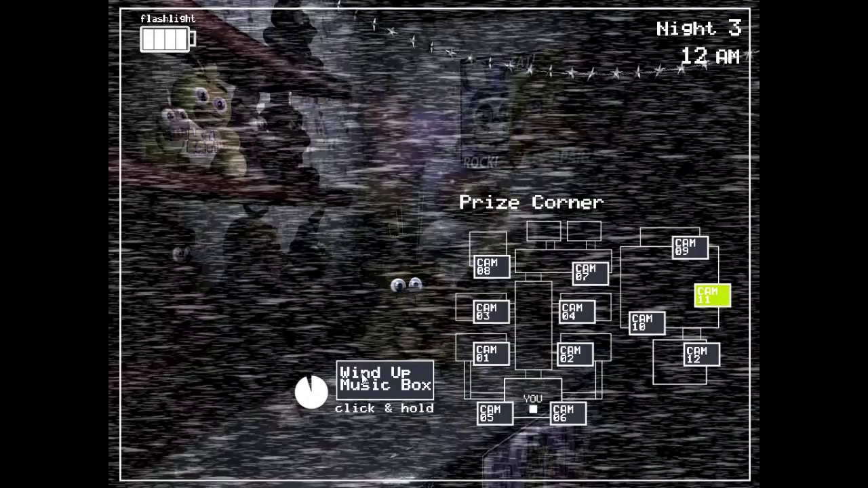
pyautogui.moveTo(578, 461)
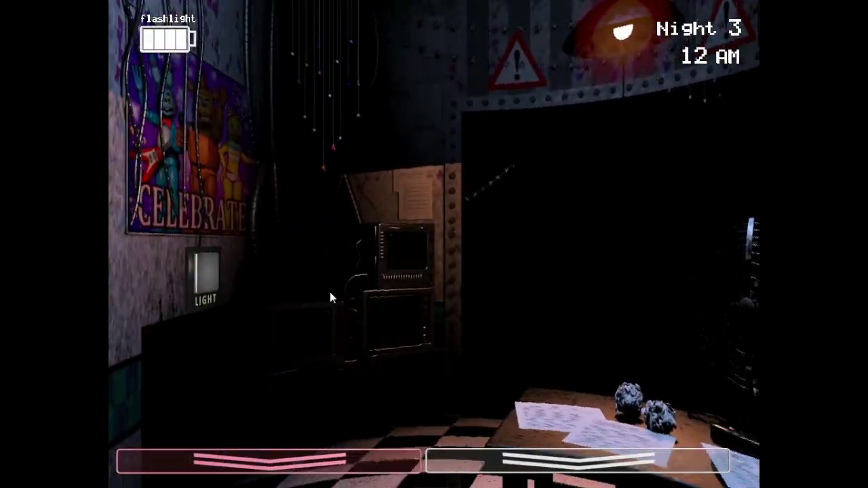
# Step: Flash Foxy in the hallway several times and light the right vent twice
pyautogui.press('ctrl')
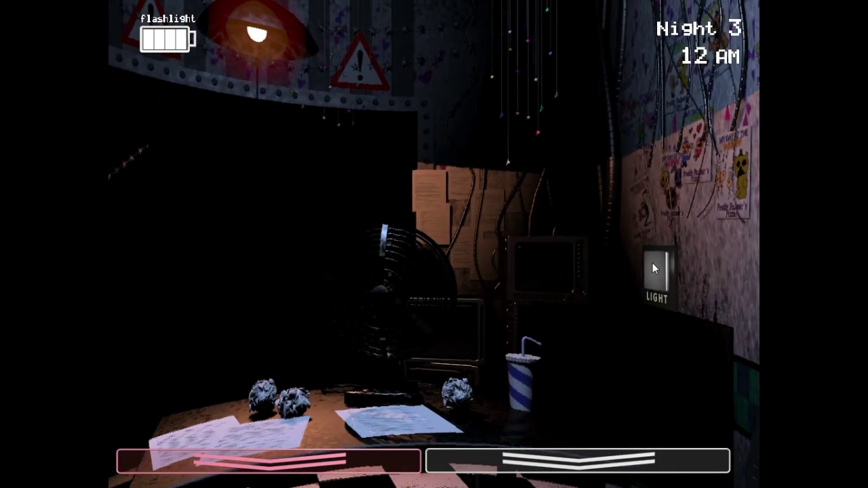
pyautogui.click(652, 265)
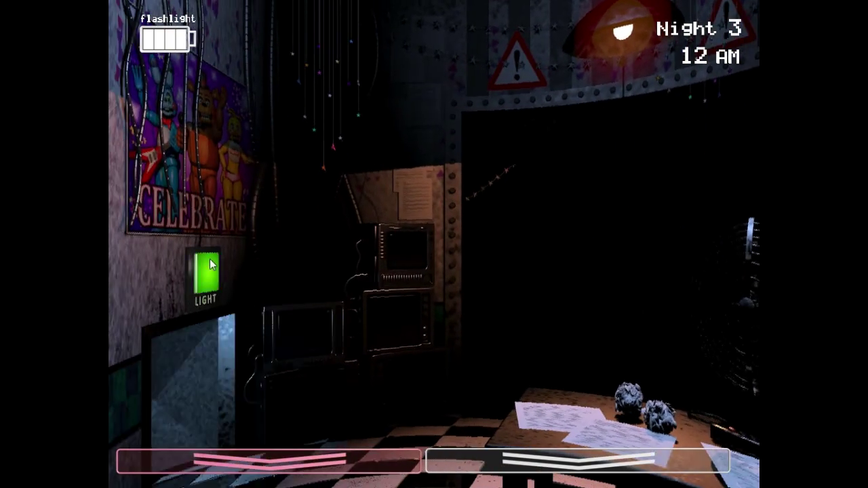
pyautogui.press('ctrl')
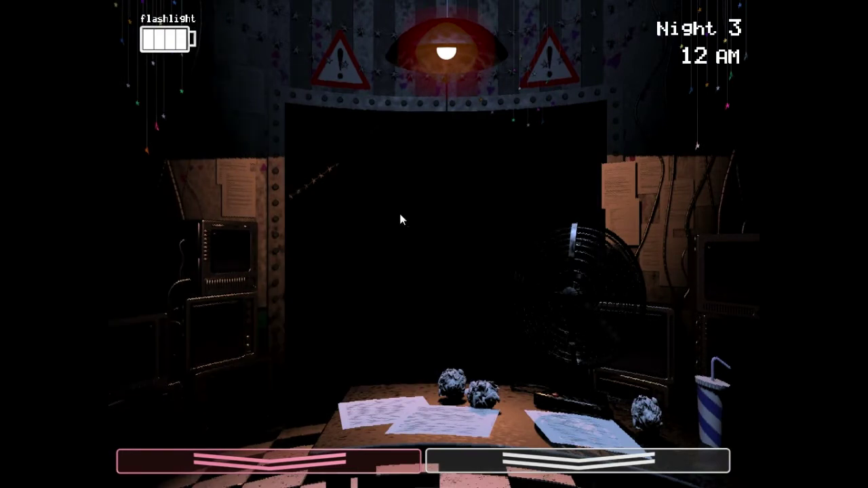
pyautogui.press('ctrl')
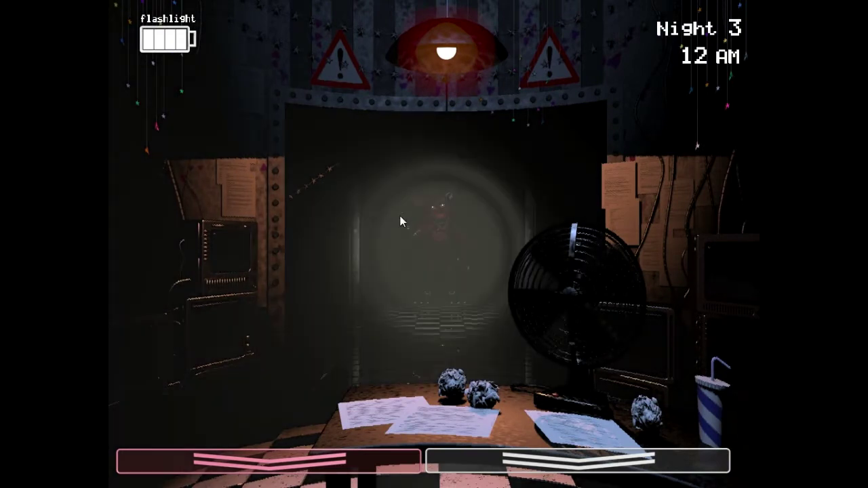
pyautogui.press('ctrl')
pyautogui.press('ctrl')
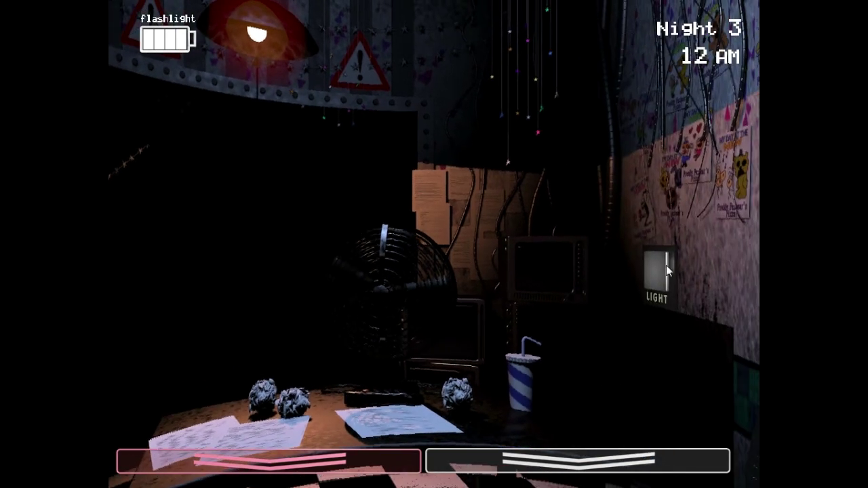
pyautogui.click(666, 266)
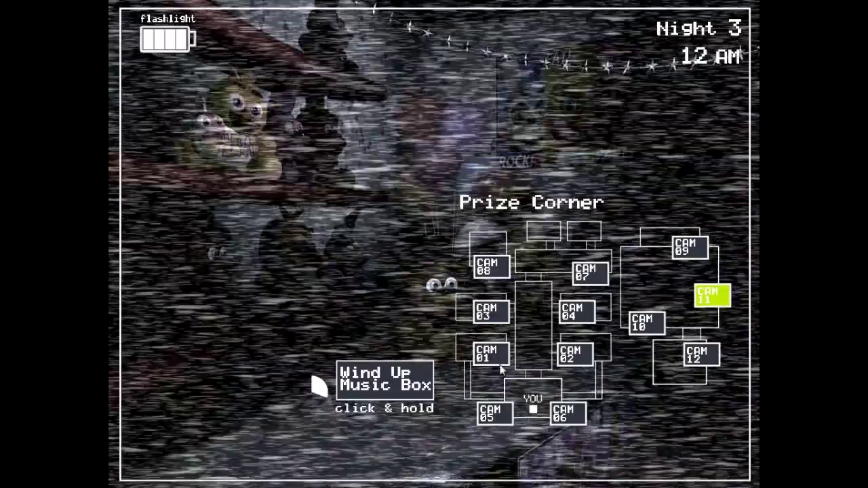
# Step: Wind the Prize Corner music box to full
pyautogui.click(387, 378)
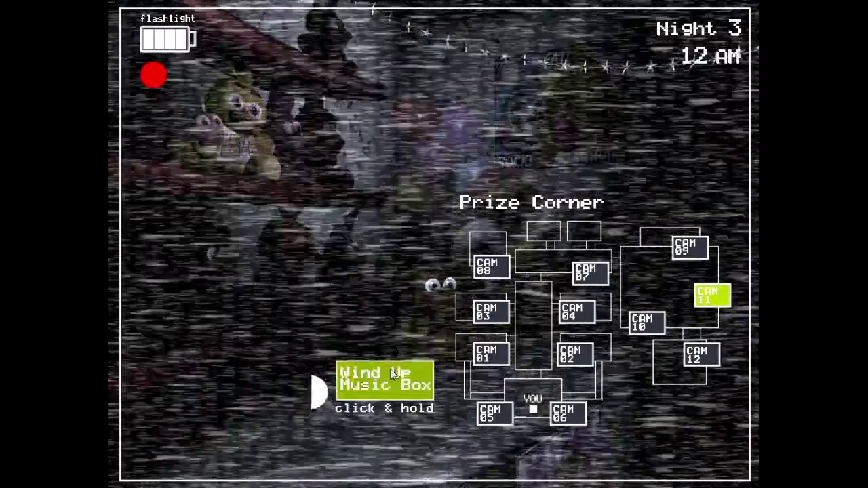
pyautogui.moveTo(391, 375); pyautogui.dragTo(391, 375)
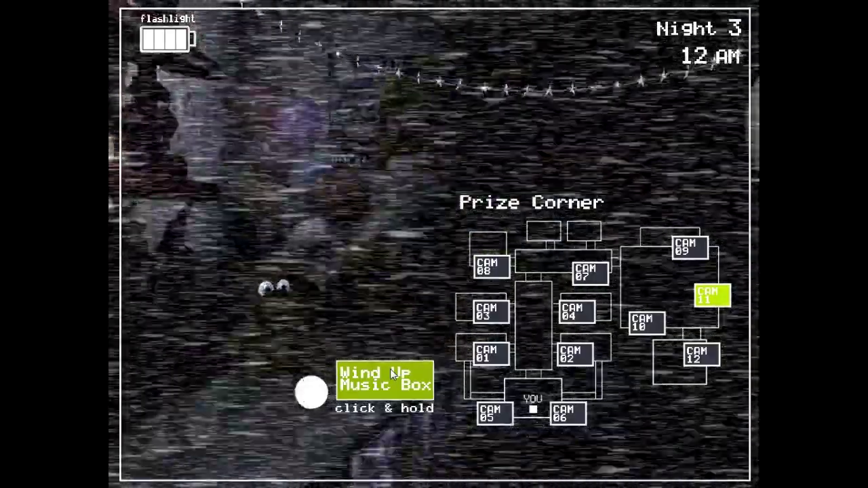
pyautogui.moveTo(390, 369); pyautogui.dragTo(390, 369)
# Step: Check the Main Hall, Parts/Service and Show Stage feeds
pyautogui.click(590, 273)
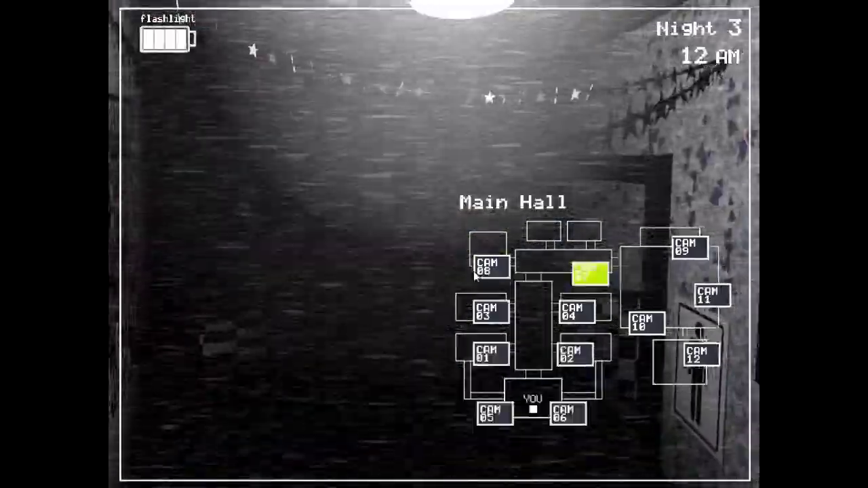
pyautogui.click(481, 272)
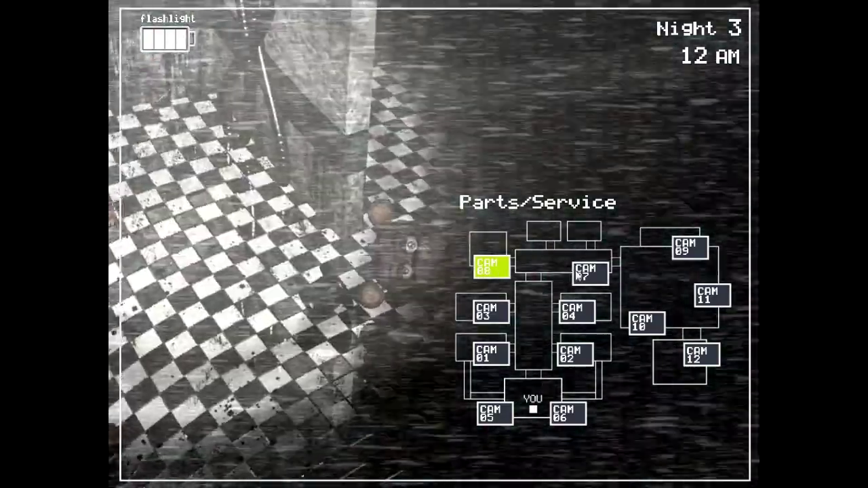
pyautogui.click(577, 271)
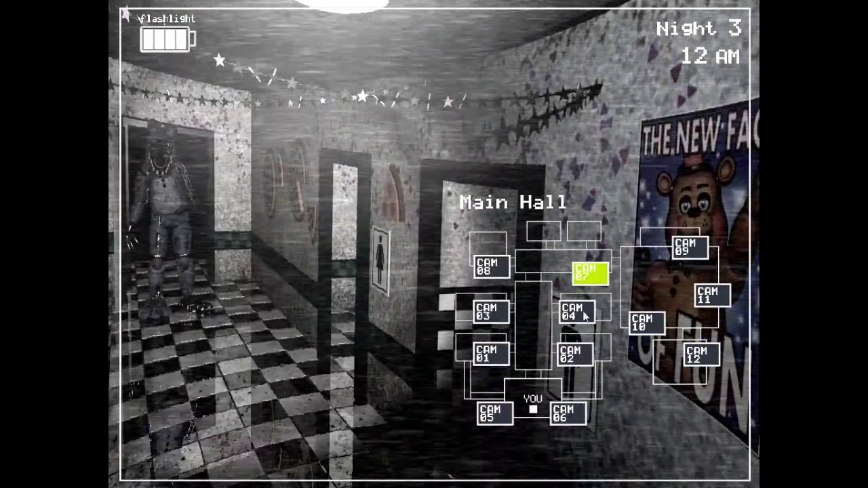
pyautogui.click(585, 316)
pyautogui.click(690, 247)
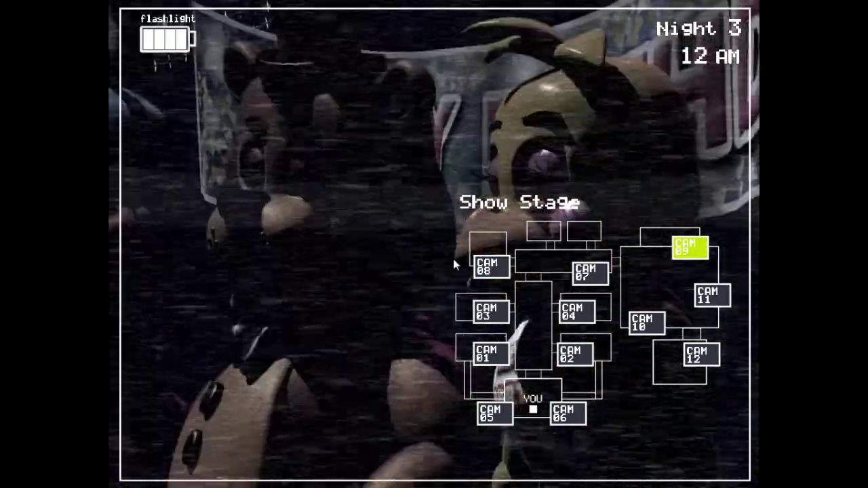
pyautogui.click(492, 266)
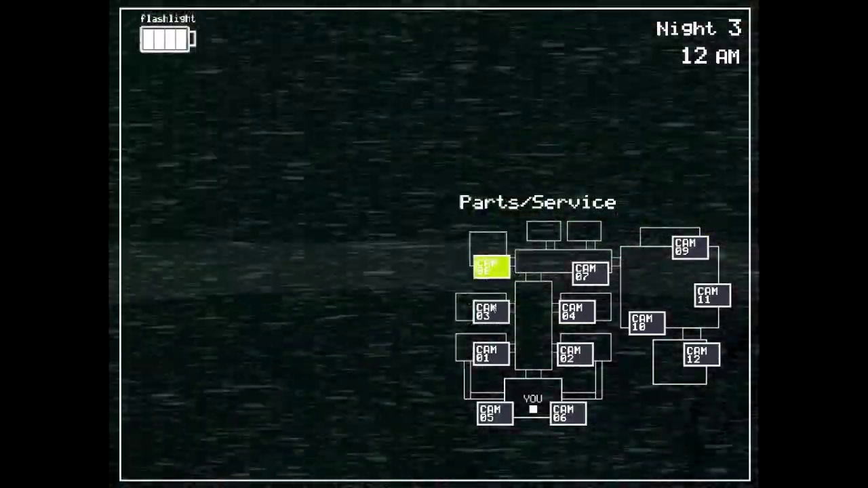
# Step: Check the party room feeds, both air vents, Main Hall and Show Stage
pyautogui.click(492, 310)
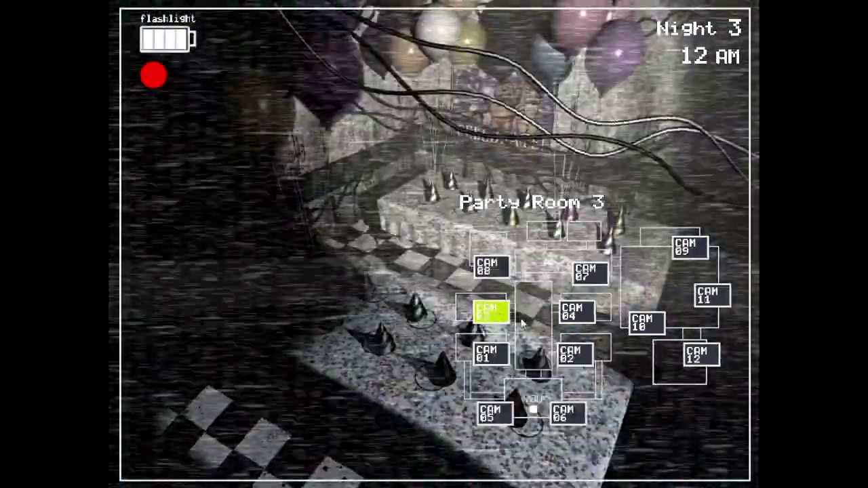
pyautogui.click(578, 311)
pyautogui.click(576, 355)
pyautogui.click(491, 356)
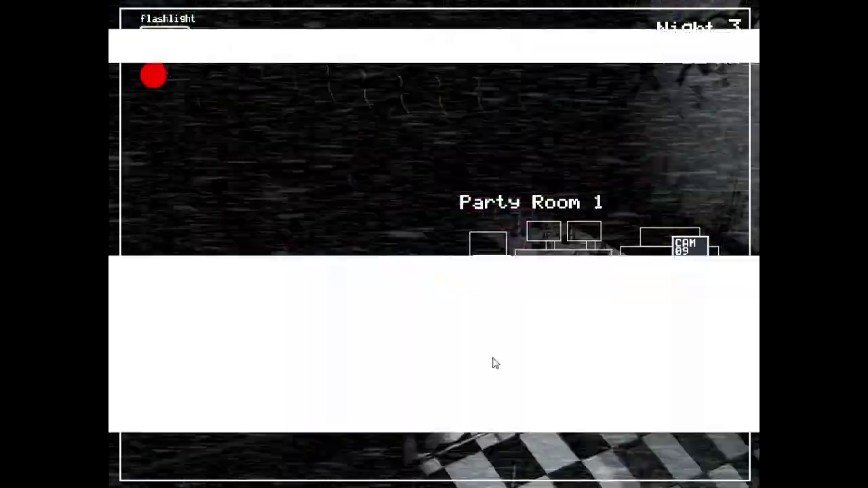
pyautogui.click(567, 412)
pyautogui.click(495, 415)
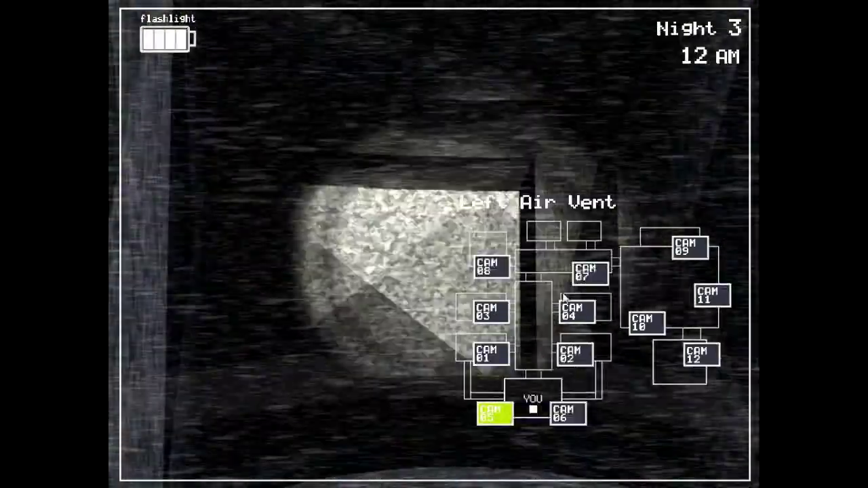
pyautogui.click(589, 274)
pyautogui.click(690, 249)
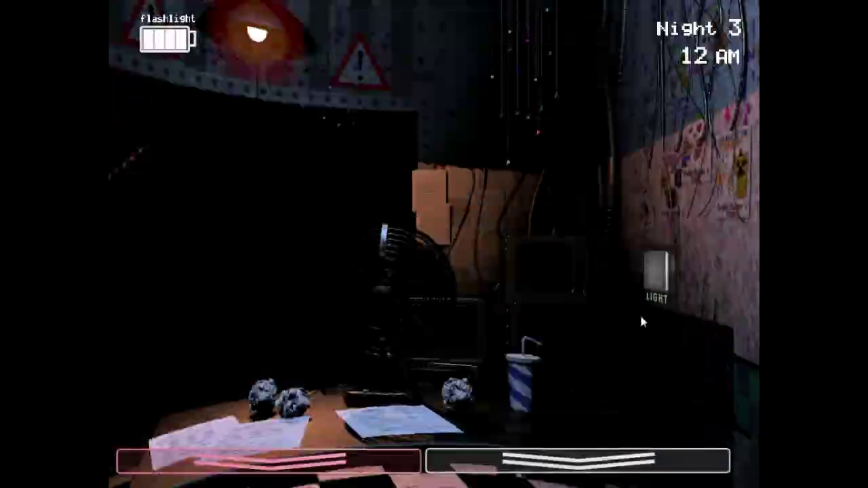
# Step: Flash the hallway and wind the music box completely full
pyautogui.press('ctrl')
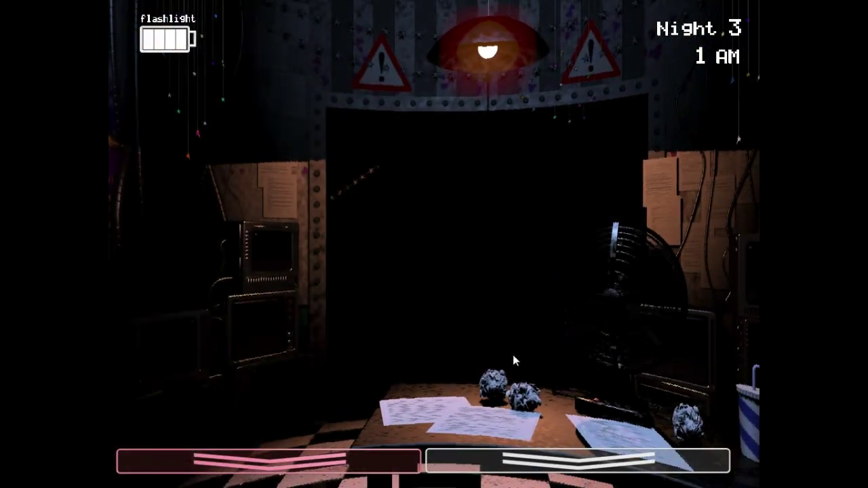
pyautogui.press('ctrl')
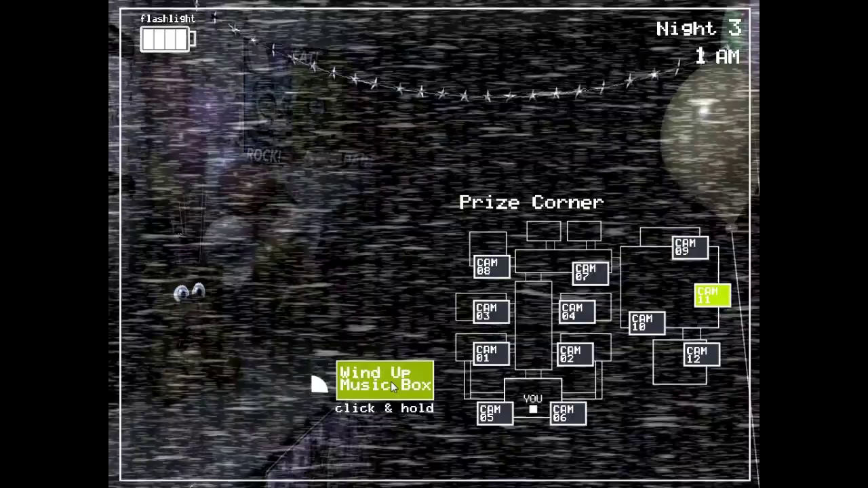
pyautogui.moveTo(390, 381); pyautogui.dragTo(390, 381)
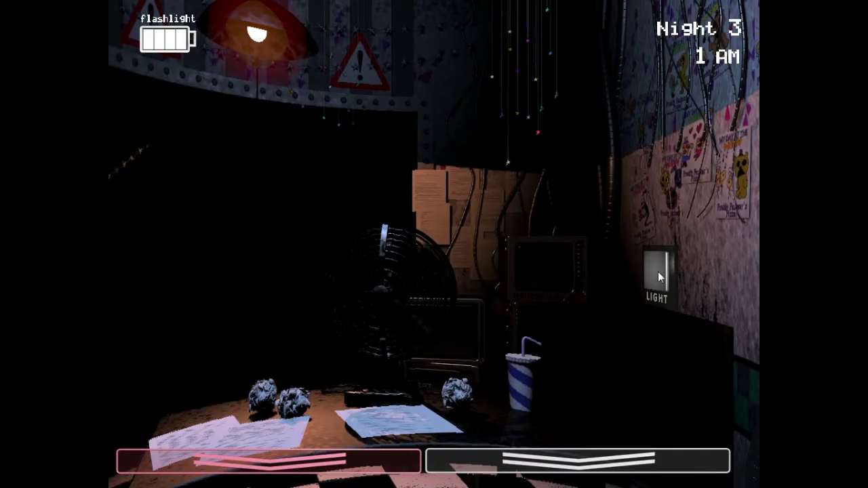
pyautogui.click(658, 271)
pyautogui.press('ctrl')
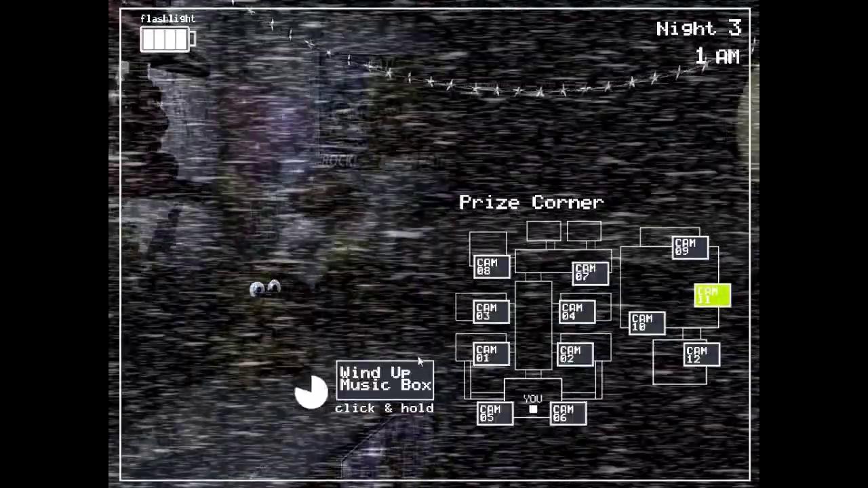
pyautogui.moveTo(384, 380); pyautogui.dragTo(385, 380)
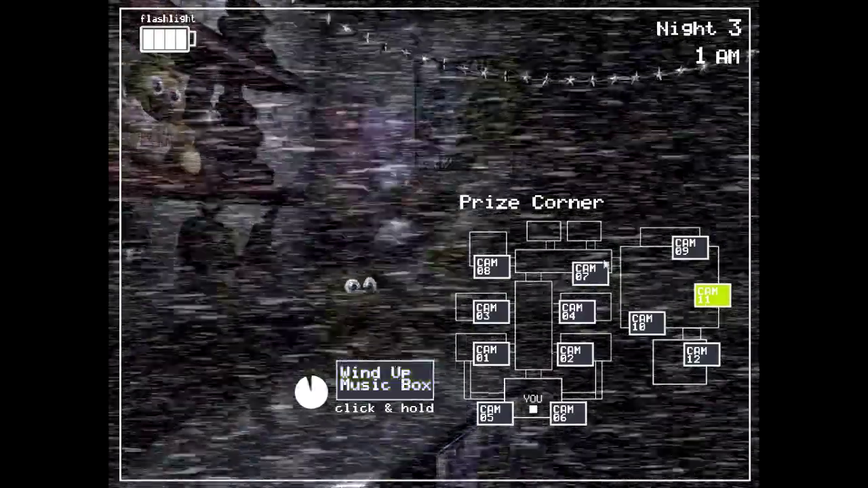
# Step: Check the Main Hall, Game Area, Party Room 4 and Party Room 3 feeds
pyautogui.click(590, 274)
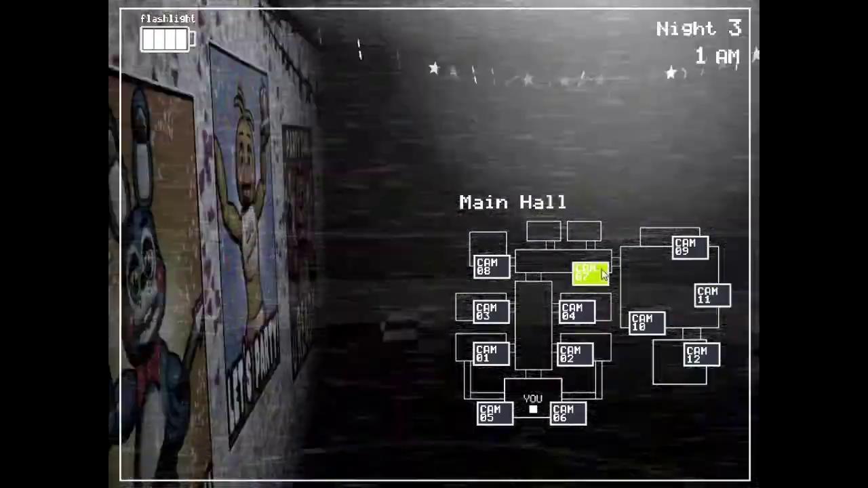
pyautogui.click(644, 330)
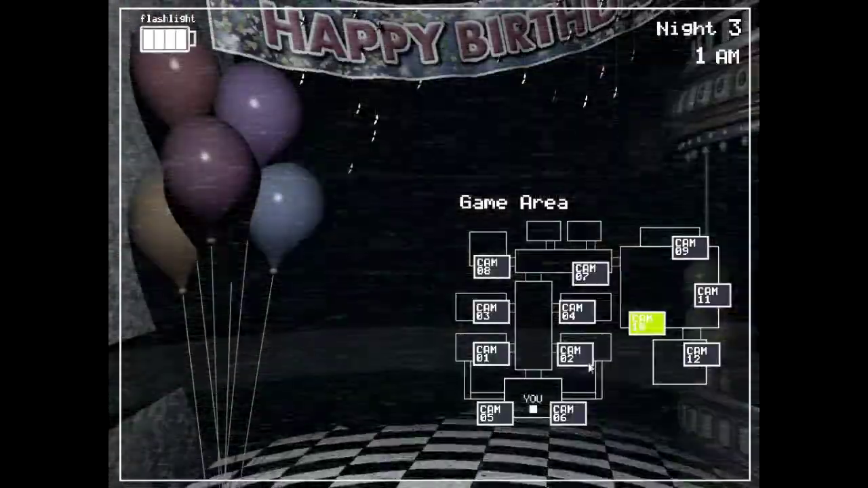
pyautogui.click(577, 312)
pyautogui.click(589, 274)
pyautogui.click(491, 312)
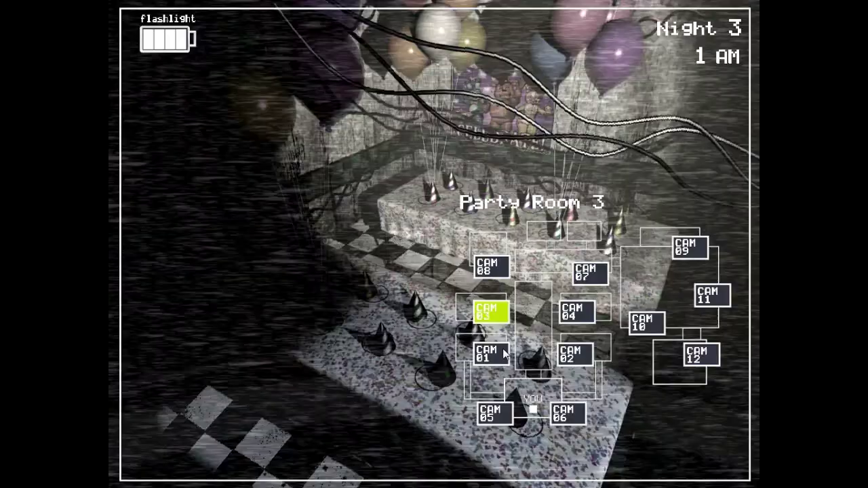
# Step: Check the Left Air Vent, Party Rooms 3, 1 and 2, and both vents
pyautogui.click(490, 414)
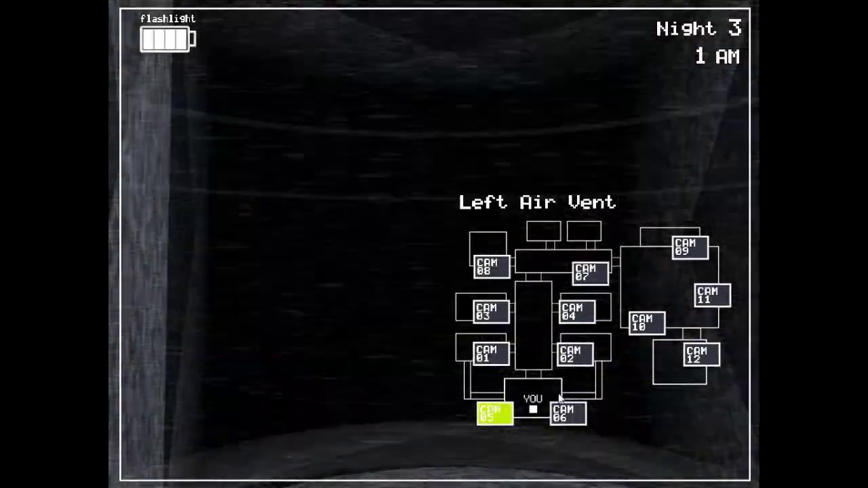
pyautogui.click(491, 312)
pyautogui.click(491, 355)
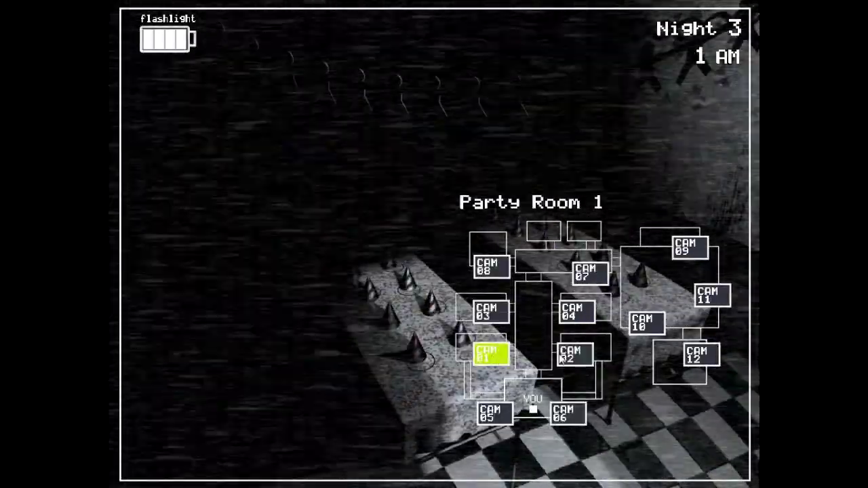
pyautogui.click(576, 354)
pyautogui.click(568, 414)
pyautogui.click(490, 414)
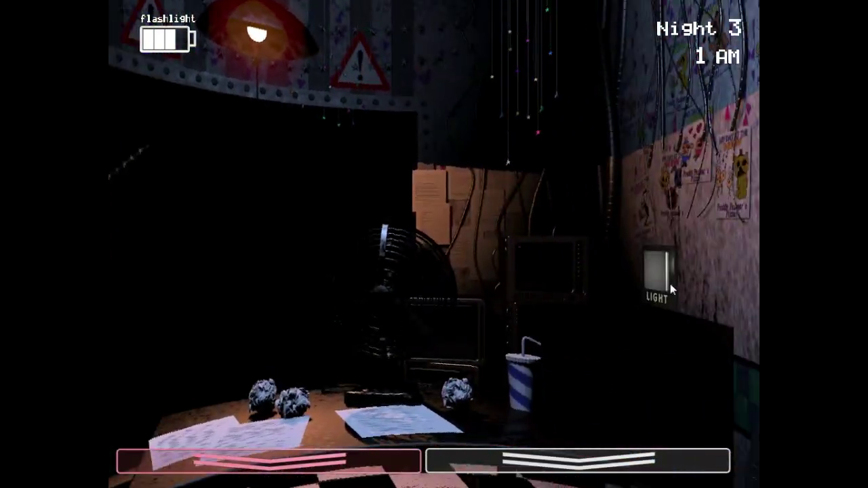
# Step: Flash the hallway, check the right vent and party rooms, then wind the music box
pyautogui.click(670, 283)
pyautogui.press('ctrl')
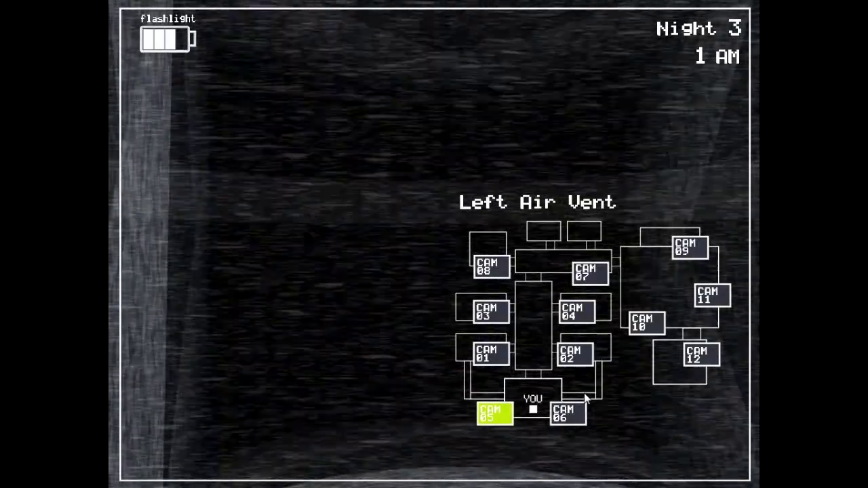
pyautogui.click(580, 416)
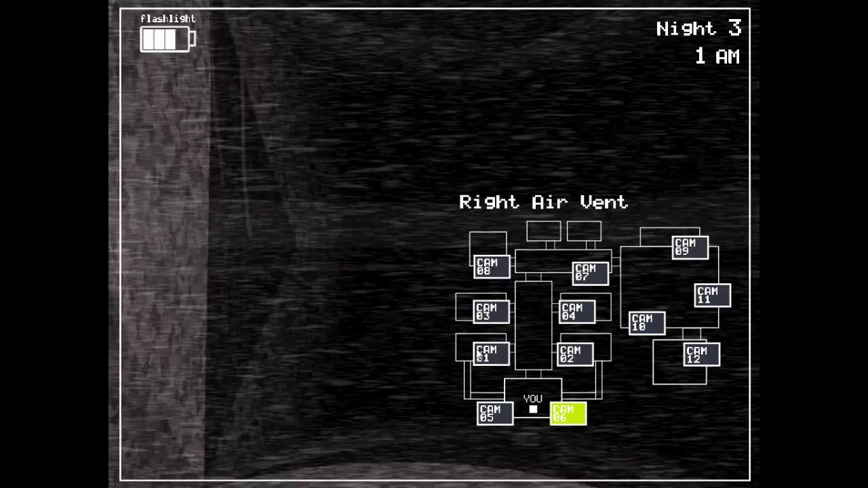
pyautogui.click(492, 352)
pyautogui.click(578, 356)
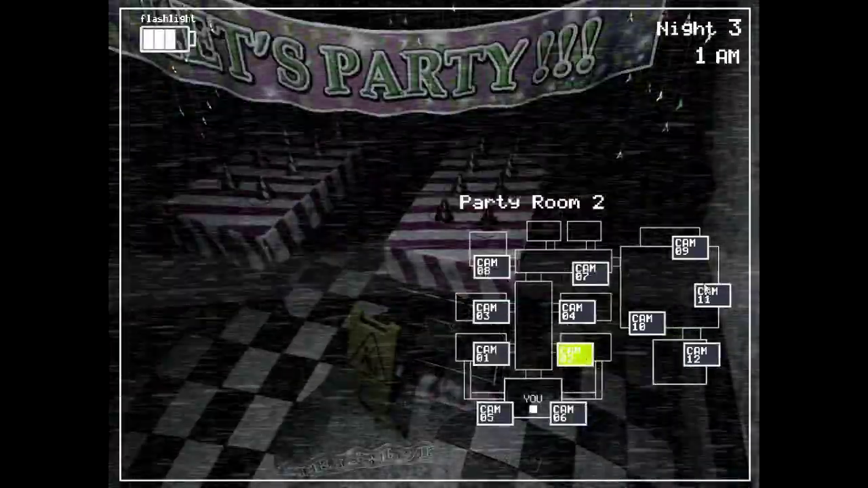
pyautogui.click(713, 296)
pyautogui.click(380, 377)
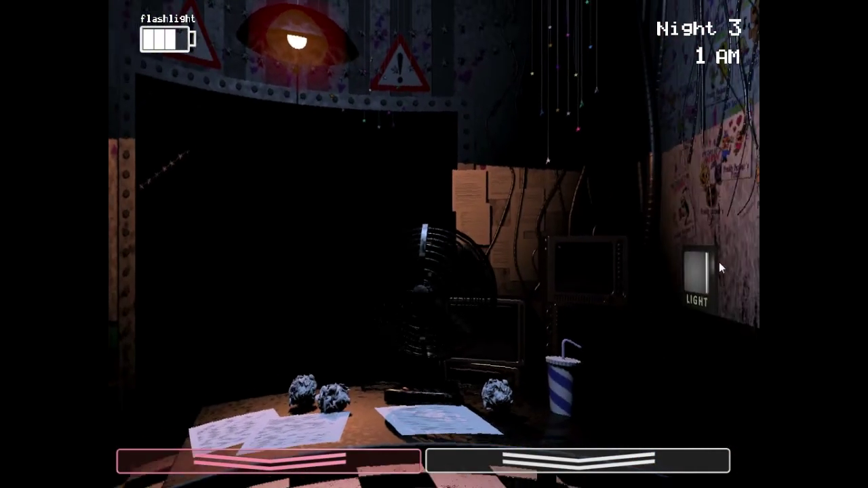
# Step: Light both vents, flash Bonnie and Foxy in the hallway, and wind the music box
pyautogui.click(654, 263)
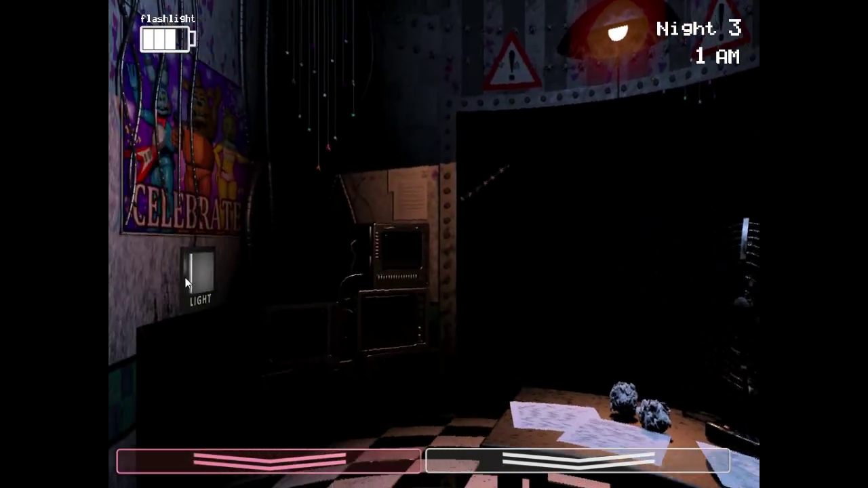
pyautogui.click(203, 271)
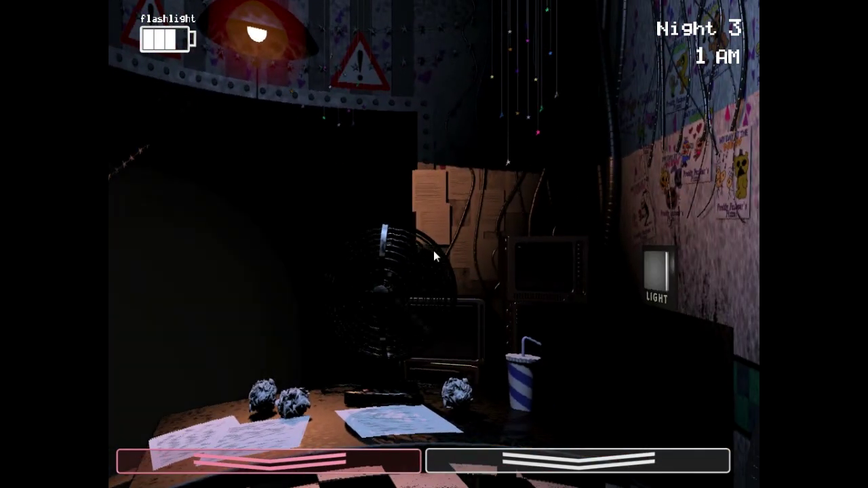
pyautogui.press('ctrl')
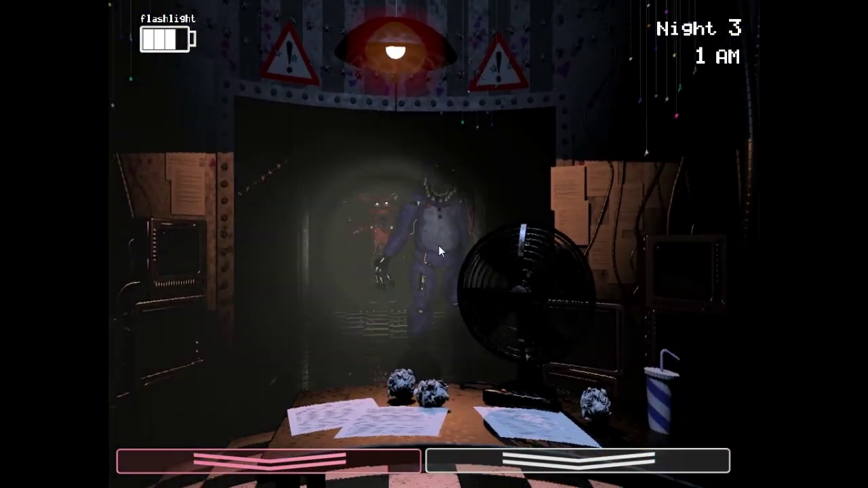
pyautogui.press('ctrl')
pyautogui.press('ctrl')
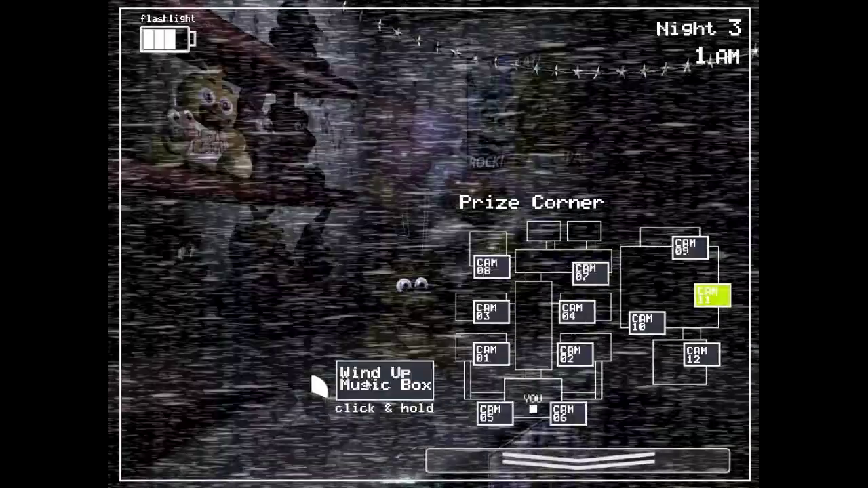
pyautogui.click(346, 377)
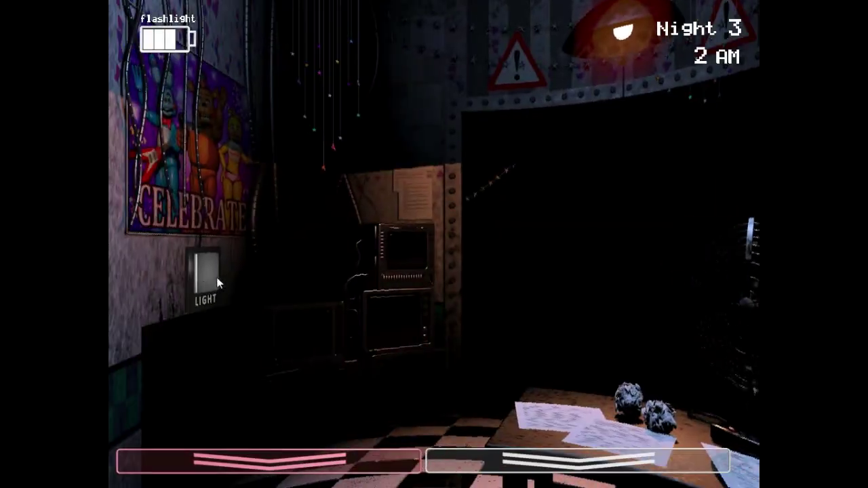
# Step: Keep flashing Bonnie in the hallway while checking the left air vent
pyautogui.press('ctrl')
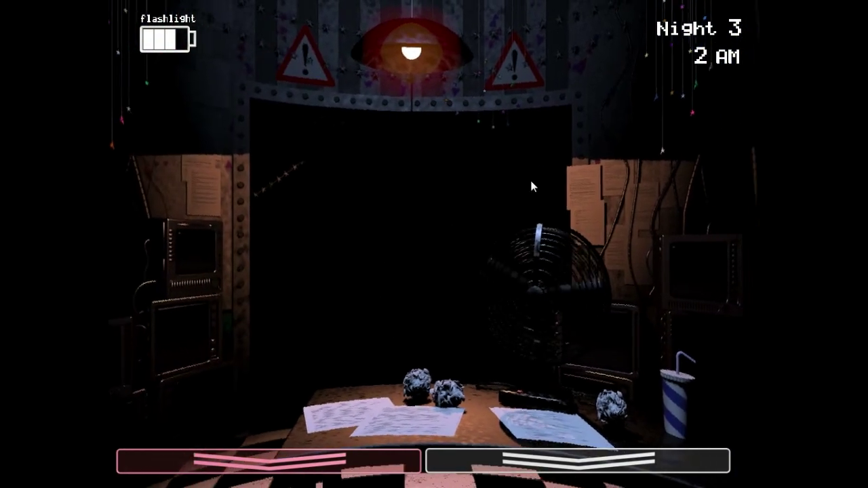
pyautogui.press('ctrl')
pyautogui.click(210, 280)
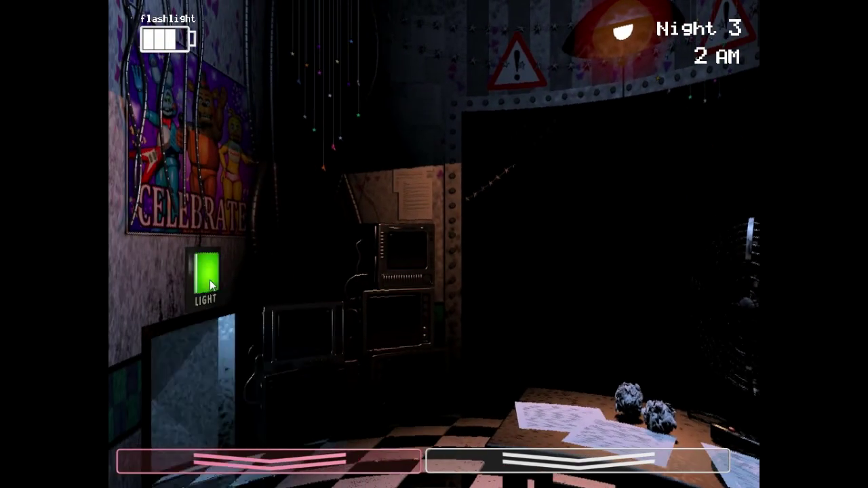
pyautogui.press('ctrl')
pyautogui.press('ctrl')
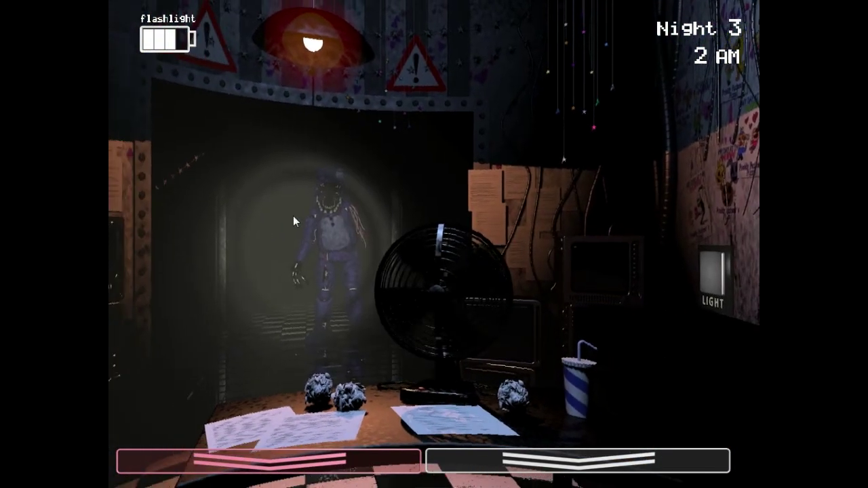
pyautogui.press('ctrl')
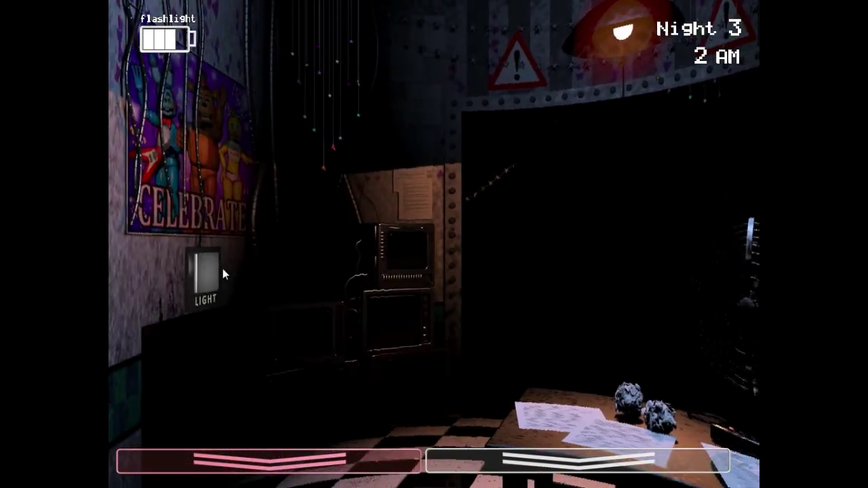
pyautogui.click(223, 270)
pyautogui.press('ctrl')
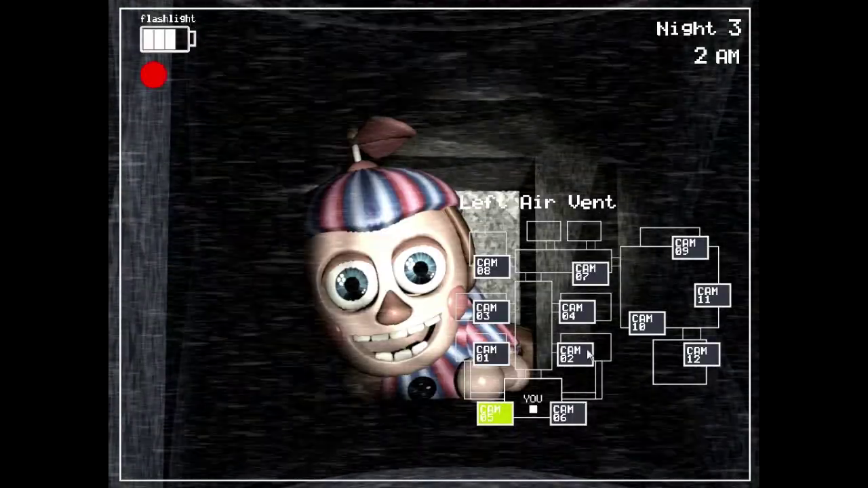
# Step: Switch to the Prize Corner camera (CAM 11) and wind the music box
pyautogui.click(712, 295)
pyautogui.click(398, 385)
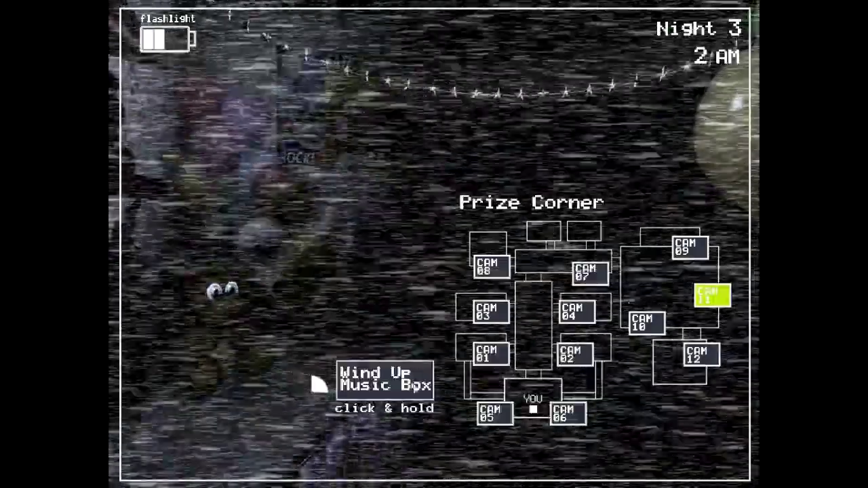
pyautogui.click(409, 382)
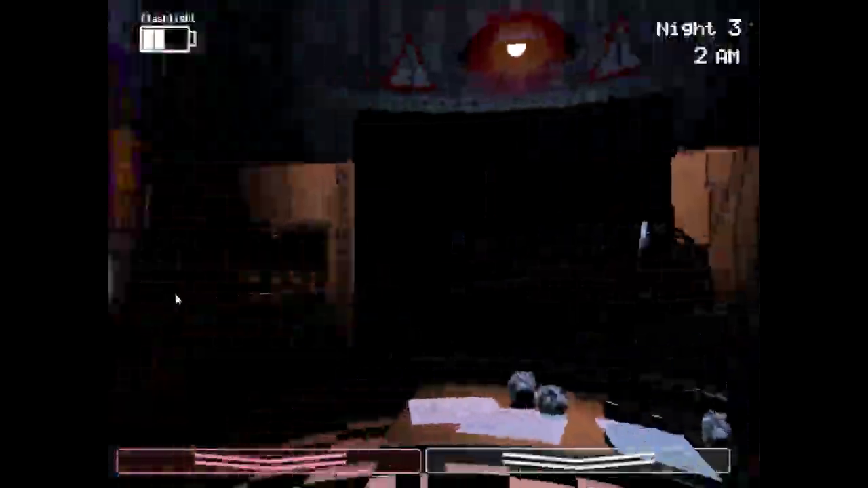
# Step: Light both air vents, flash Withered Bonnie in the hallway, then resume winding the music box
pyautogui.click(197, 285)
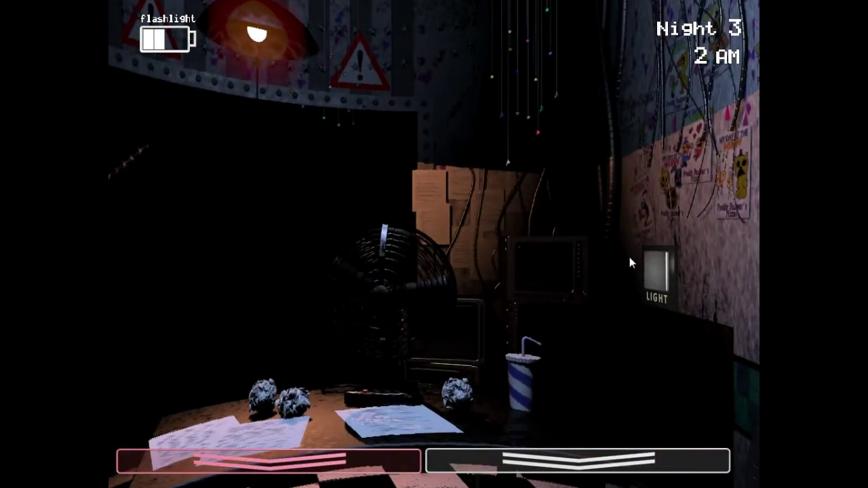
pyautogui.click(651, 271)
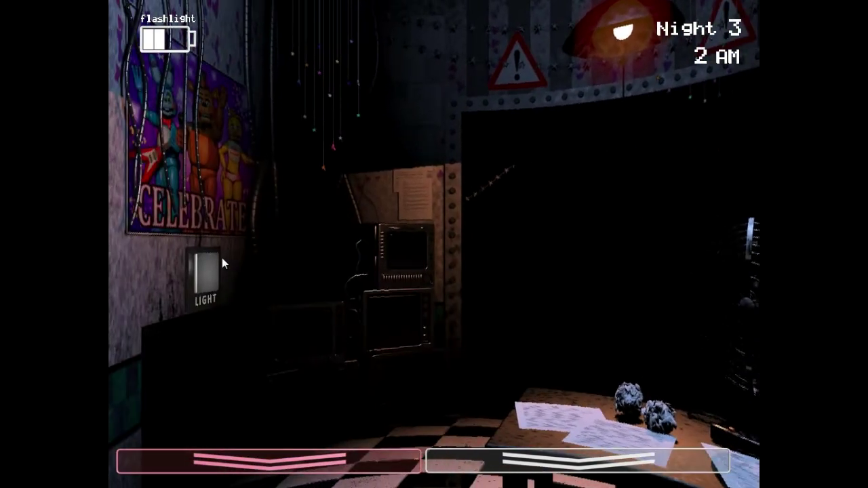
pyautogui.click(205, 267)
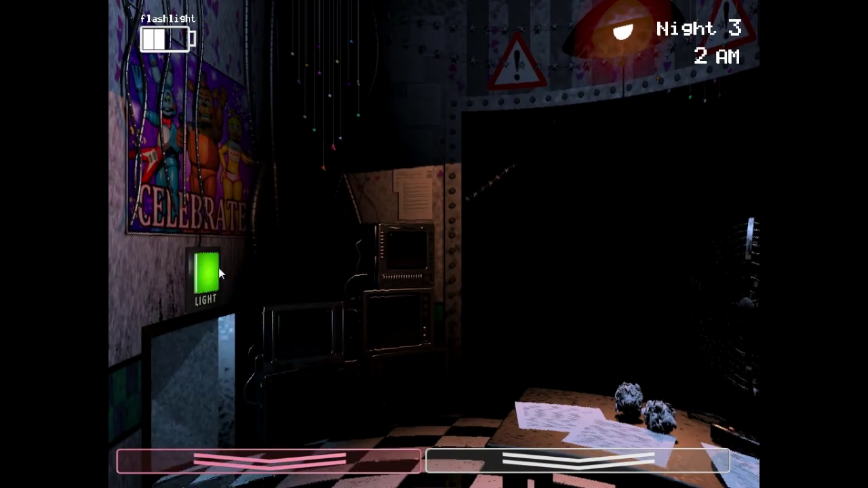
pyautogui.press('ctrl')
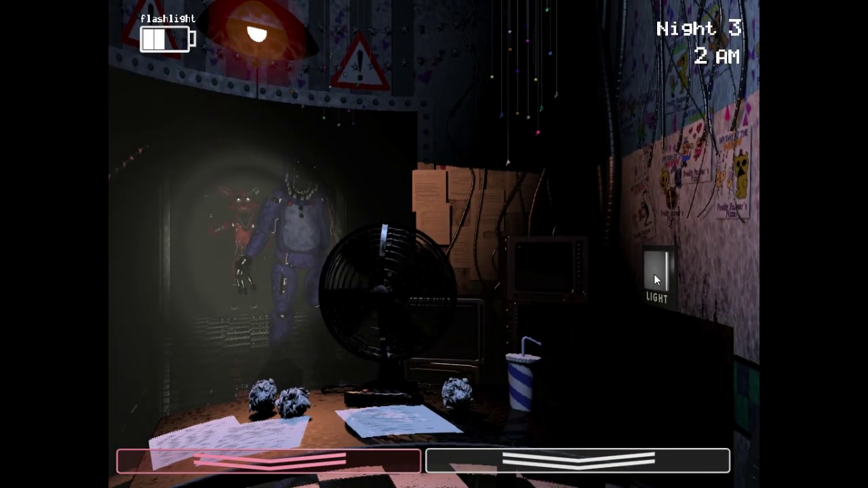
pyautogui.click(654, 278)
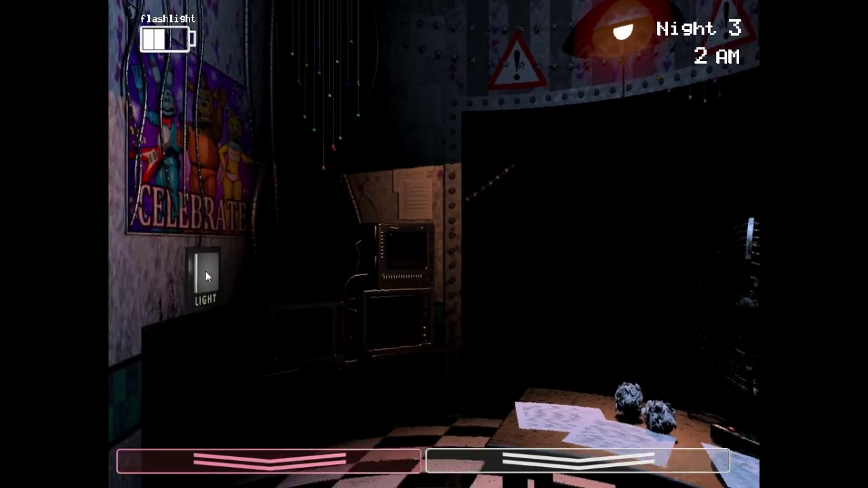
pyautogui.click(206, 271)
pyautogui.click(657, 279)
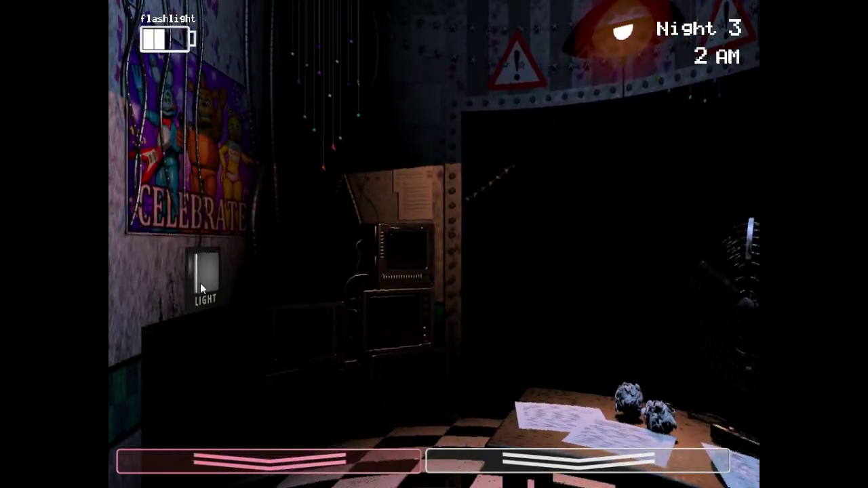
pyautogui.click(206, 276)
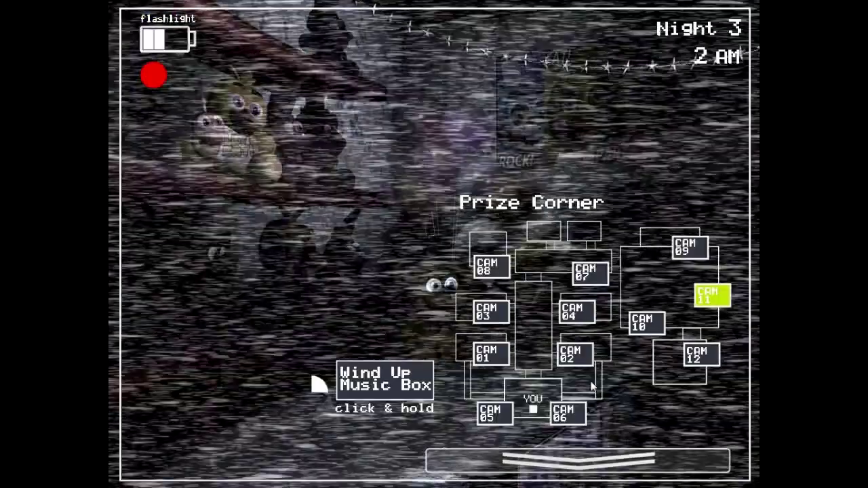
pyautogui.click(382, 382)
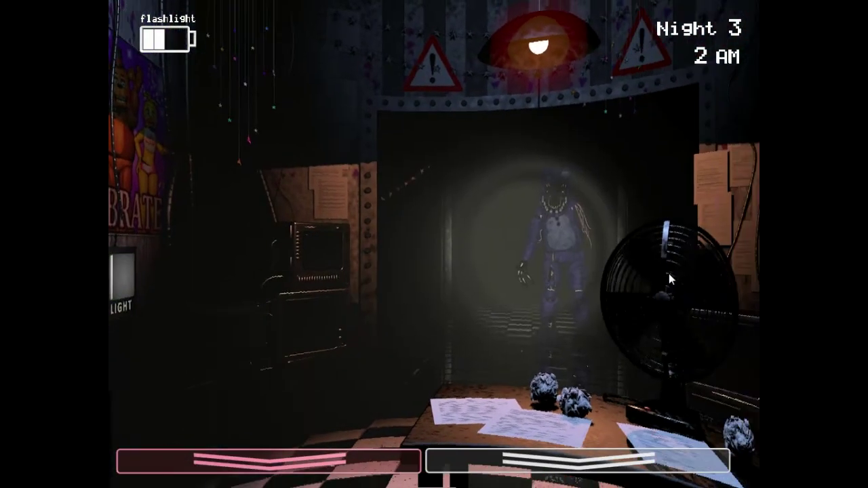
# Step: Remove the mask and repeatedly flash Bonnie in the hallway, checking both vents
pyautogui.press('ctrl')
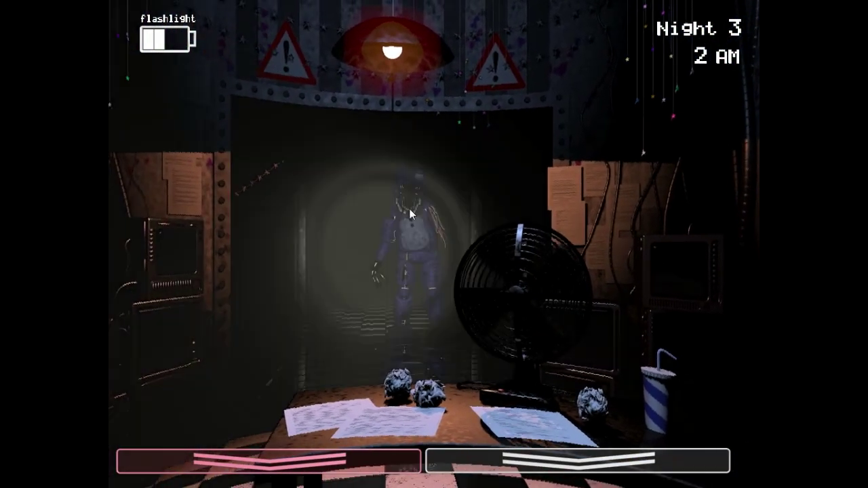
pyautogui.press('ctrl')
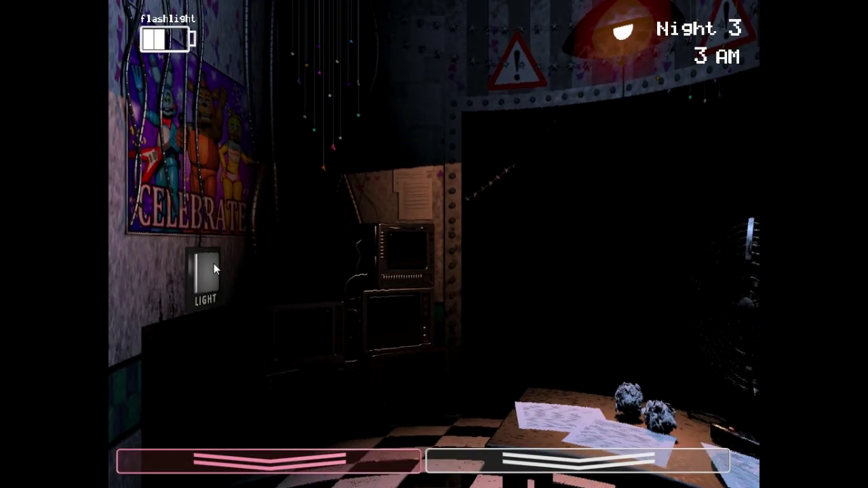
pyautogui.press('ctrl')
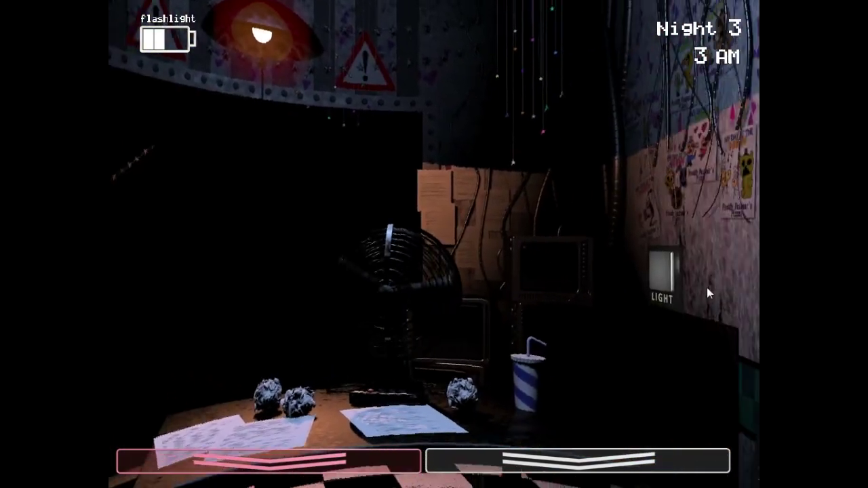
pyautogui.click(658, 271)
pyautogui.press('ctrl')
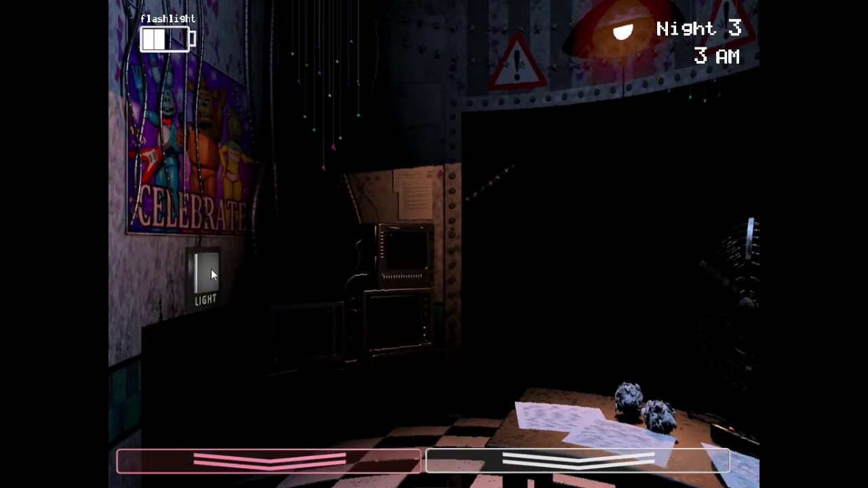
pyautogui.click(211, 270)
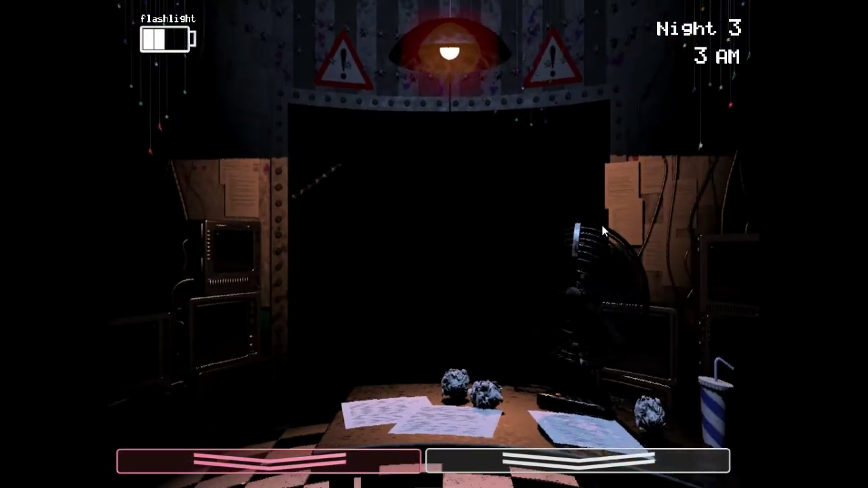
pyautogui.press('ctrl')
pyautogui.press('ctrl')
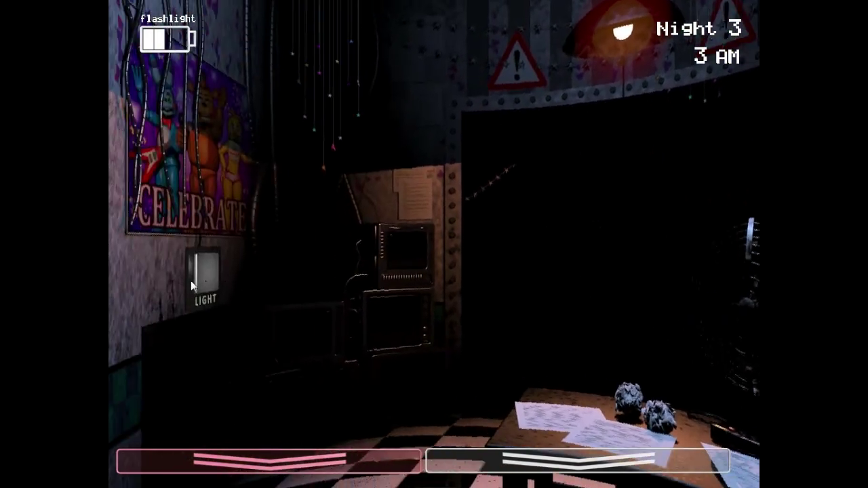
# Step: Keep alternating left and right vent lights with hallway flashes until 3 AM
pyautogui.click(207, 274)
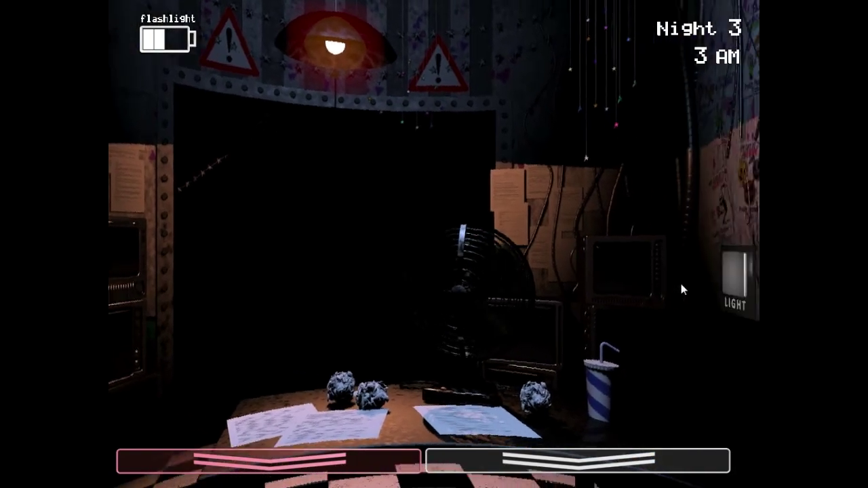
pyautogui.click(661, 275)
pyautogui.press('ctrl')
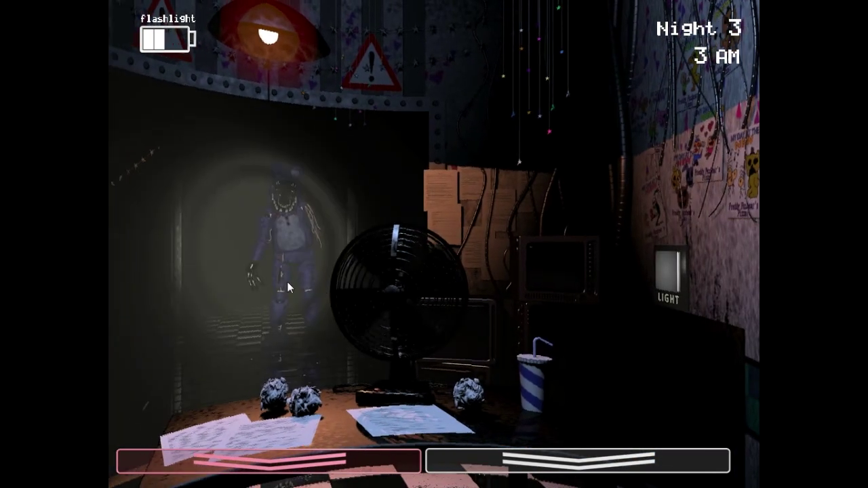
pyautogui.click(202, 287)
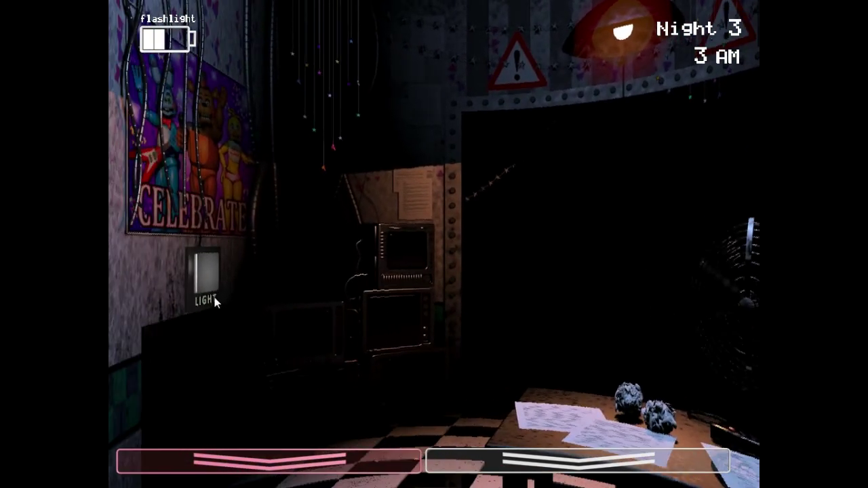
pyautogui.click(209, 288)
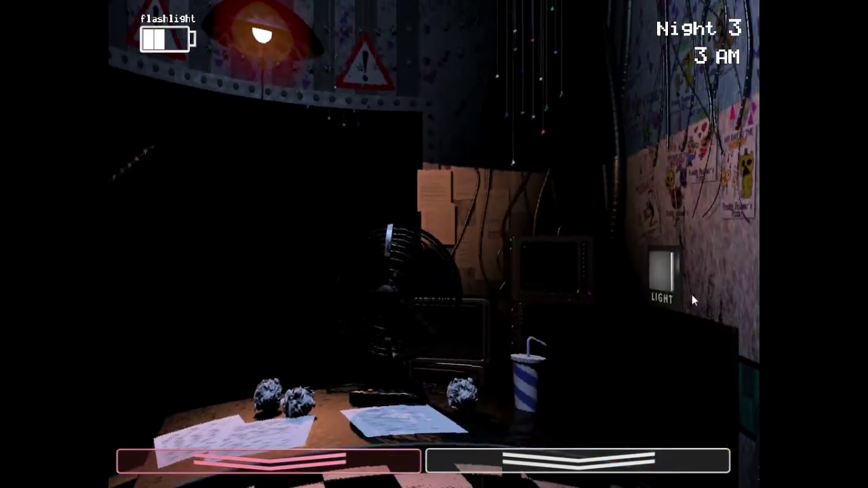
pyautogui.click(665, 276)
pyautogui.press('ctrl')
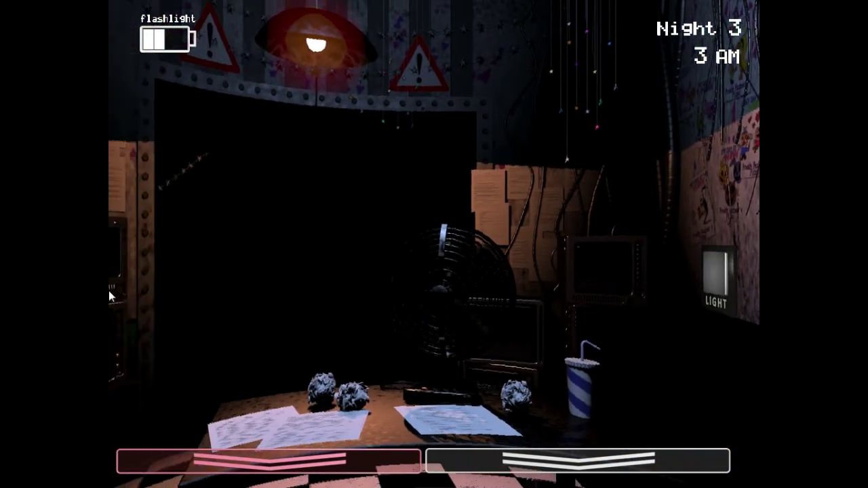
pyautogui.click(204, 285)
pyautogui.press('ctrl')
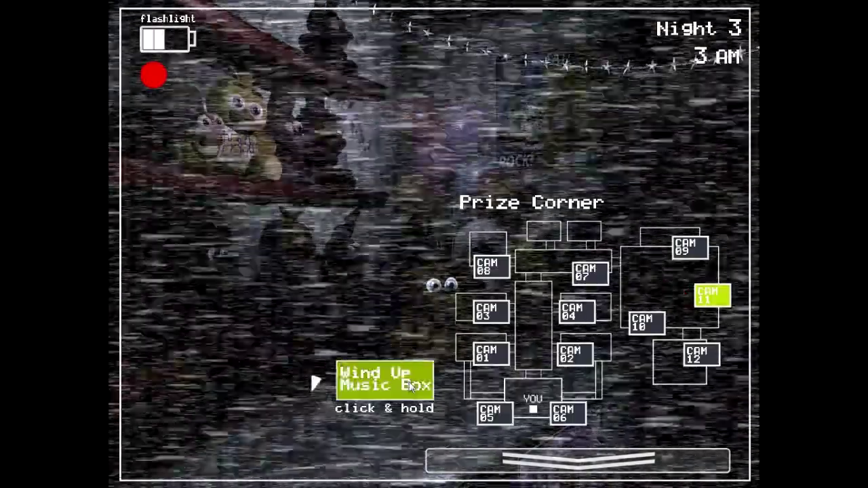
# Step: Wind the music box, flash the hallway, and check the CAM 05/06 vent feeds
pyautogui.moveTo(410, 385); pyautogui.dragTo(411, 385)
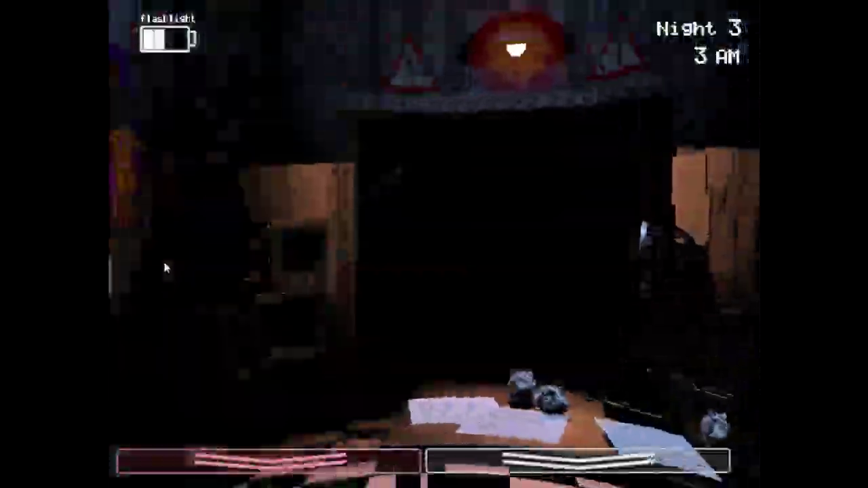
pyautogui.press('ctrl')
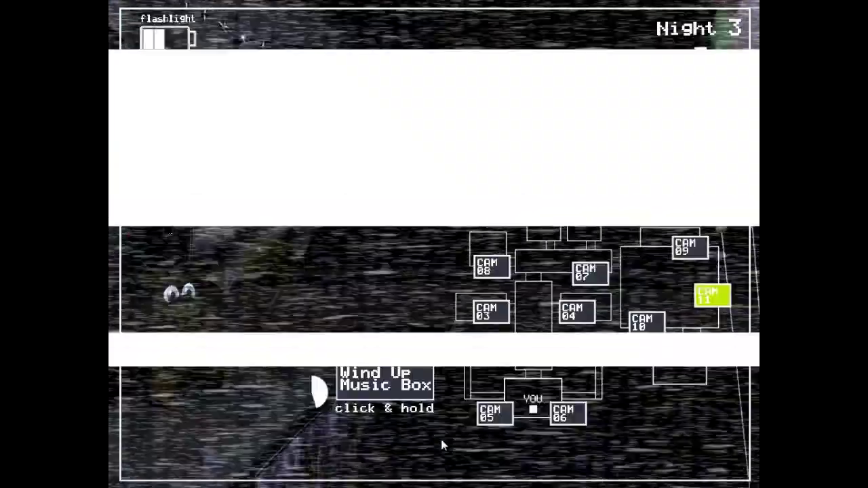
pyautogui.click(495, 413)
pyautogui.click(568, 413)
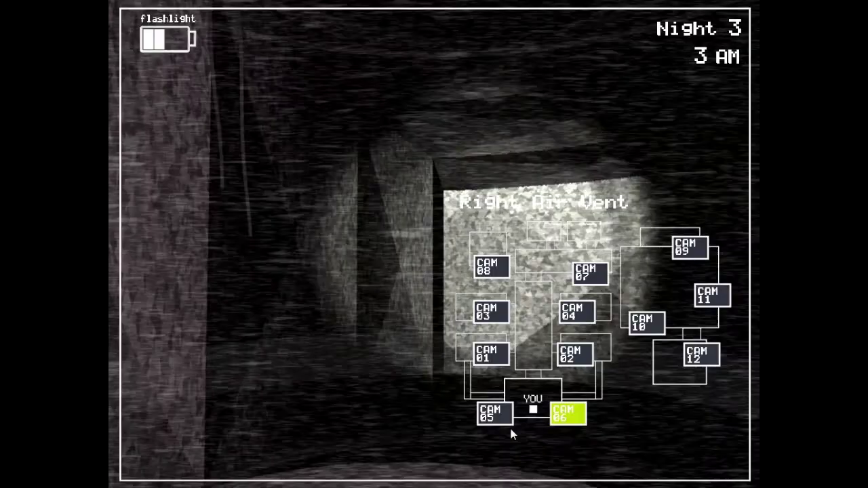
pyautogui.click(494, 413)
pyautogui.click(706, 297)
pyautogui.click(399, 378)
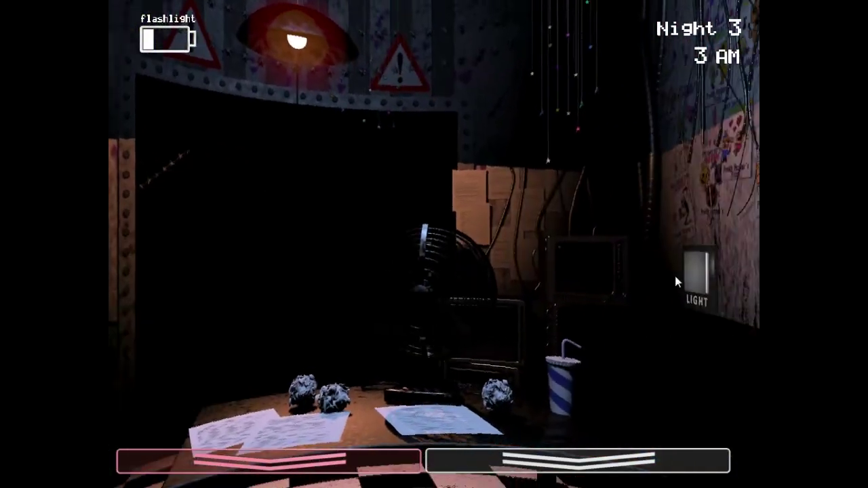
# Step: Light the right and left air vents to check them
pyautogui.click(676, 277)
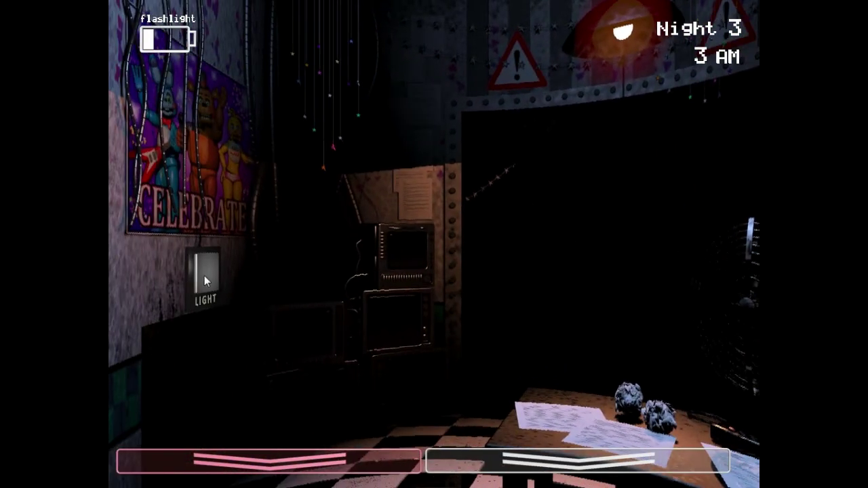
pyautogui.click(204, 276)
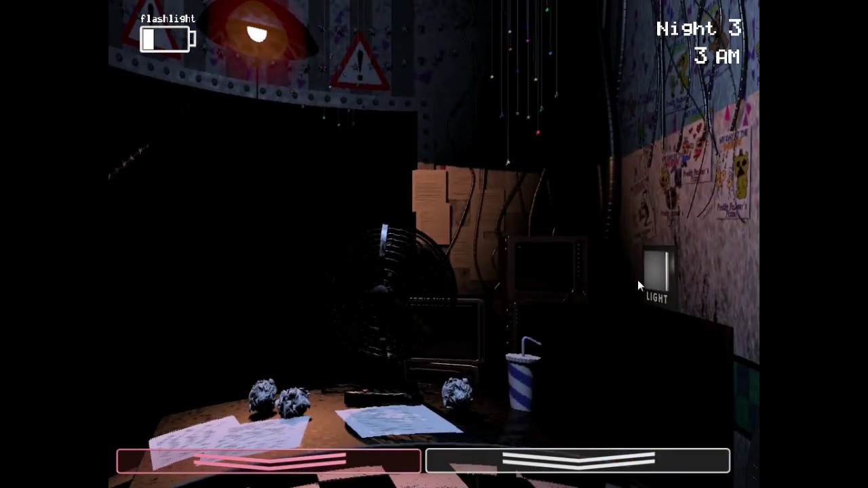
pyautogui.click(639, 280)
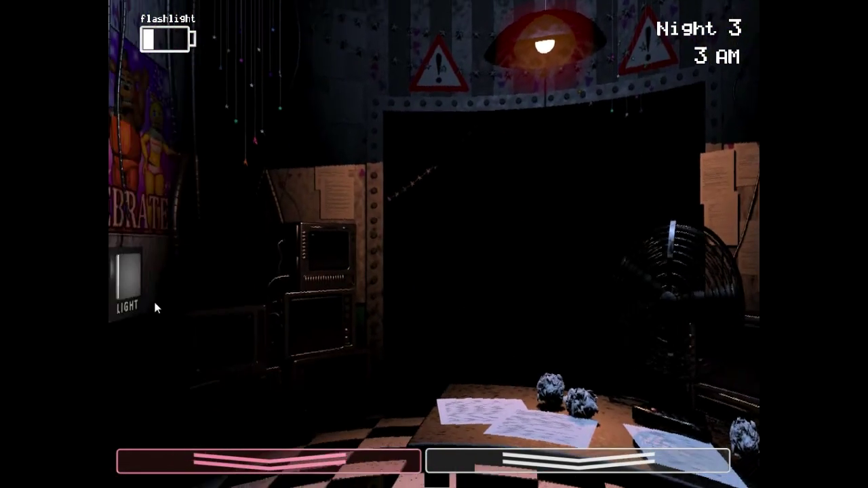
pyautogui.click(192, 281)
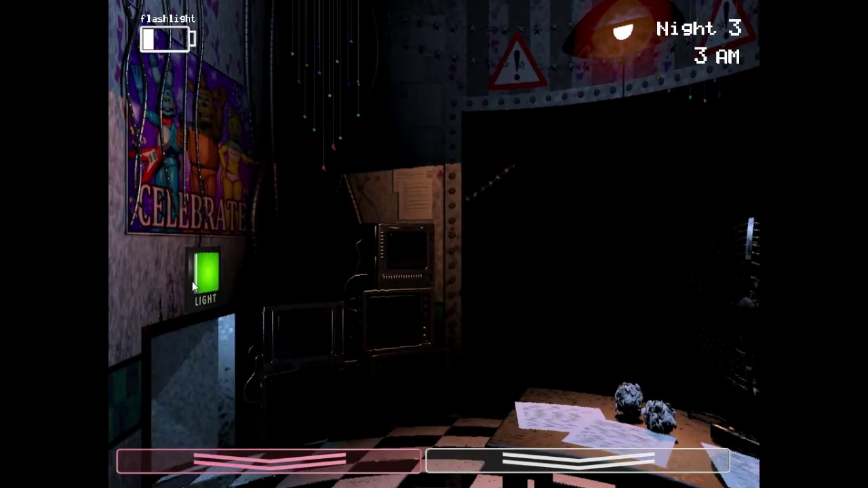
pyautogui.click(196, 280)
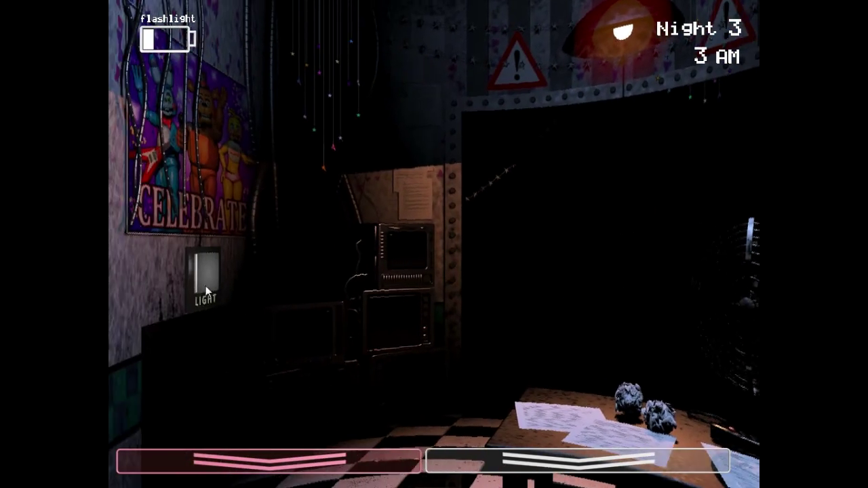
# Step: Wind the music box again, then flashlight Toy Chica in the hallway and check the left vent
pyautogui.press('ctrl')
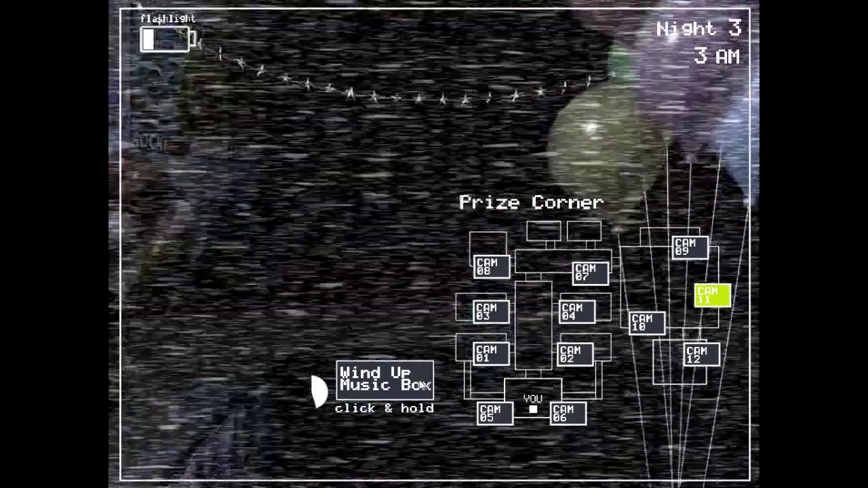
pyautogui.moveTo(425, 386); pyautogui.dragTo(431, 390)
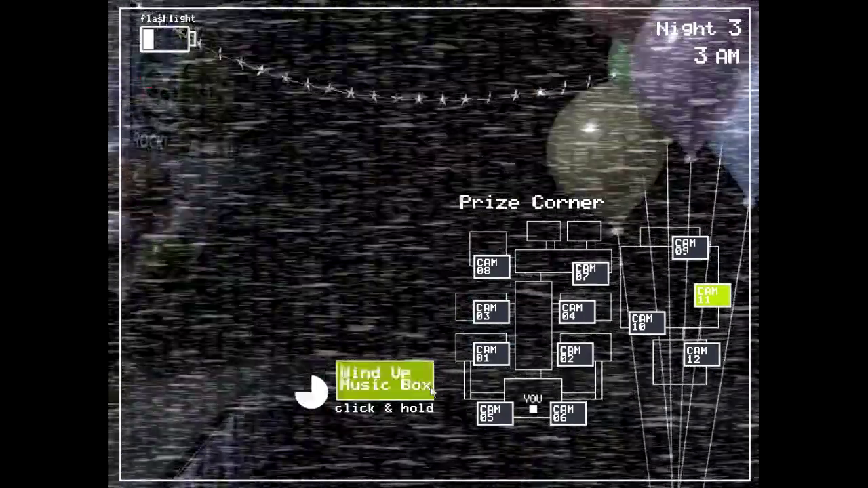
pyautogui.click(223, 271)
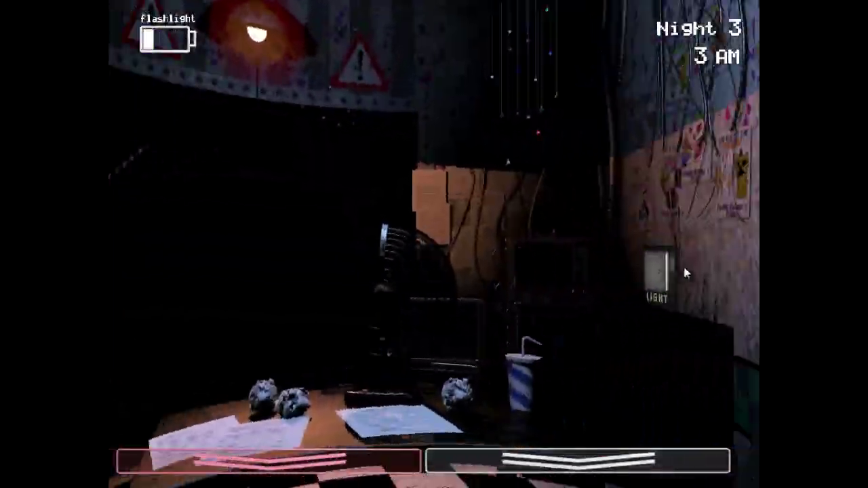
pyautogui.press('ctrl')
pyautogui.press('ctrl')
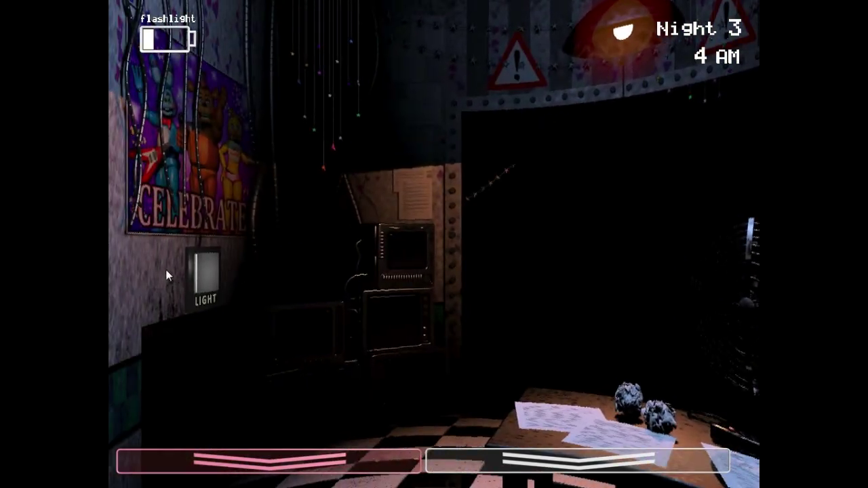
pyautogui.click(199, 269)
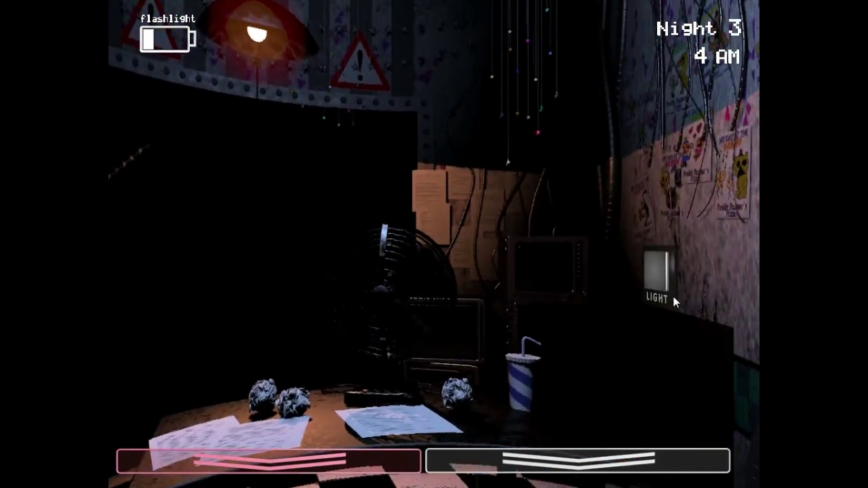
# Step: Check both vents, wind the music box, and view the Left Air Vent feed showing Bonnie
pyautogui.click(656, 274)
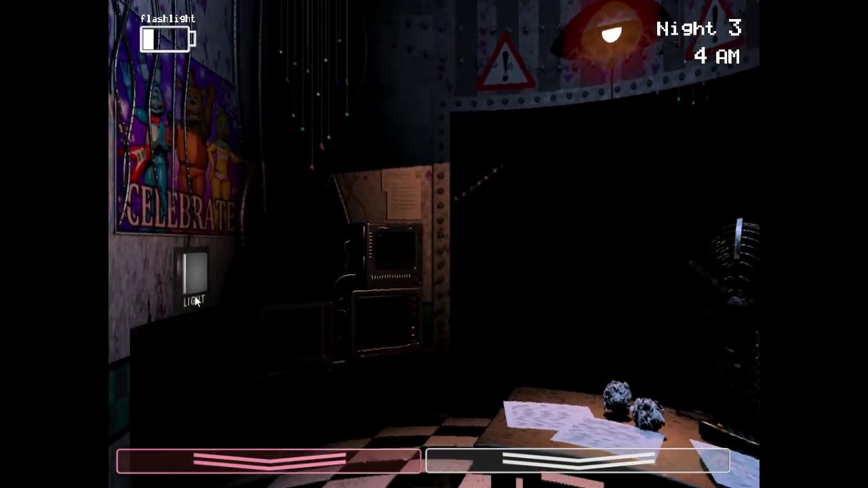
pyautogui.click(212, 280)
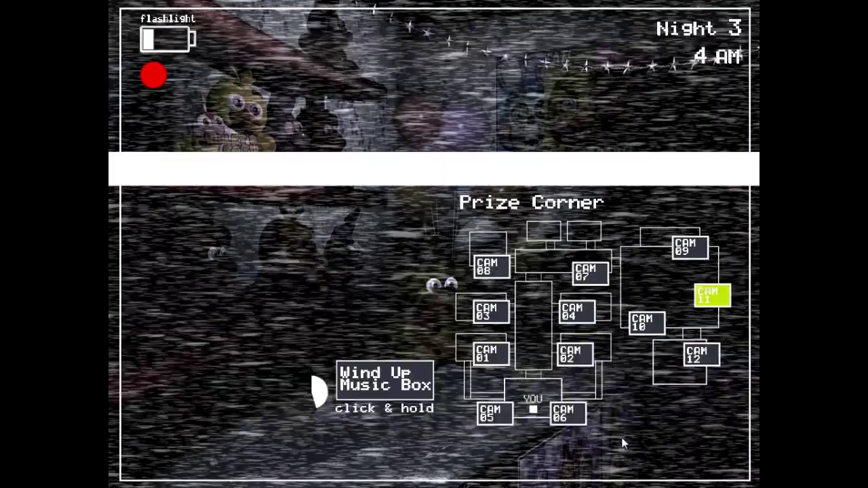
pyautogui.click(702, 359)
pyautogui.click(705, 299)
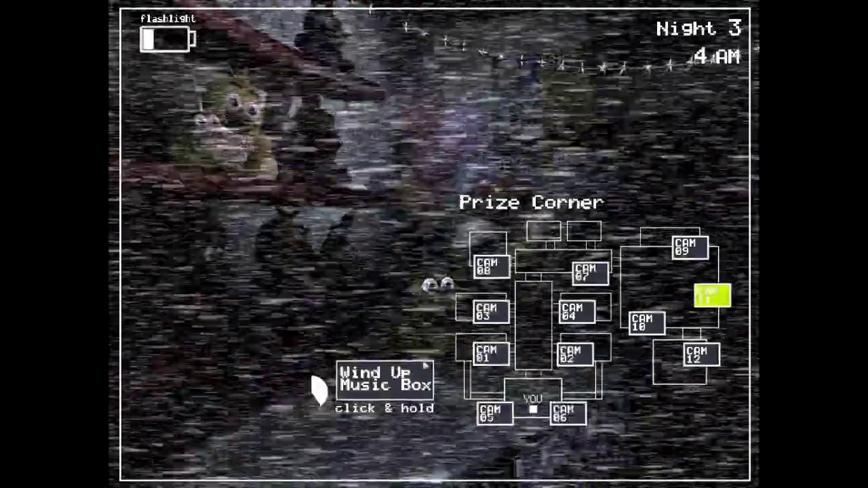
pyautogui.click(318, 391)
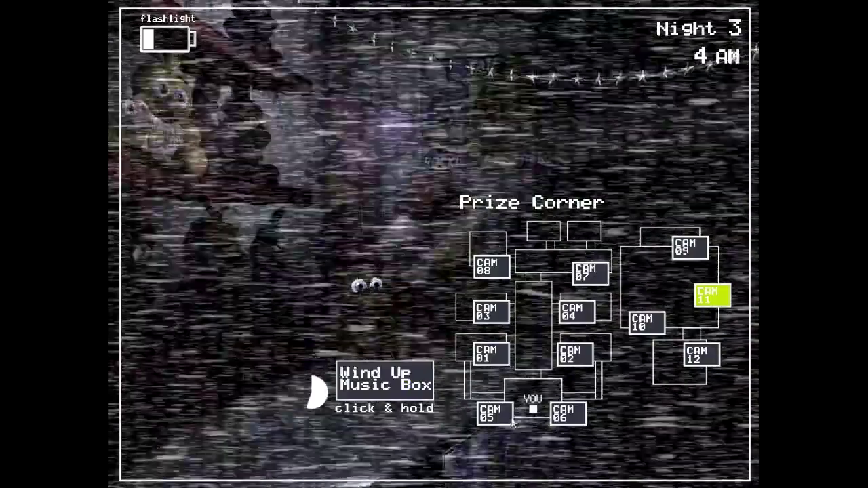
pyautogui.click(496, 414)
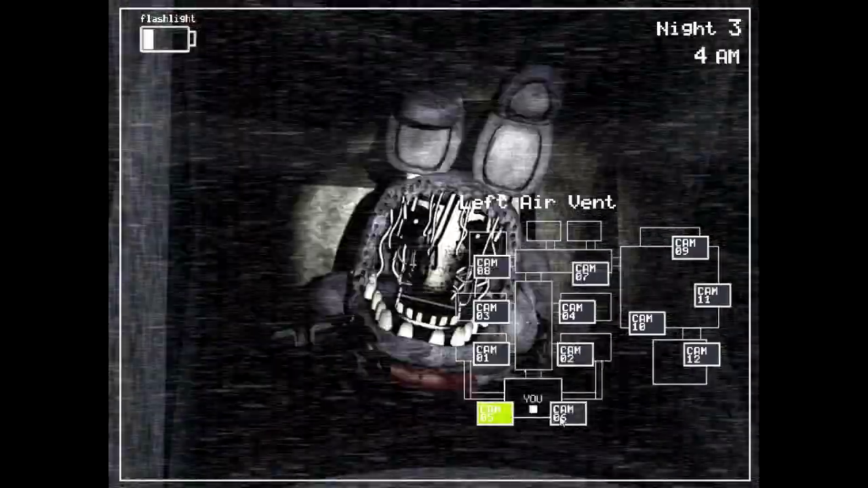
pyautogui.press('ctrl')
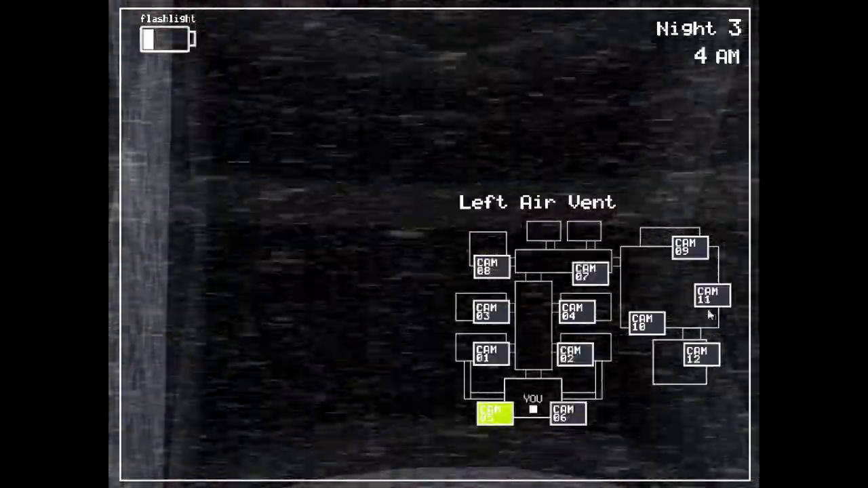
pyautogui.click(709, 302)
pyautogui.click(425, 392)
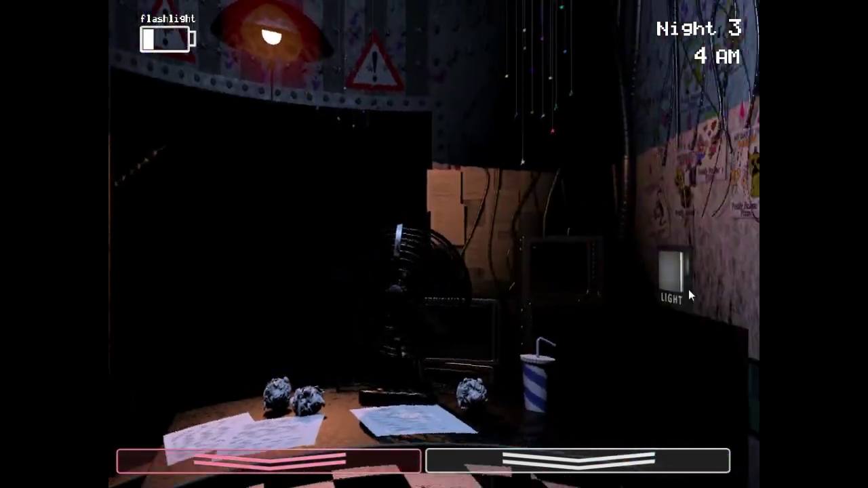
# Step: Flash the hallway twice, check the vent feed, and wind the music box nearly full
pyautogui.click(689, 296)
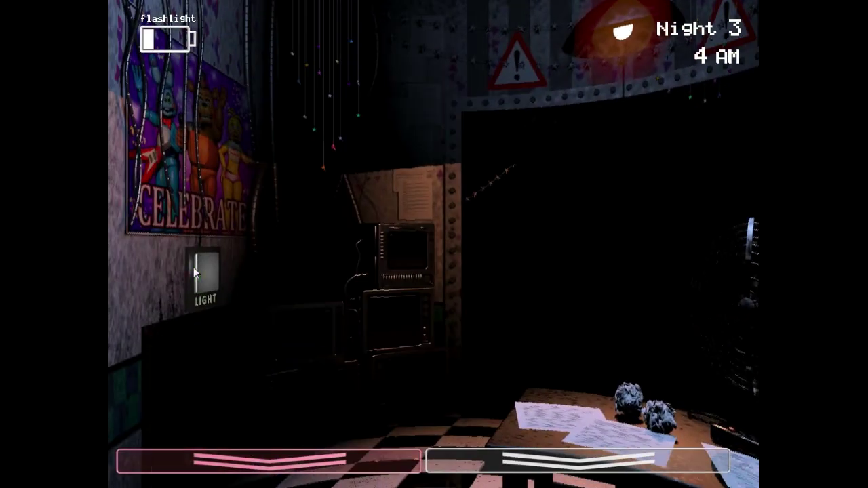
pyautogui.press('ctrl')
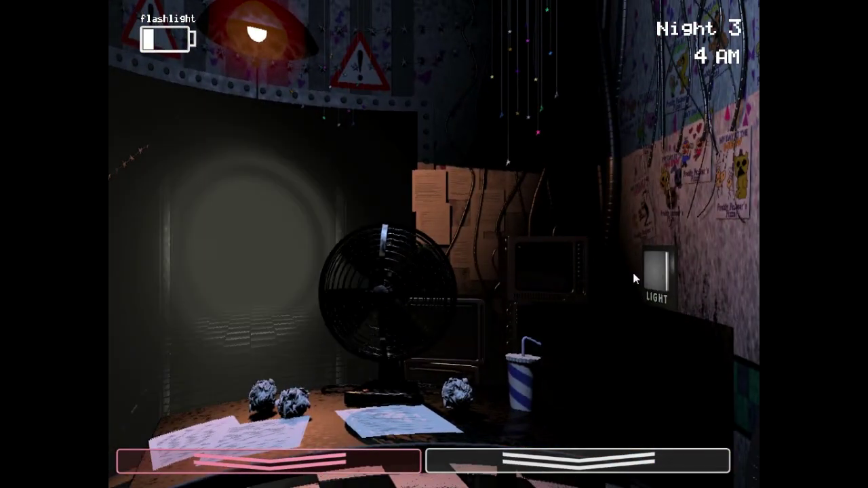
pyautogui.press('ctrl')
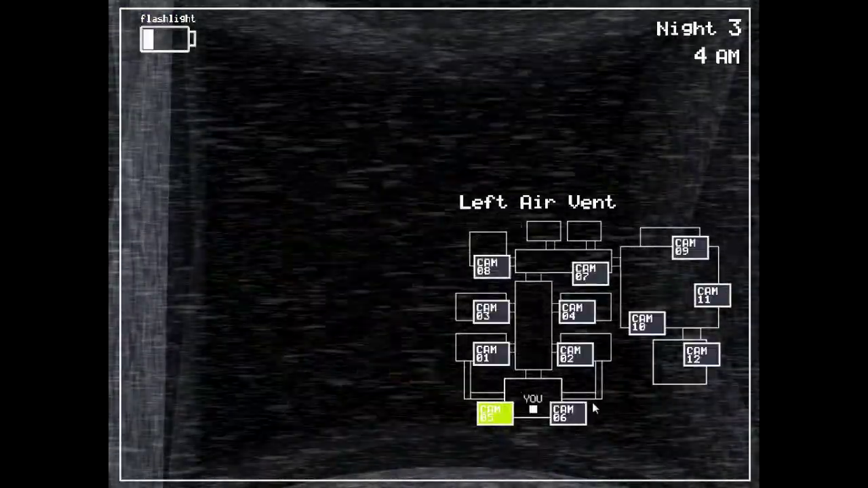
pyautogui.click(568, 413)
pyautogui.click(712, 296)
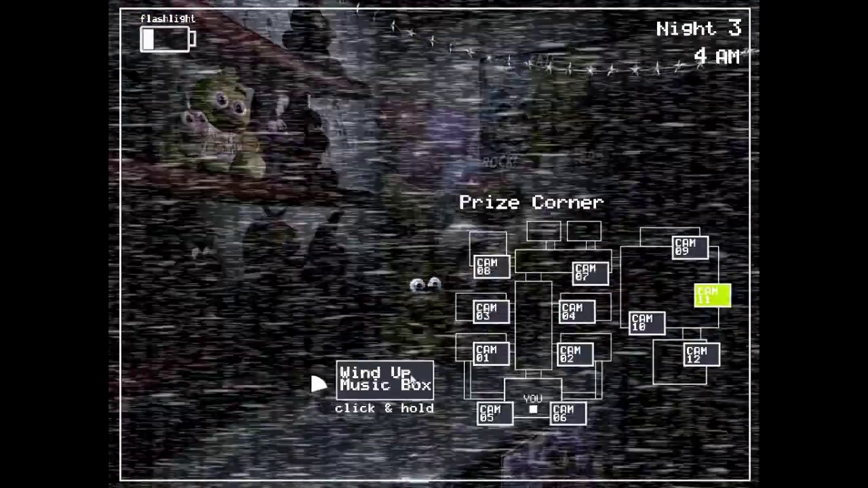
pyautogui.click(412, 379)
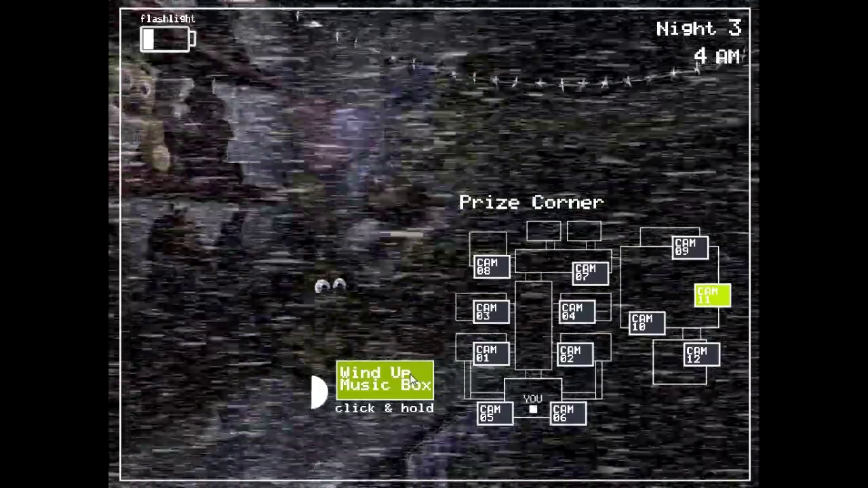
pyautogui.moveTo(411, 379); pyautogui.dragTo(409, 384)
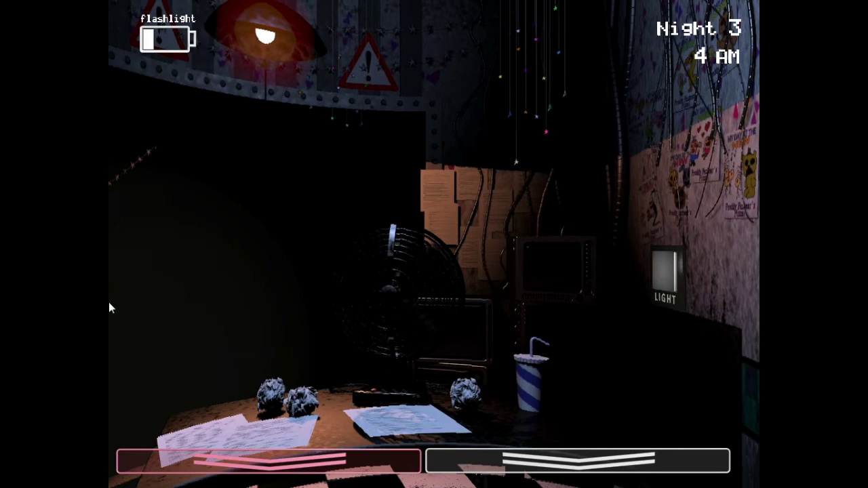
# Step: Alternate left and right vent lights with hallway flashlight checks
pyautogui.press('ctrl')
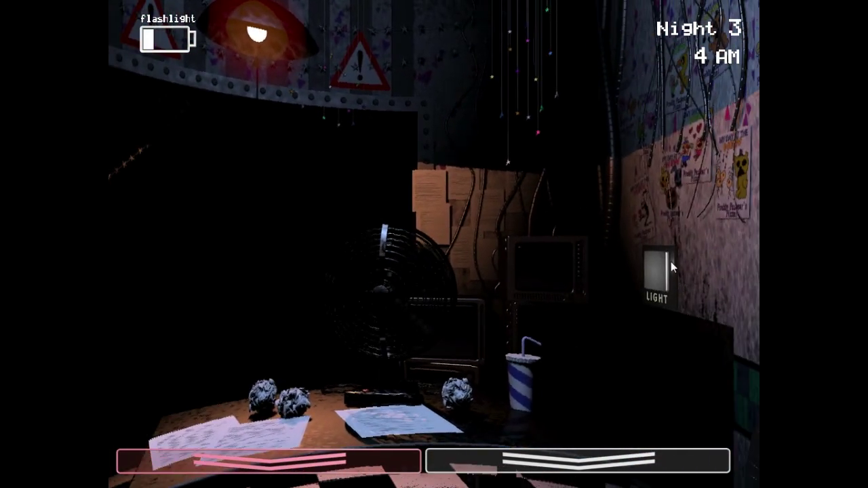
pyautogui.click(671, 261)
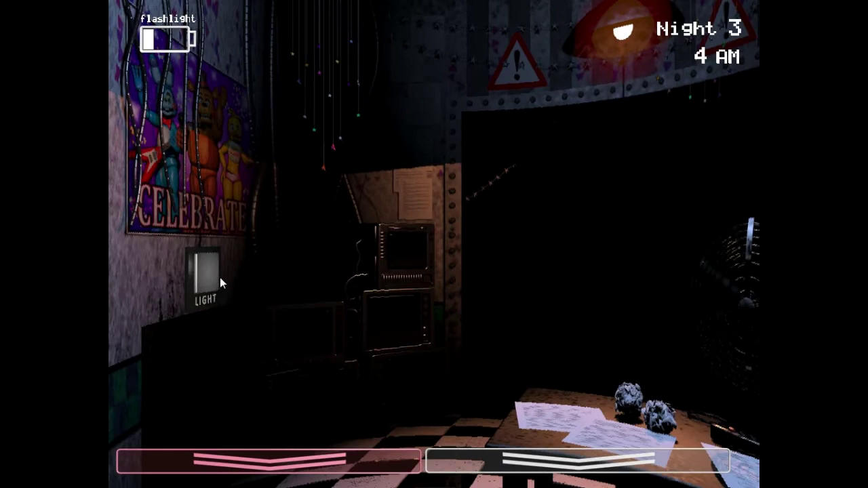
pyautogui.click(219, 278)
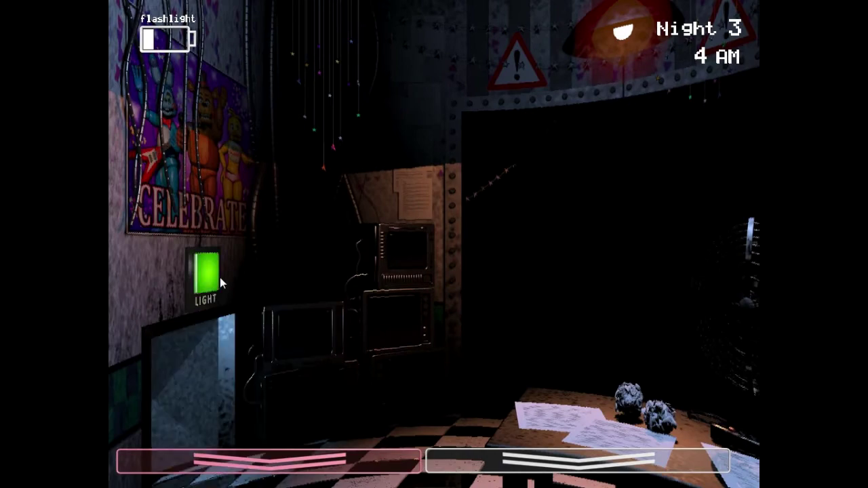
pyautogui.press('ctrl')
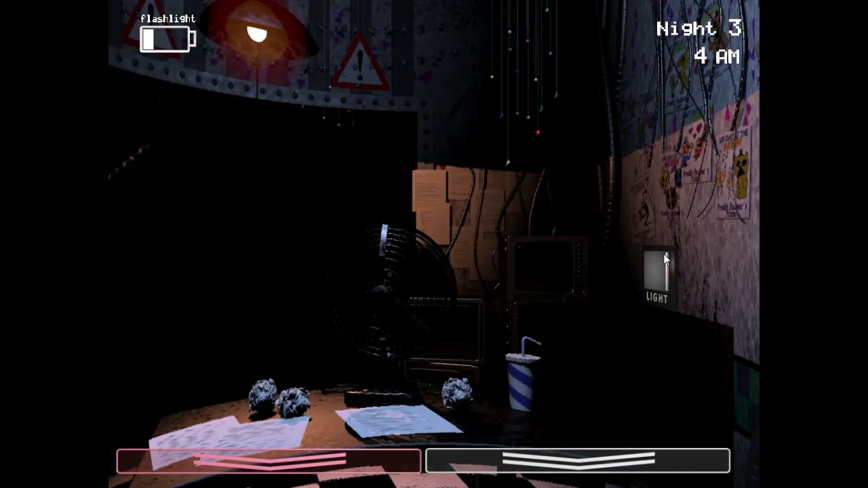
pyautogui.click(665, 259)
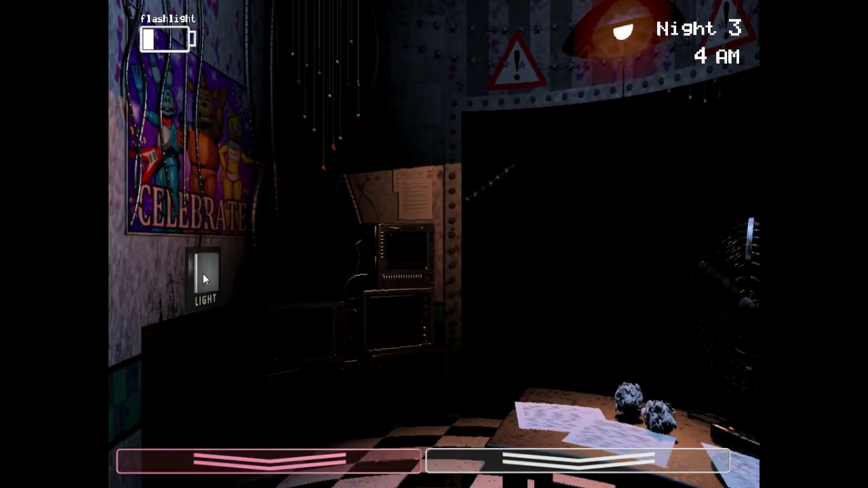
pyautogui.click(203, 275)
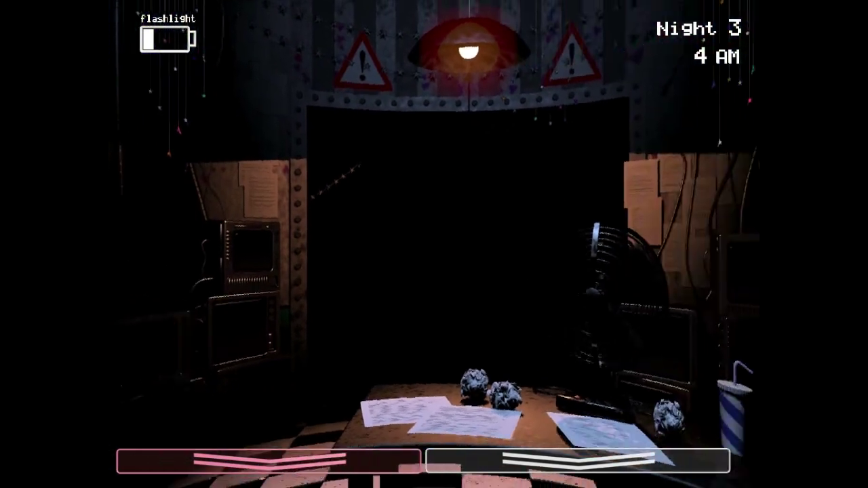
pyautogui.click(661, 271)
pyautogui.press('ctrl')
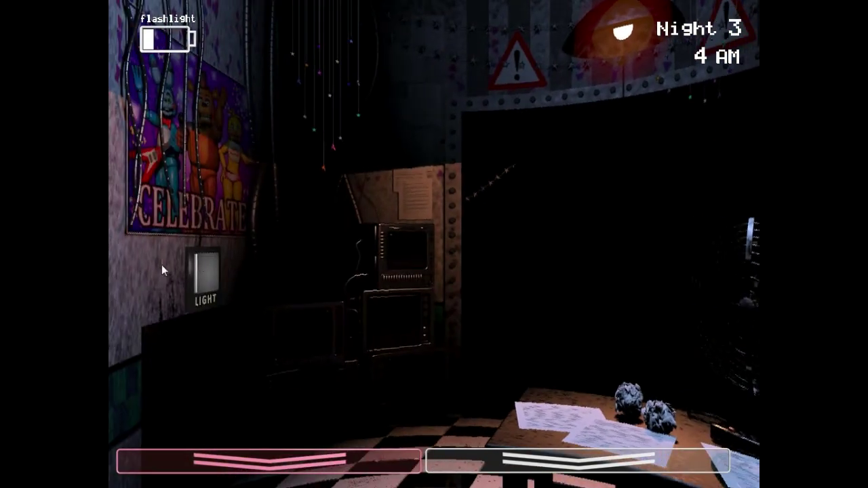
# Step: Light both vents again, wind the music box almost full, and flash the hallway
pyautogui.click(203, 272)
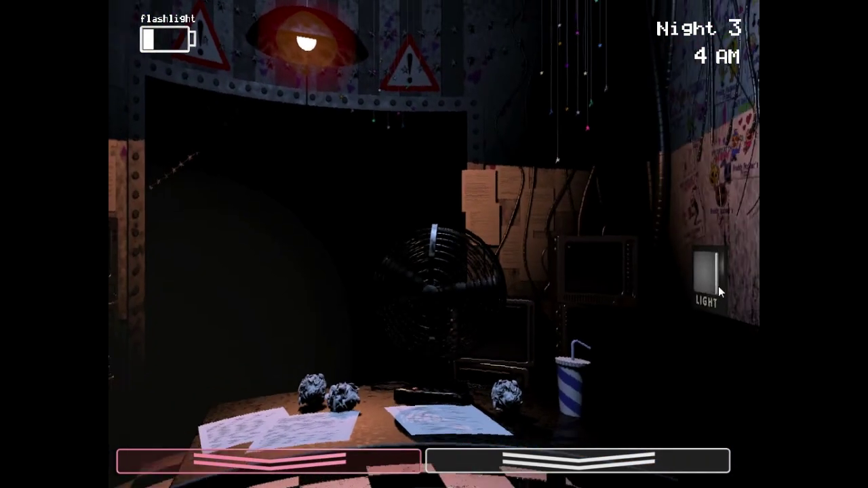
pyautogui.click(653, 275)
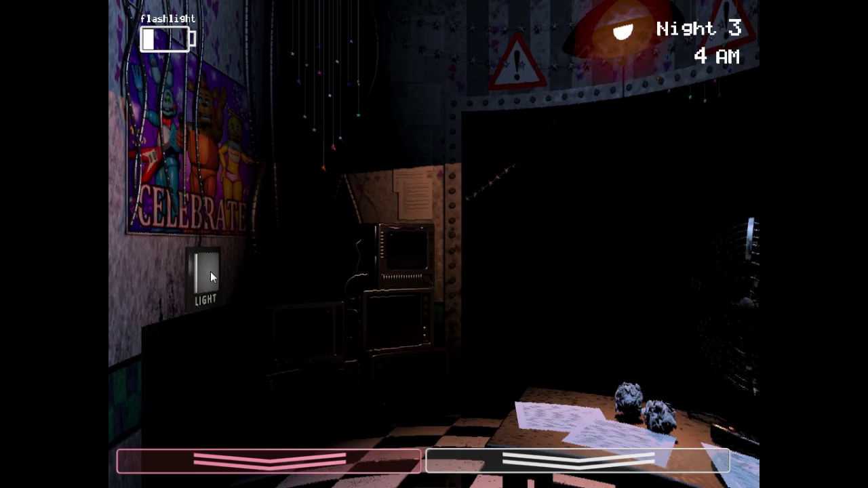
pyautogui.click(210, 272)
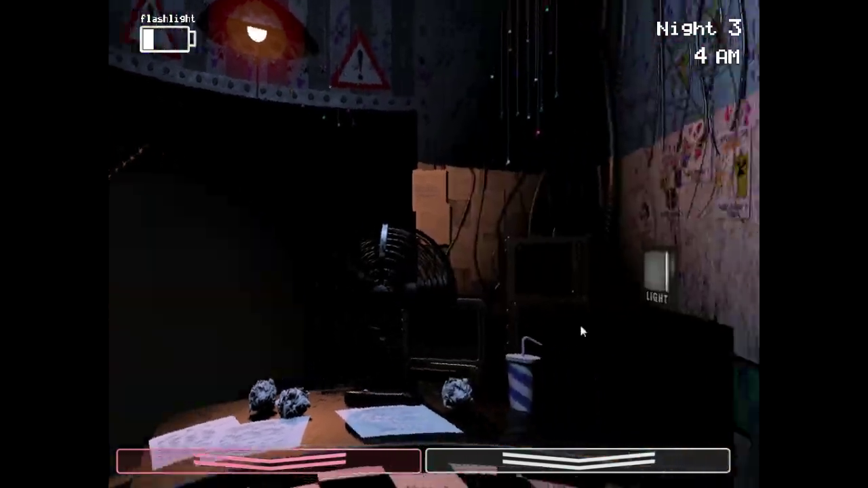
pyautogui.click(656, 285)
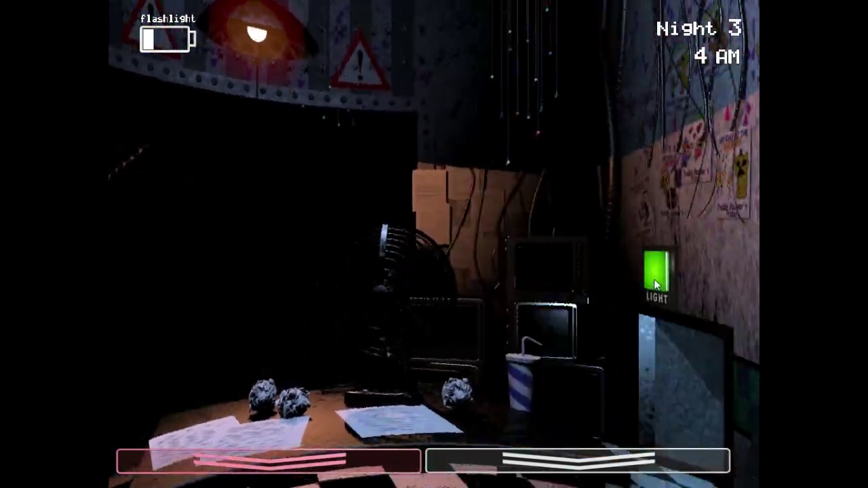
pyautogui.press('ctrl')
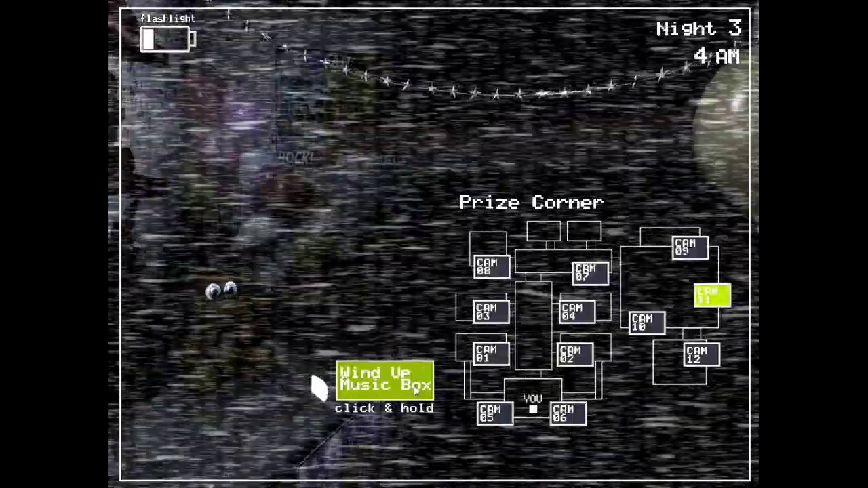
pyautogui.moveTo(415, 390); pyautogui.dragTo(421, 387)
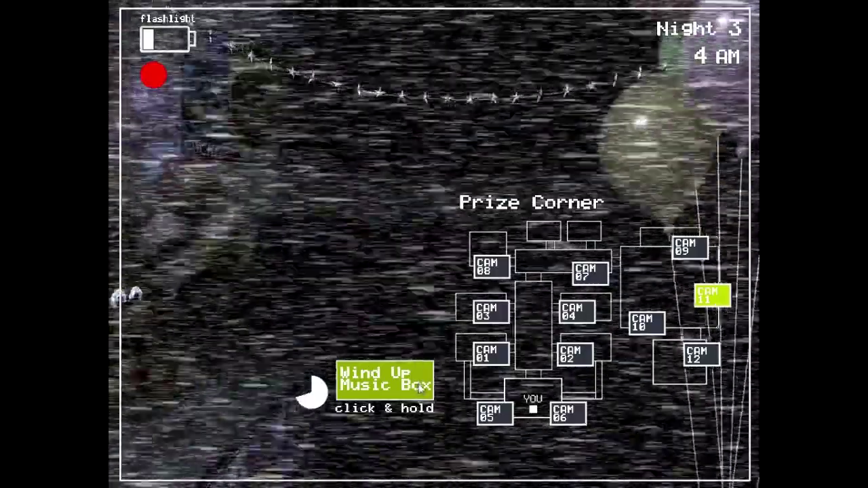
pyautogui.click(671, 268)
pyautogui.press('ctrl')
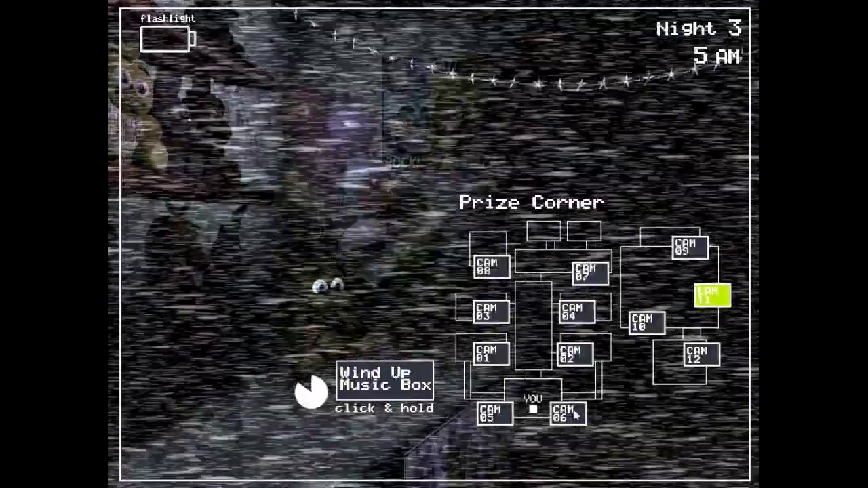
# Step: View the CAM 05/06 vent feeds, spotting Bonnie in the left vent, and light the right vent twice
pyautogui.click(568, 414)
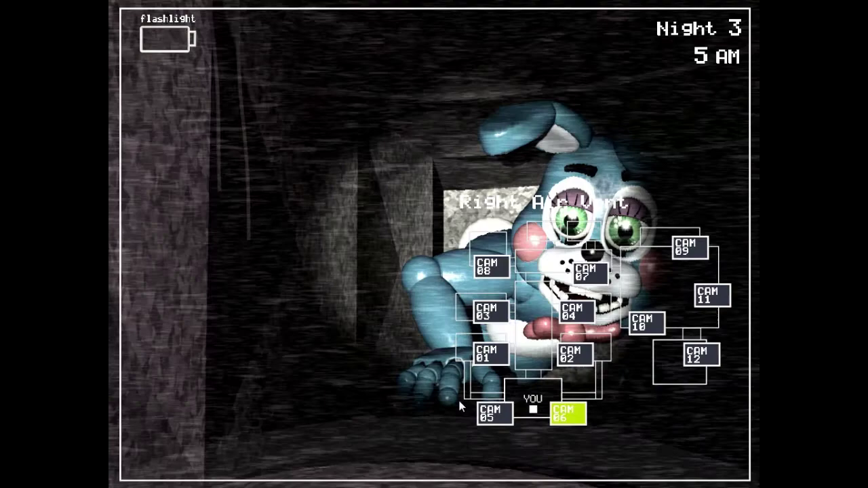
pyautogui.click(493, 410)
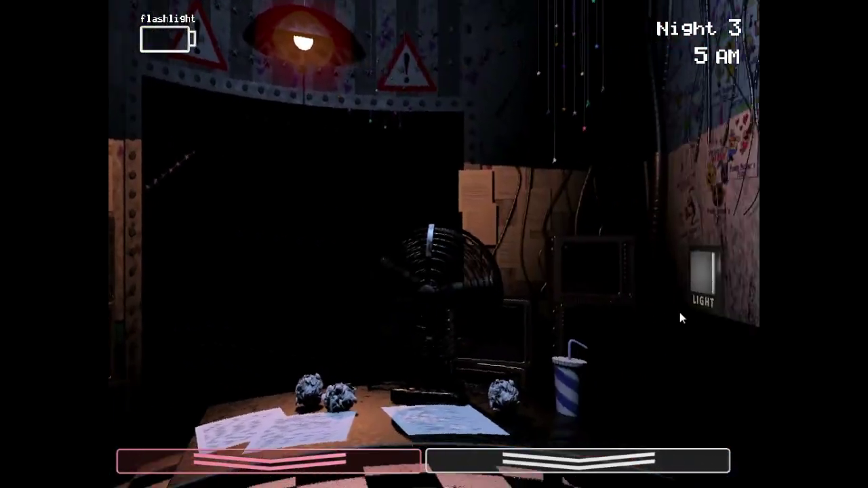
pyautogui.click(660, 252)
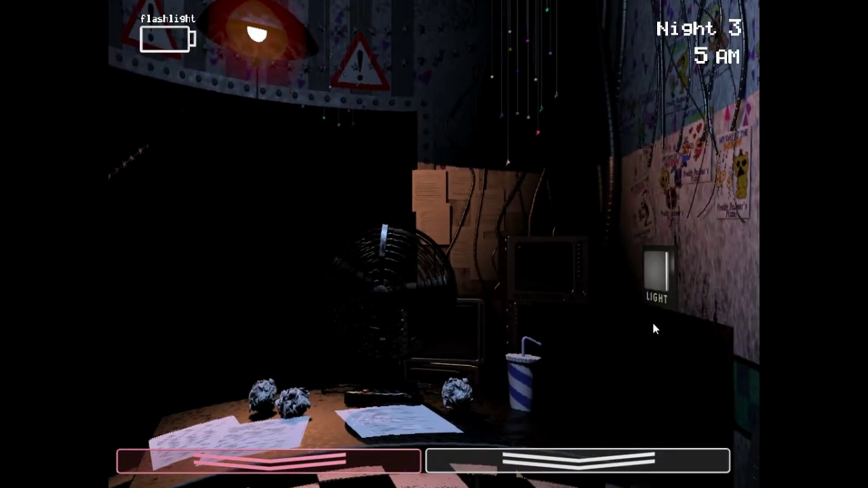
pyautogui.click(650, 270)
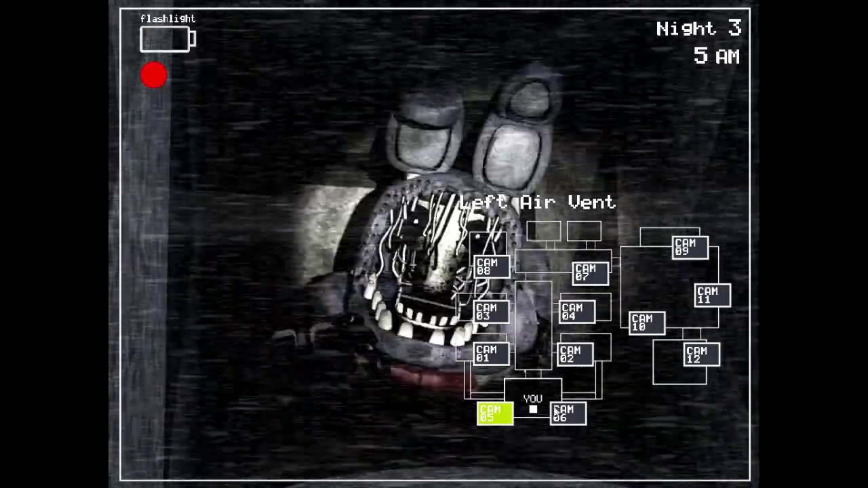
# Step: Switch to Prize Corner (CAM 11) and wind the music box nearly full
pyautogui.click(555, 411)
pyautogui.click(713, 296)
pyautogui.click(369, 388)
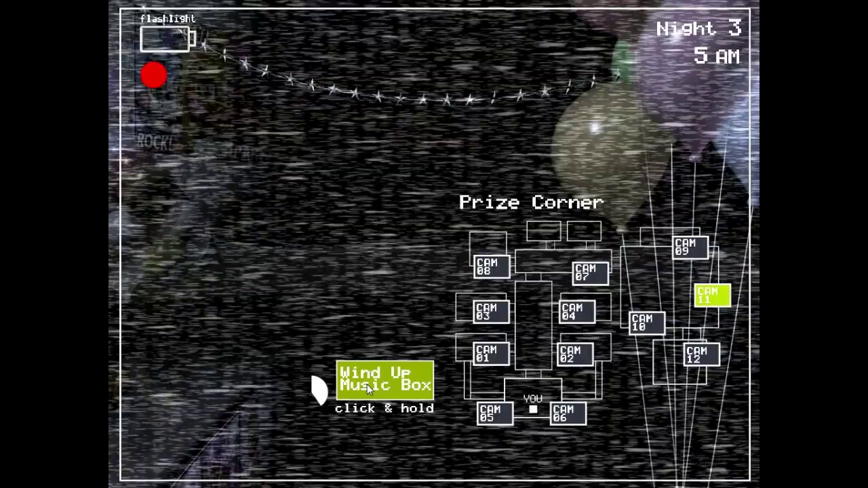
pyautogui.moveTo(367, 384); pyautogui.dragTo(369, 389)
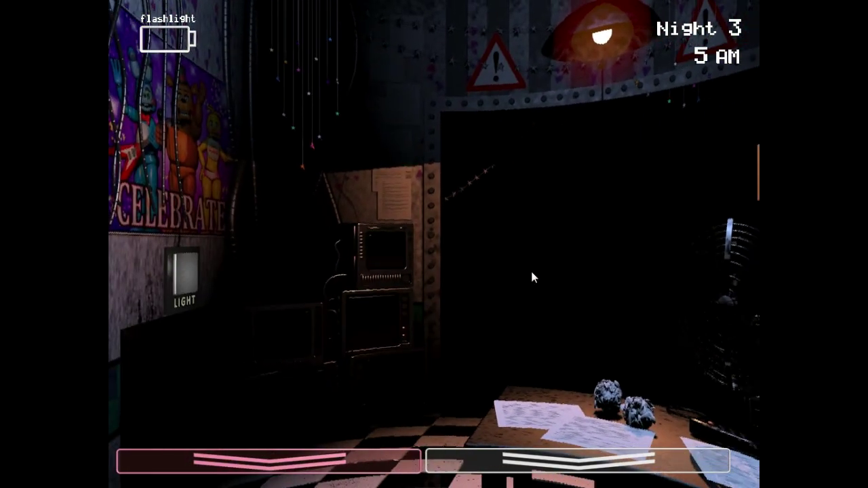
# Step: Flash the hallway, repeatedly light the left and right vents, then start winding the music box
pyautogui.press('ctrl')
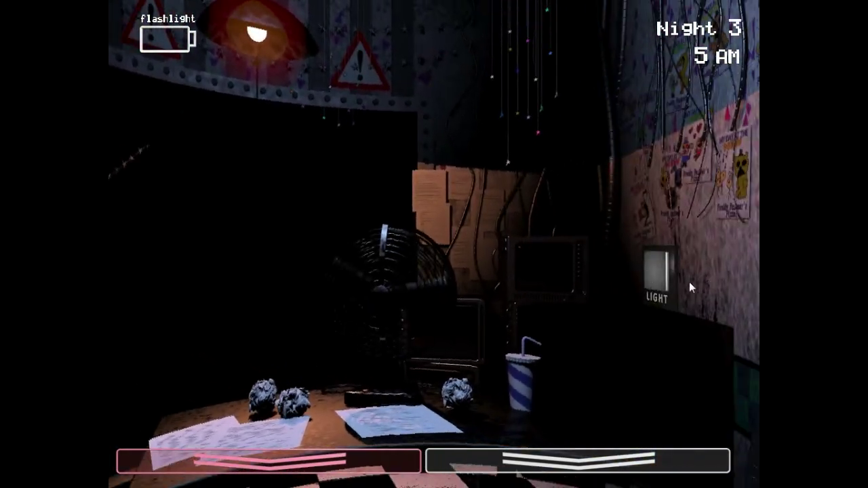
pyautogui.click(667, 271)
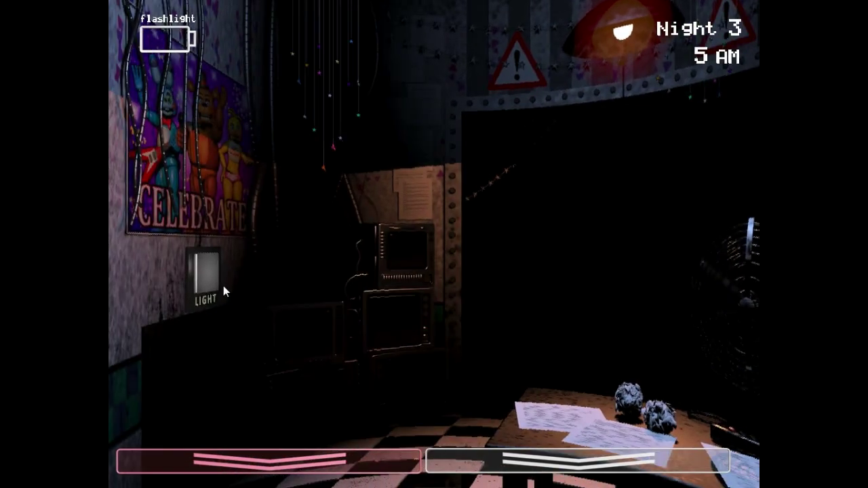
pyautogui.click(211, 283)
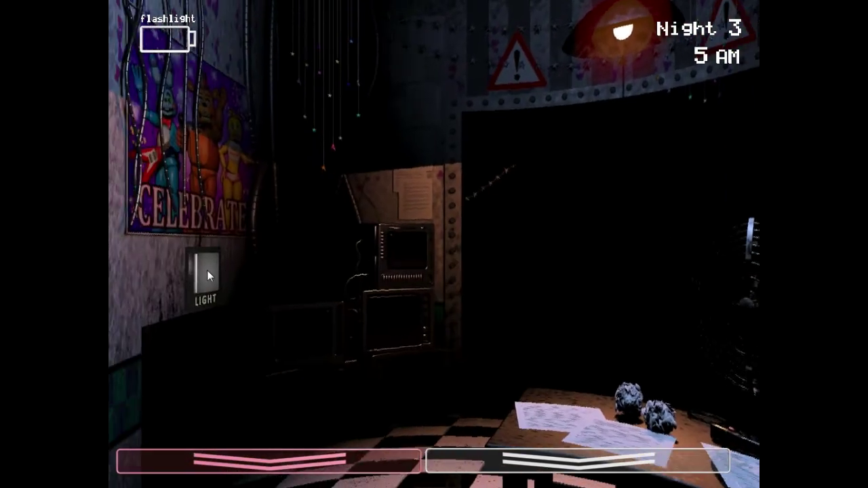
pyautogui.click(213, 270)
pyautogui.click(204, 279)
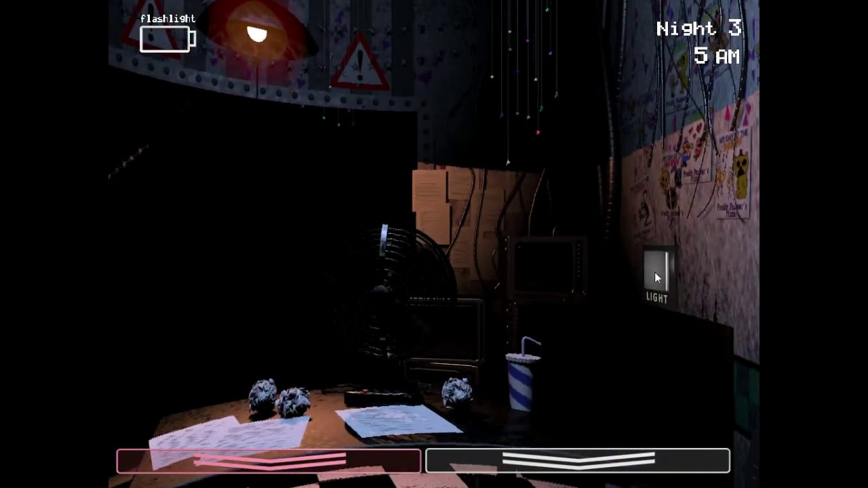
pyautogui.click(655, 272)
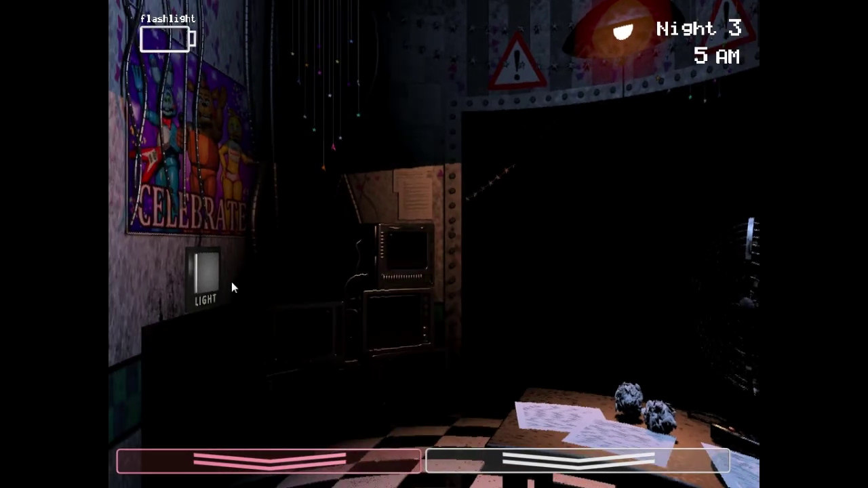
pyautogui.click(207, 280)
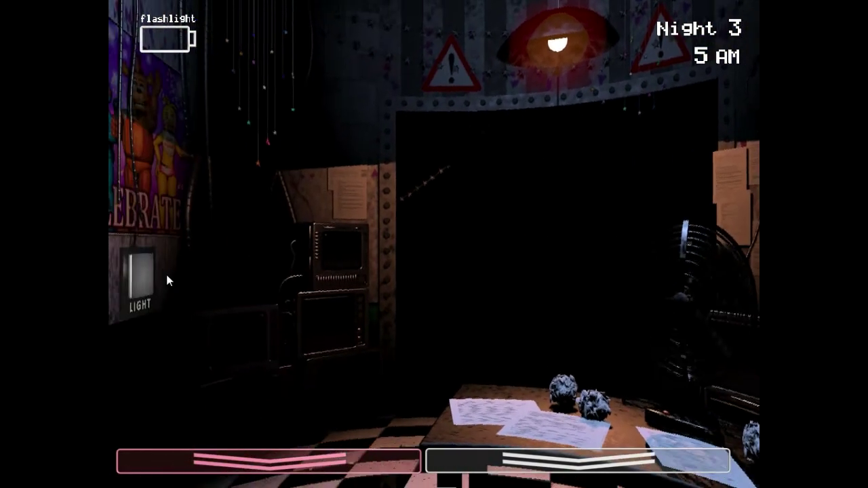
pyautogui.click(207, 275)
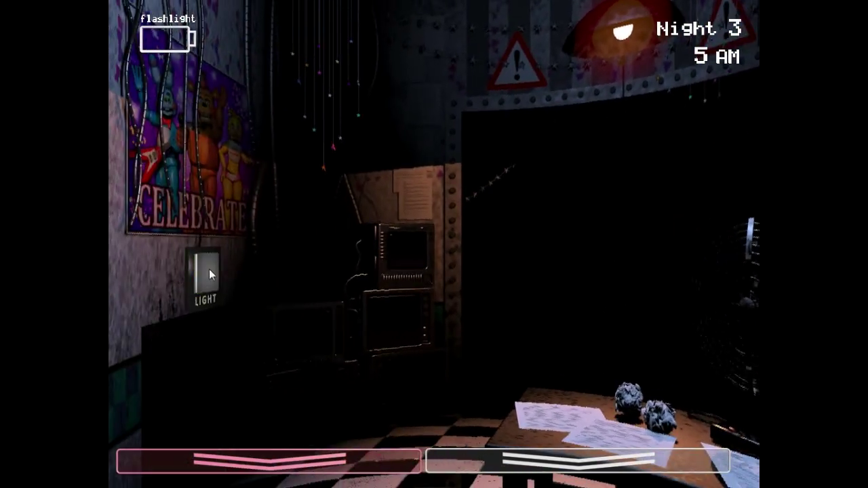
pyautogui.click(209, 270)
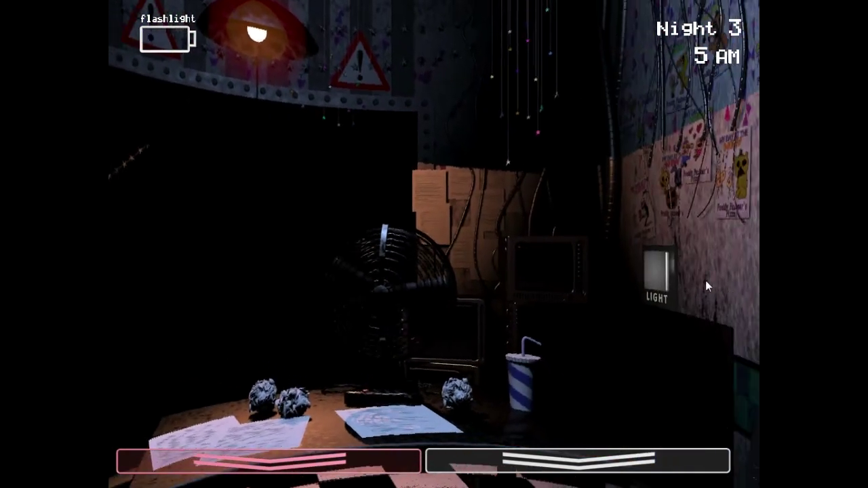
pyautogui.click(660, 271)
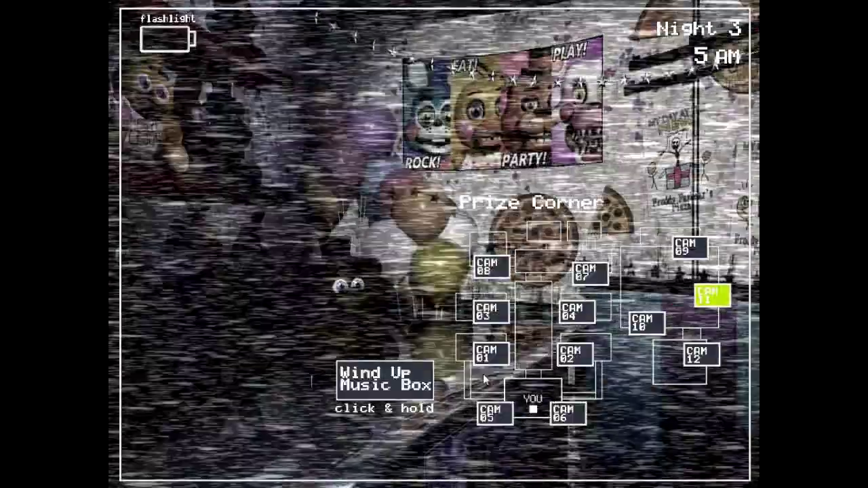
pyautogui.click(415, 381)
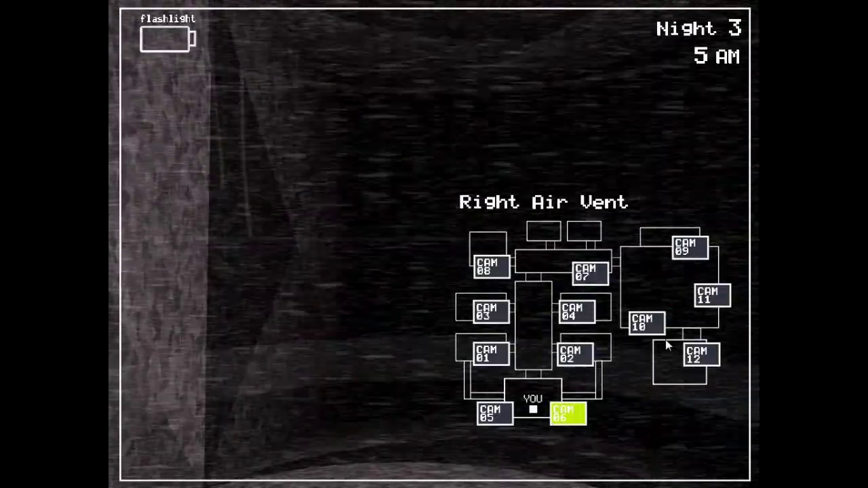
# Step: Keep the Prize Corner (CAM 11) music box wound until 6 AM ends Night 3
pyautogui.click(713, 297)
pyautogui.moveTo(400, 366); pyautogui.dragTo(403, 371)
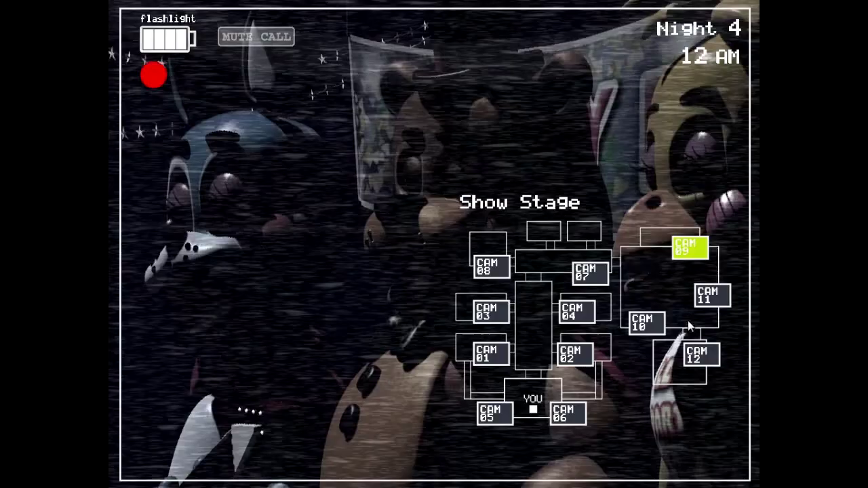
# Step: Wind the music box, scanning Parts/Service, Main Hall, Party Rooms 3–4 and both vent cameras
pyautogui.click(712, 295)
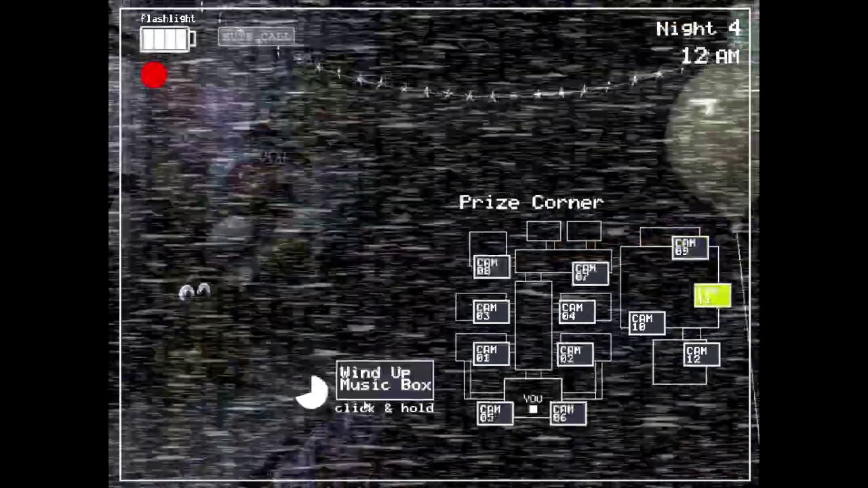
pyautogui.moveTo(371, 385); pyautogui.dragTo(376, 375)
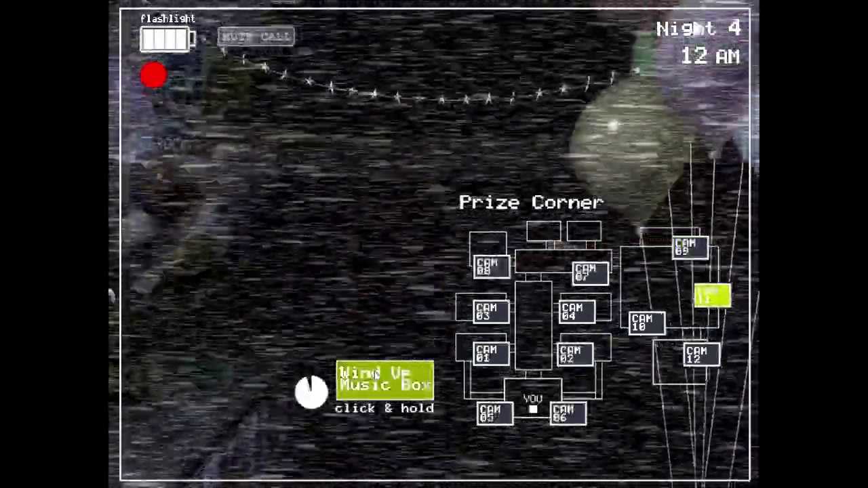
pyautogui.click(491, 267)
pyautogui.click(596, 276)
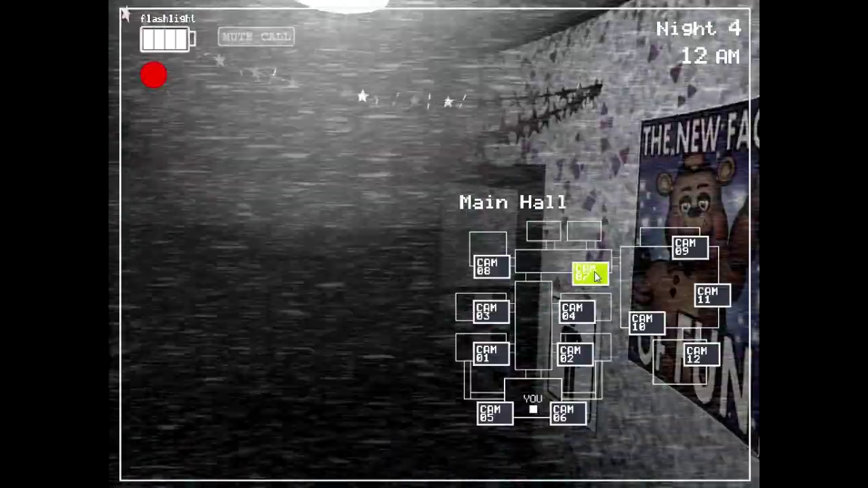
pyautogui.click(577, 311)
pyautogui.click(491, 312)
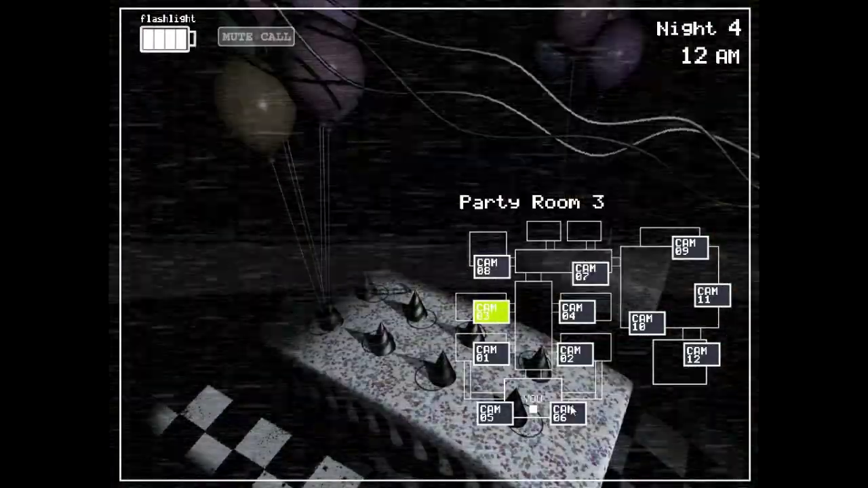
pyautogui.click(568, 413)
pyautogui.click(495, 414)
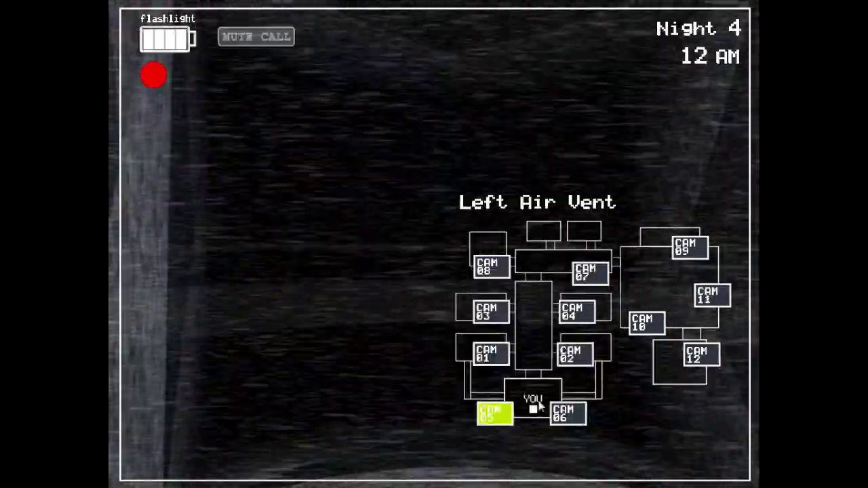
pyautogui.click(711, 296)
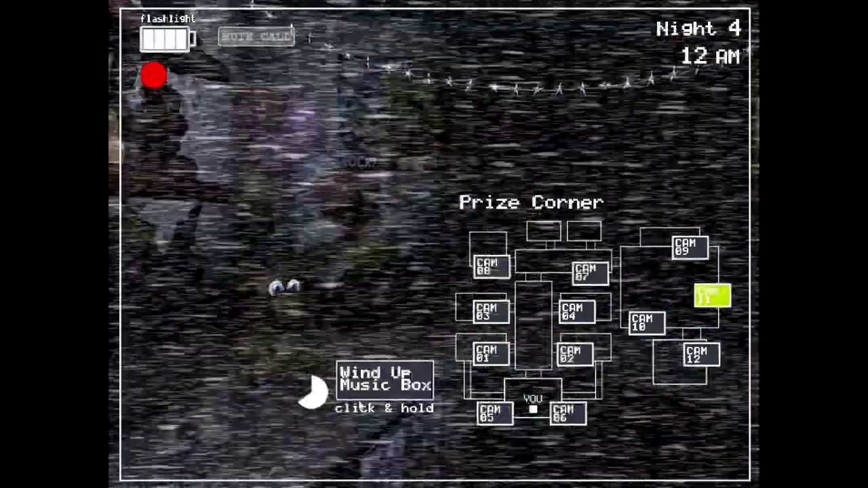
pyautogui.click(367, 399)
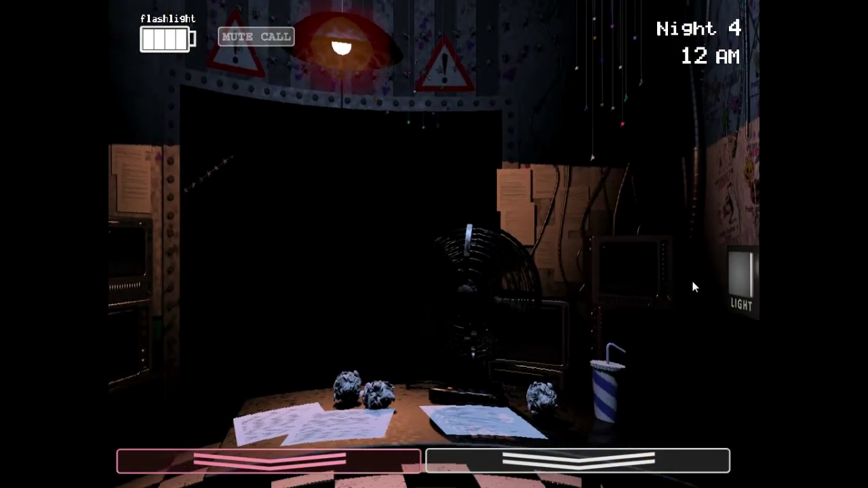
# Step: Light the vents and flash the hallway twice between windings, then wind the box fully
pyautogui.click(668, 273)
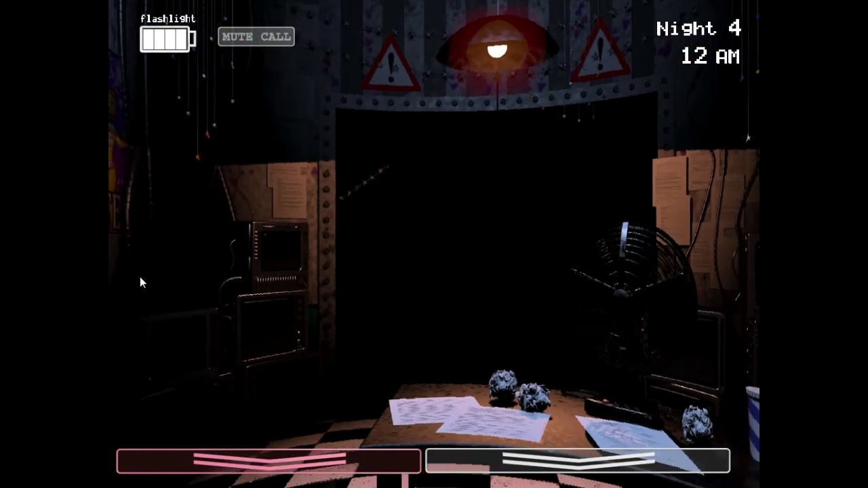
pyautogui.press('ctrl')
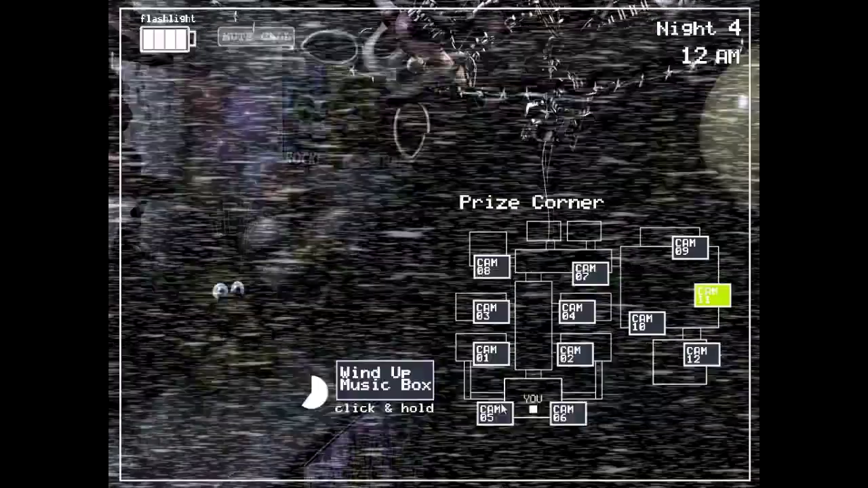
pyautogui.click(375, 401)
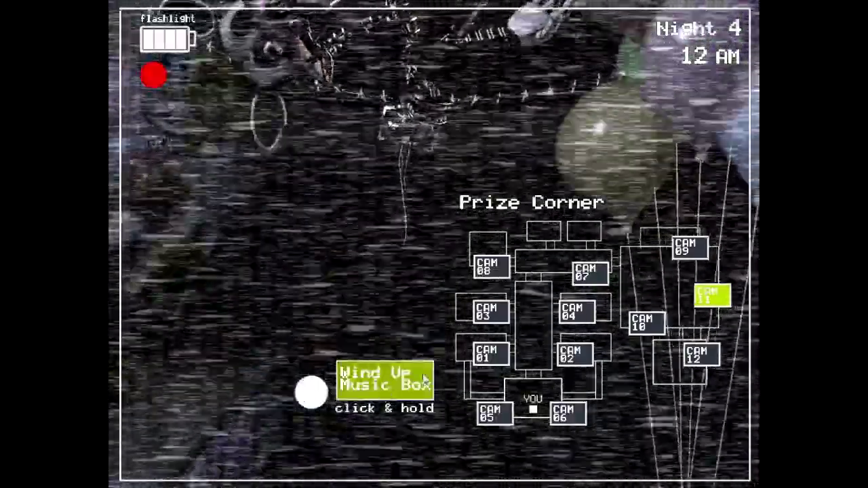
pyautogui.press('ctrl')
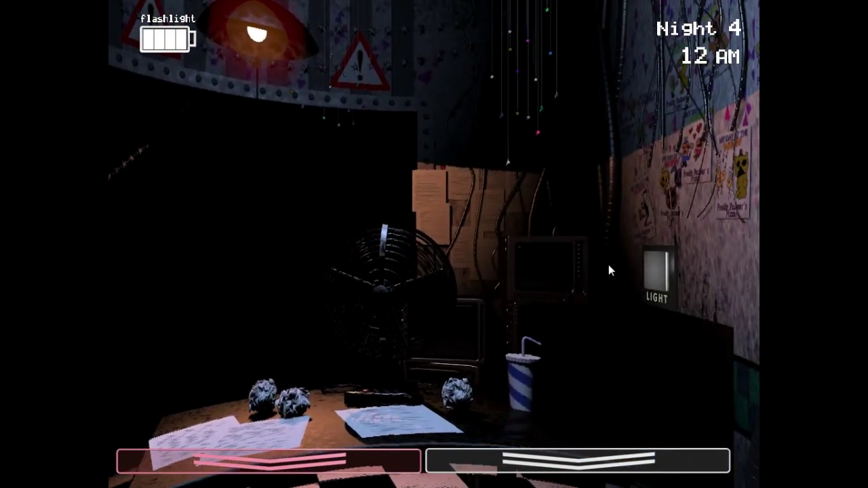
pyautogui.click(656, 270)
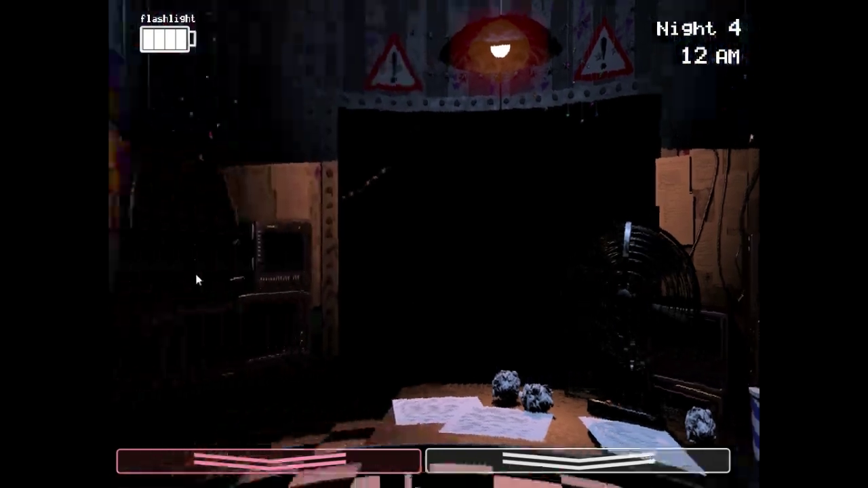
pyautogui.click(211, 272)
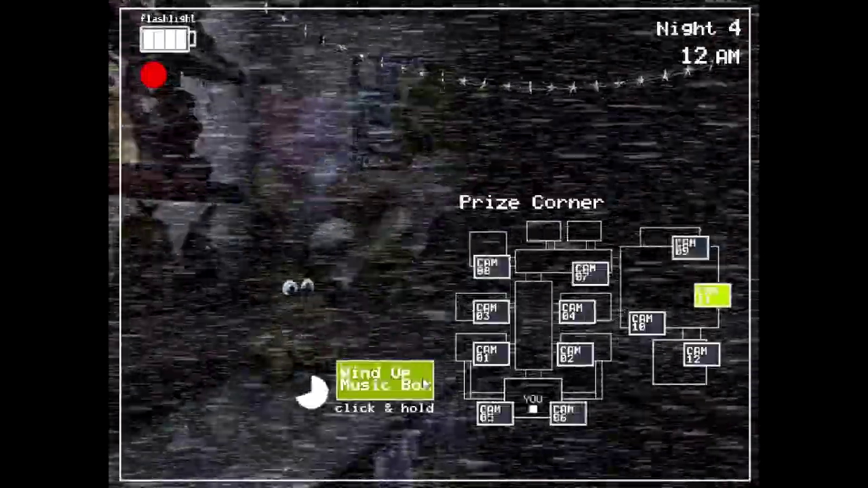
pyautogui.moveTo(426, 384); pyautogui.dragTo(429, 406)
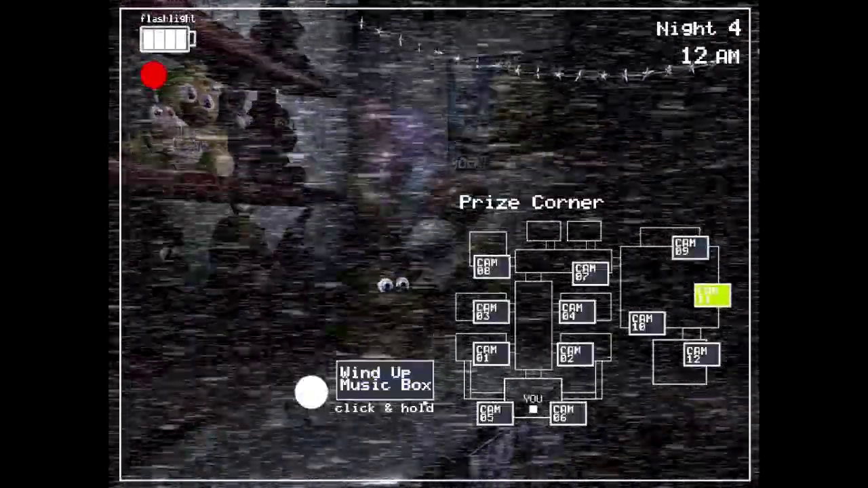
# Step: Check the Show Stage, Kid's Cove and Game Area cameras, then wind at Prize Corner
pyautogui.click(690, 248)
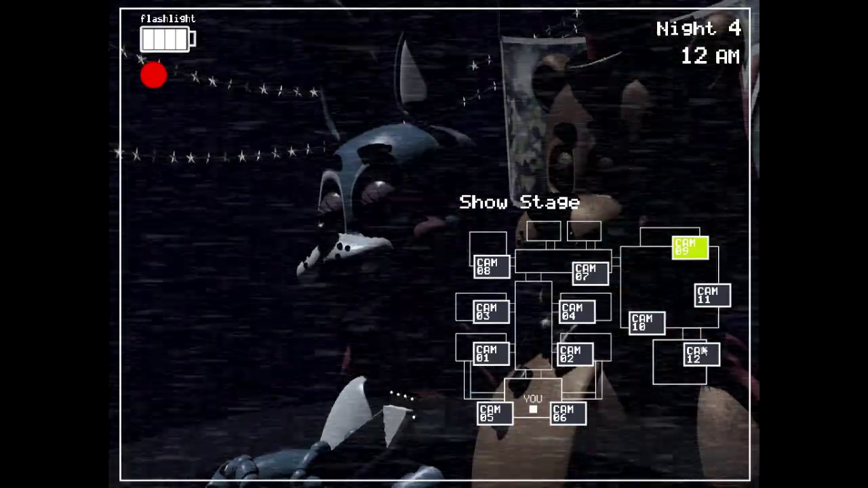
pyautogui.click(703, 353)
pyautogui.click(647, 323)
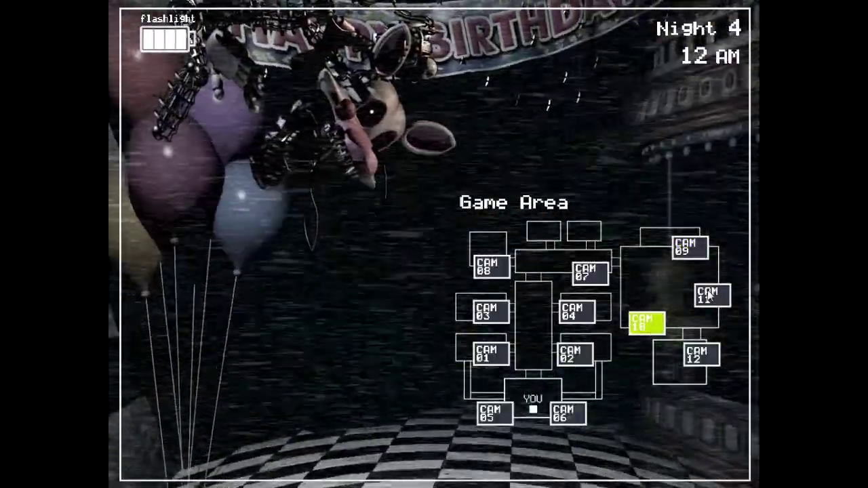
pyautogui.click(709, 296)
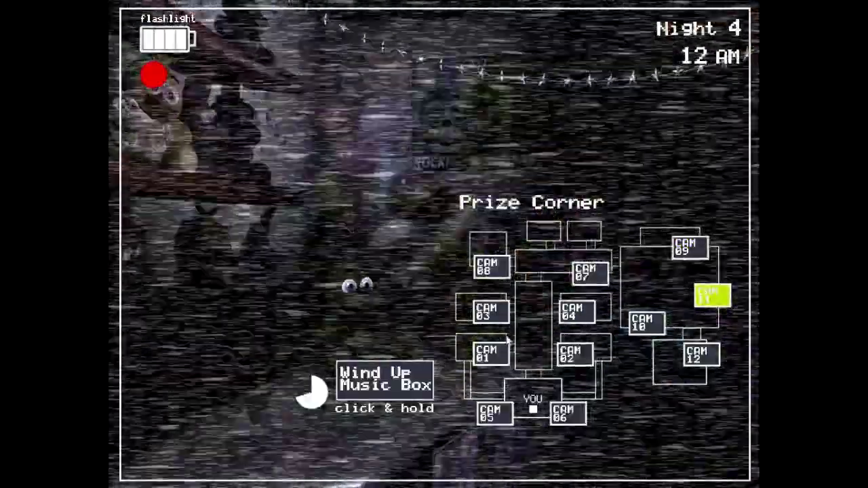
pyautogui.click(417, 381)
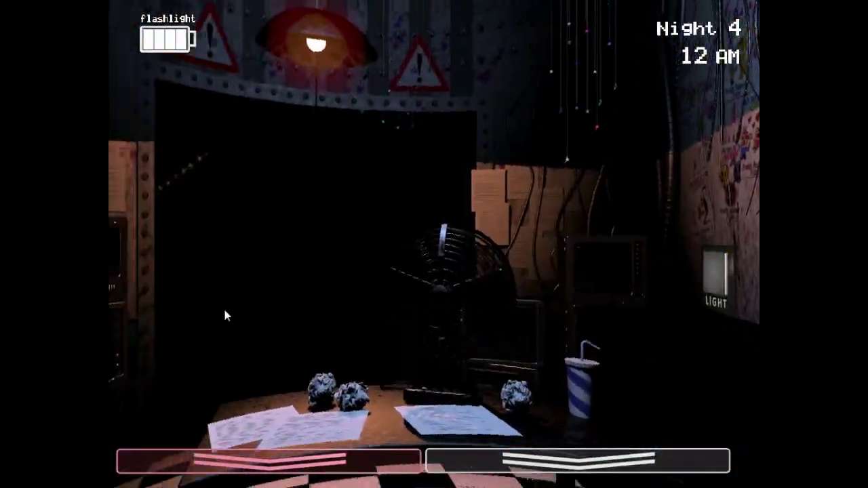
# Step: Light the left and right vents, flash Foxy in the hallway, and wind most of the way
pyautogui.click(215, 261)
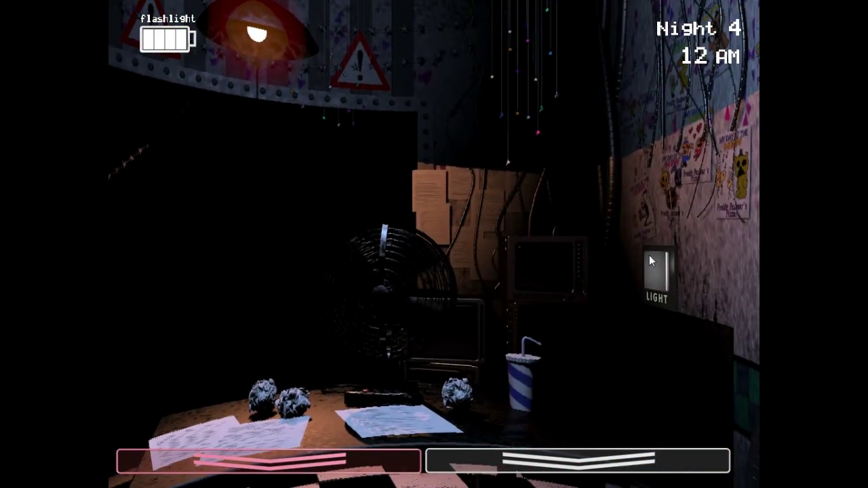
pyautogui.click(650, 258)
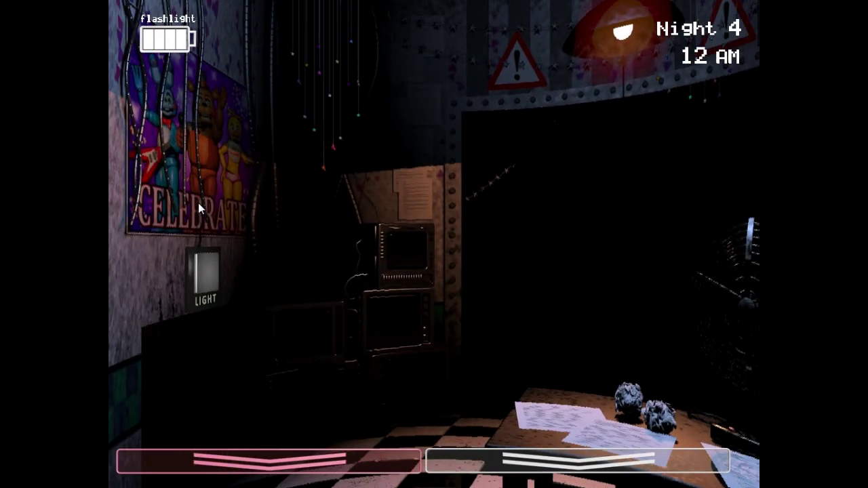
pyautogui.click(207, 257)
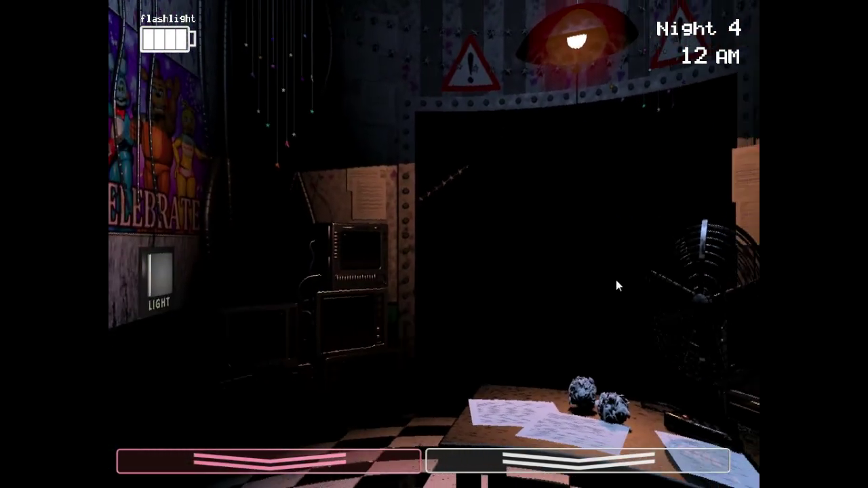
pyautogui.press('ctrl')
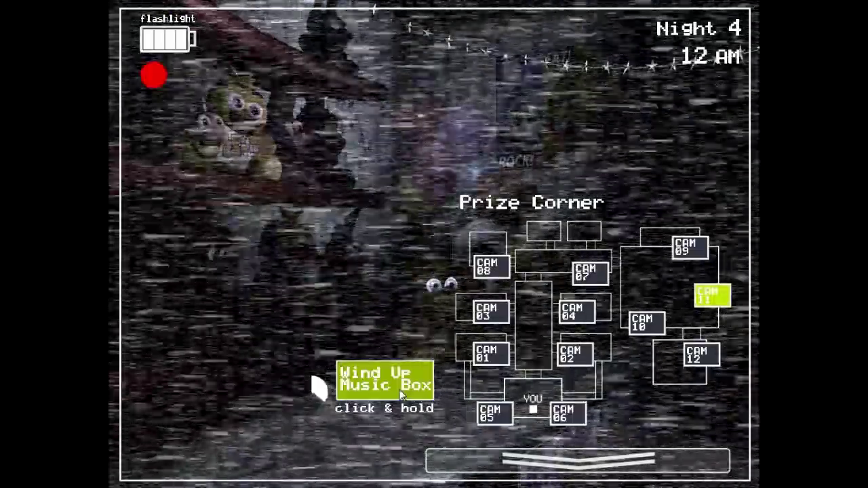
pyautogui.moveTo(400, 395); pyautogui.dragTo(400, 395)
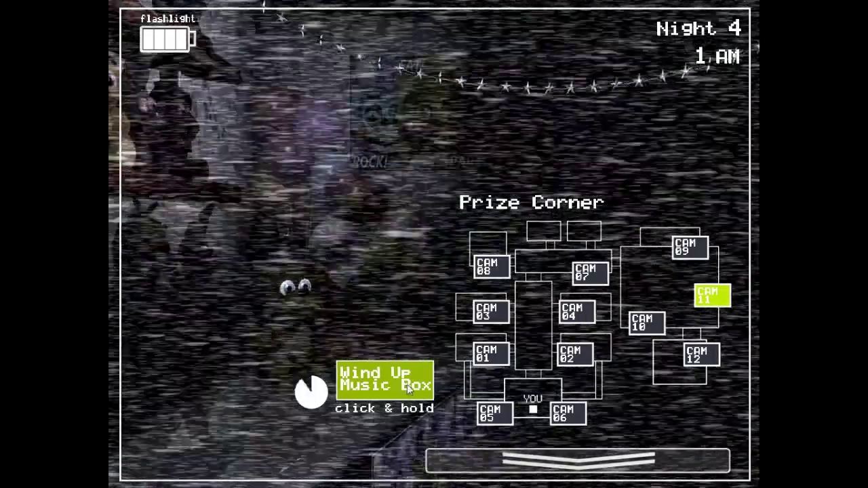
# Step: Wind the music box full, check the Right Air Vent and Main Hall cameras, and flash the hallway
pyautogui.moveTo(400, 396); pyautogui.dragTo(407, 384)
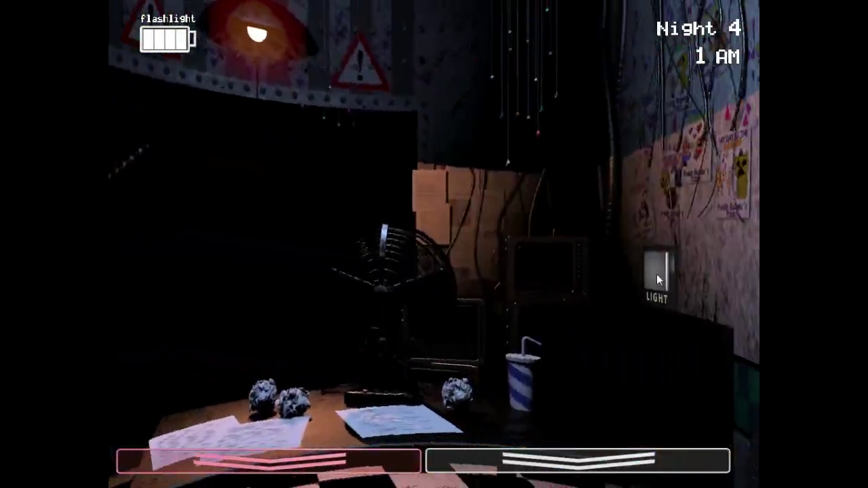
pyautogui.press('ctrl')
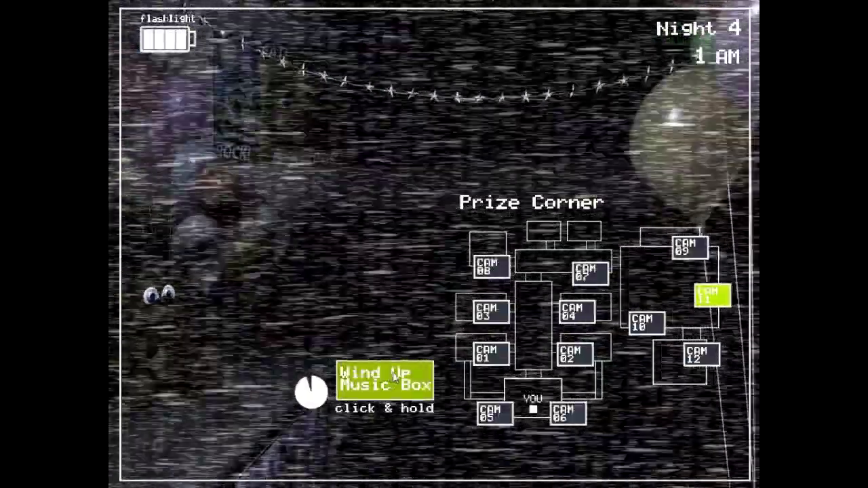
pyautogui.moveTo(389, 376); pyautogui.dragTo(508, 409)
pyautogui.click(569, 410)
pyautogui.press('ctrl')
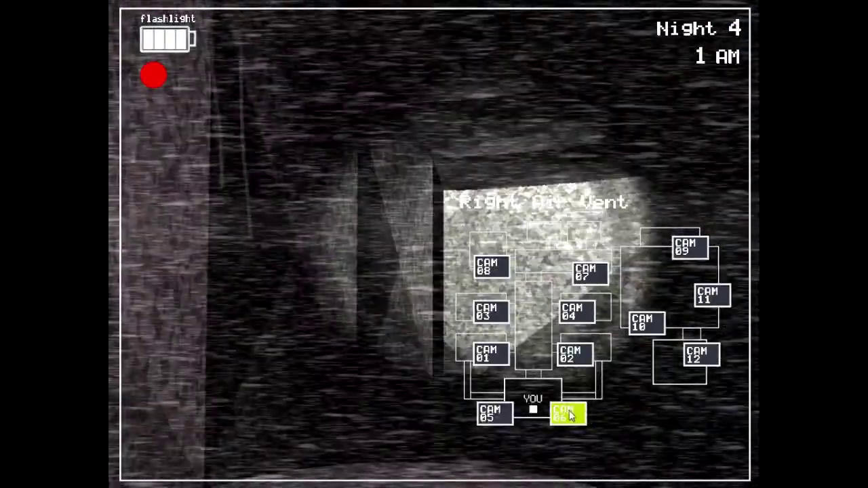
pyautogui.click(594, 273)
pyautogui.press('ctrl')
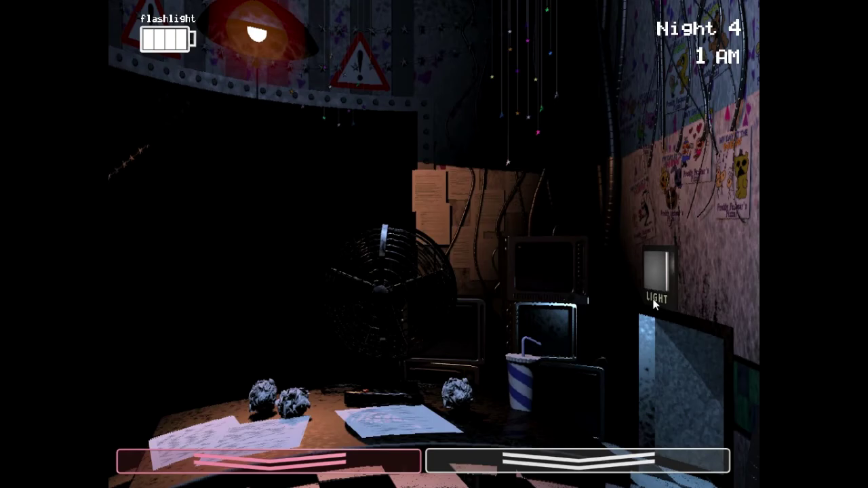
pyautogui.press('ctrl')
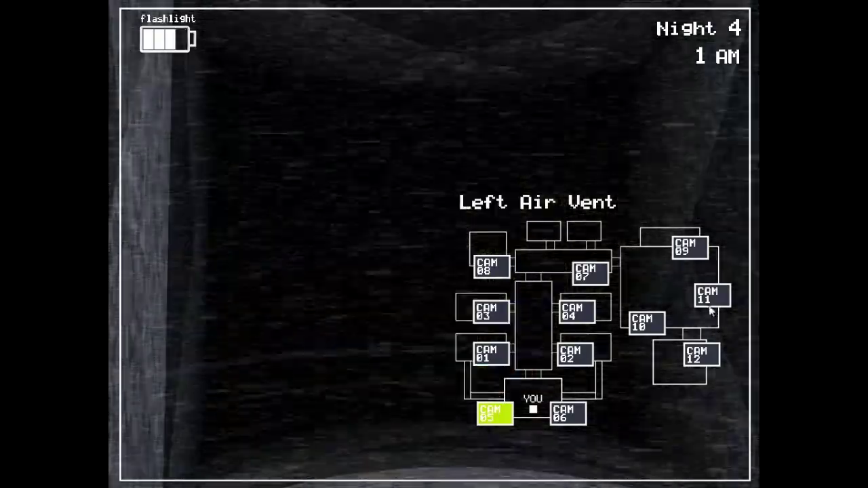
# Step: Rewind the Prize Corner music box nearly full, then repeatedly light the left vent
pyautogui.click(711, 296)
pyautogui.click(391, 384)
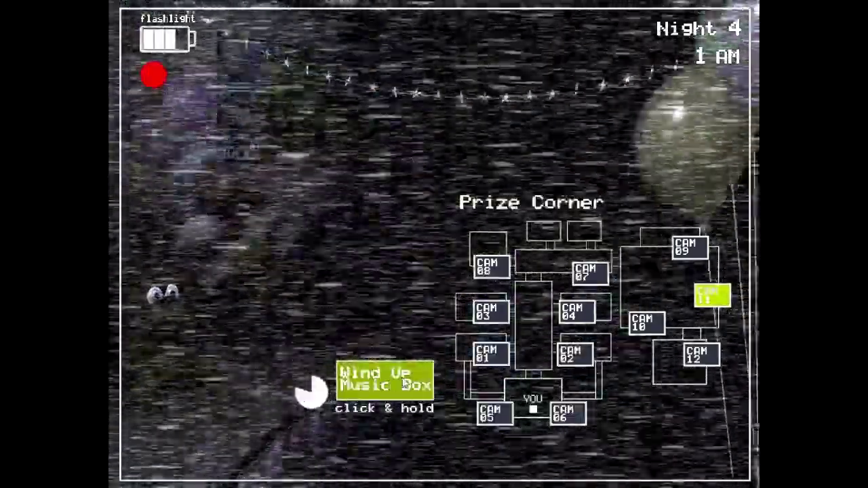
pyautogui.moveTo(391, 384); pyautogui.dragTo(407, 385)
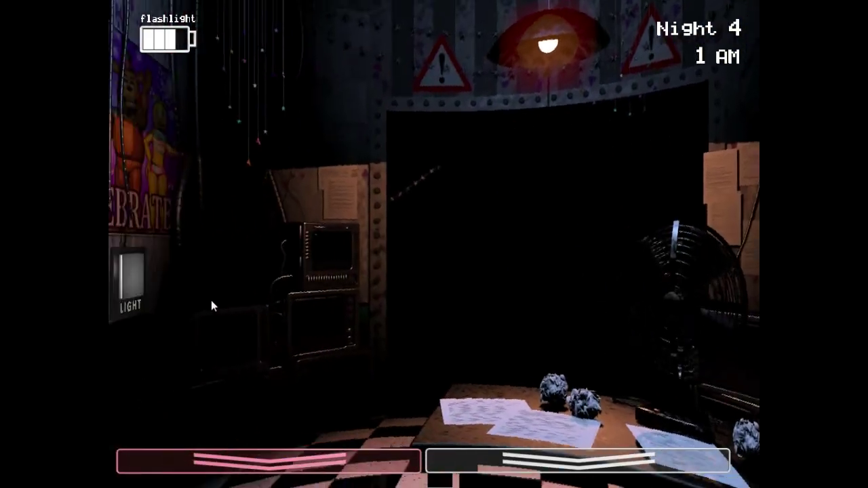
pyautogui.click(223, 279)
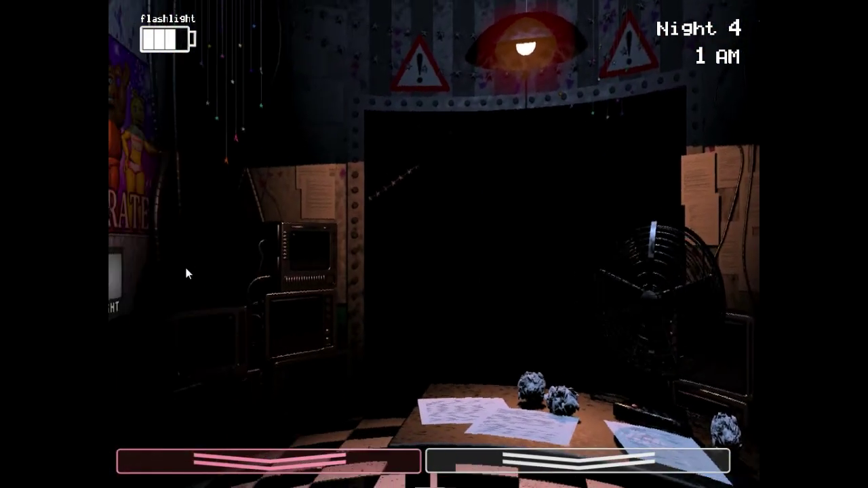
pyautogui.click(205, 269)
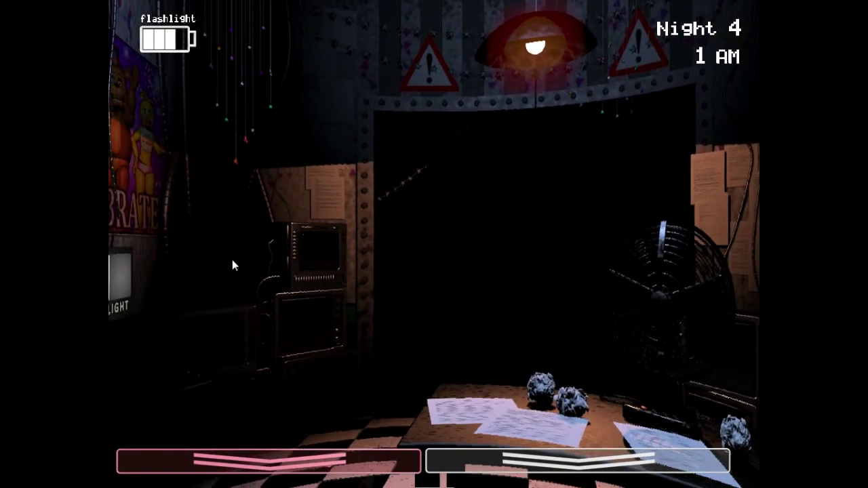
pyautogui.click(205, 275)
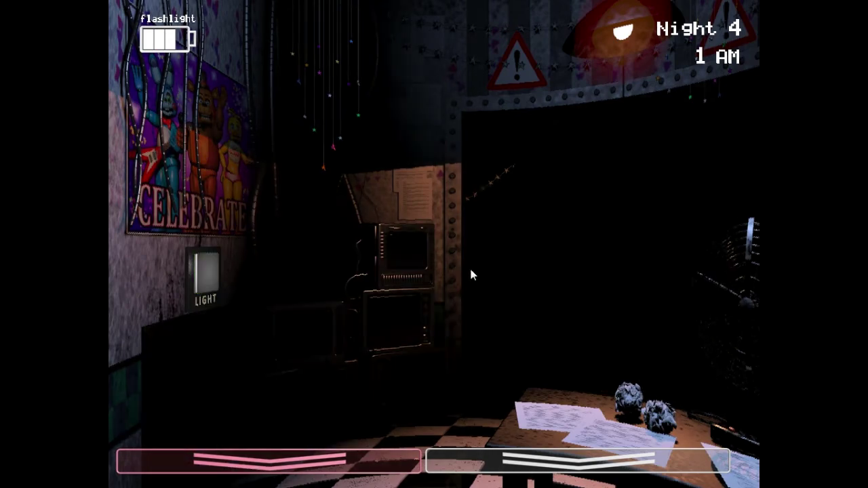
# Step: Flash the hallway and light both air vents
pyautogui.press('ctrl')
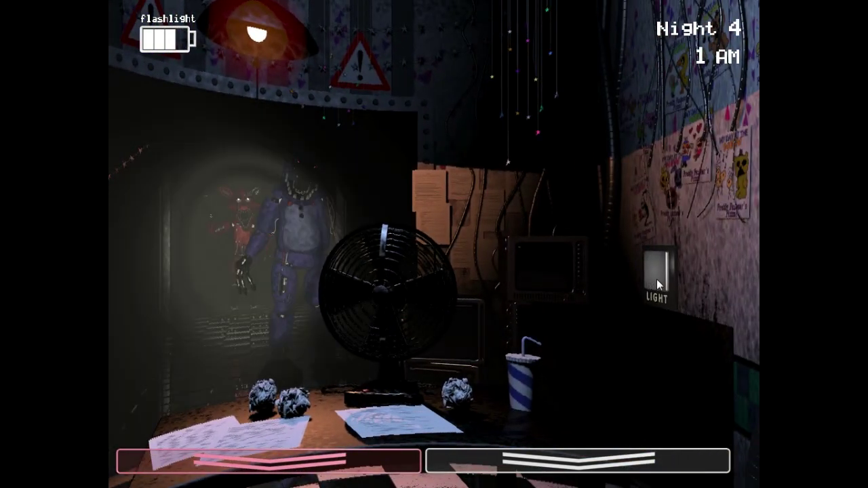
pyautogui.click(657, 279)
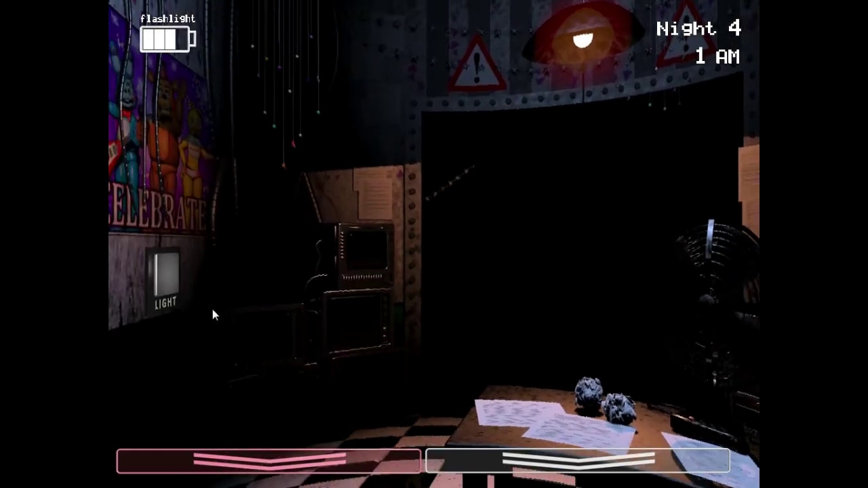
pyautogui.click(221, 281)
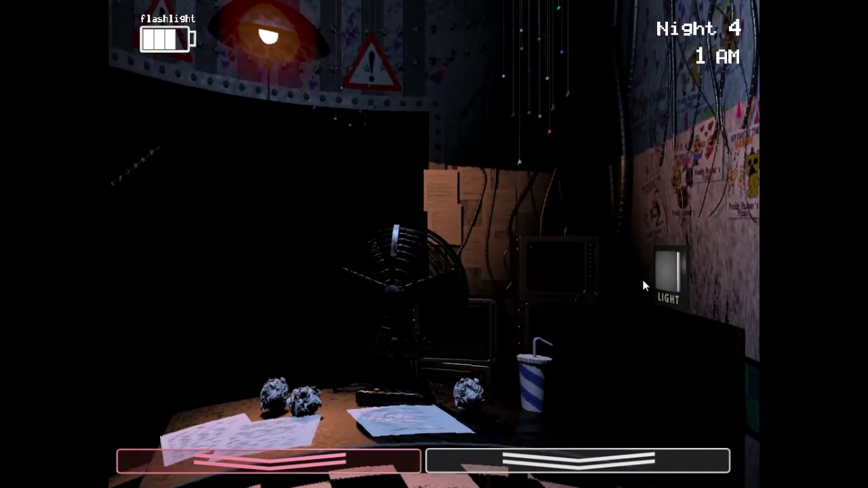
pyautogui.press('ctrl')
pyautogui.press('ctrl')
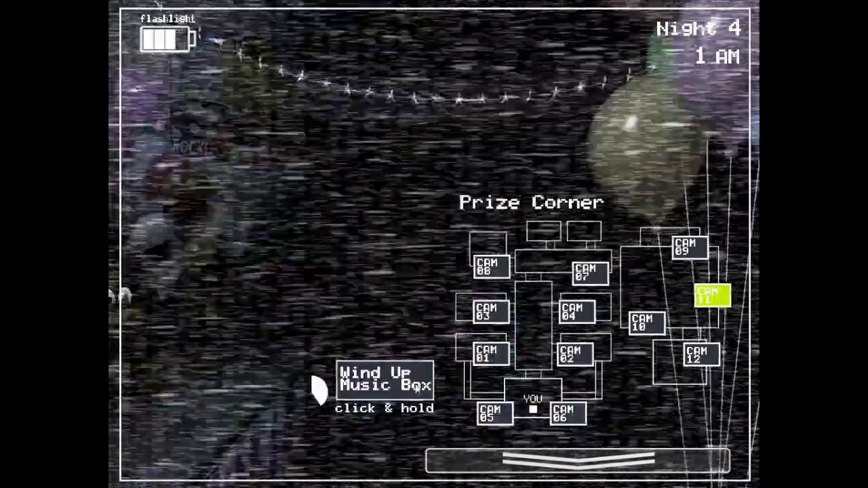
# Step: Wind the Prize Corner music box, then check the left vent and hallway
pyautogui.click(406, 382)
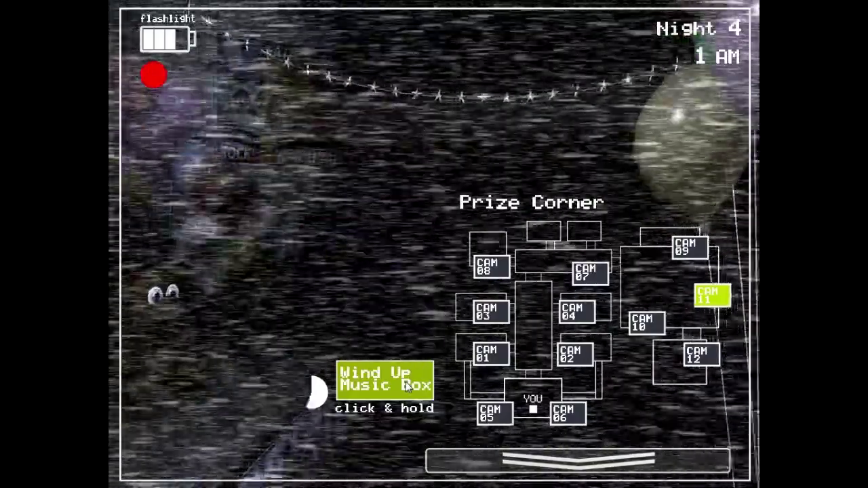
pyautogui.moveTo(405, 382); pyautogui.dragTo(406, 382)
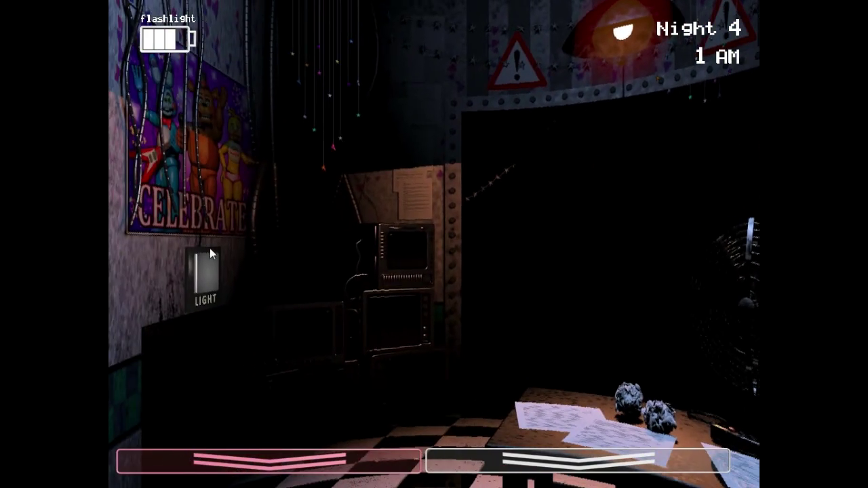
pyautogui.click(210, 271)
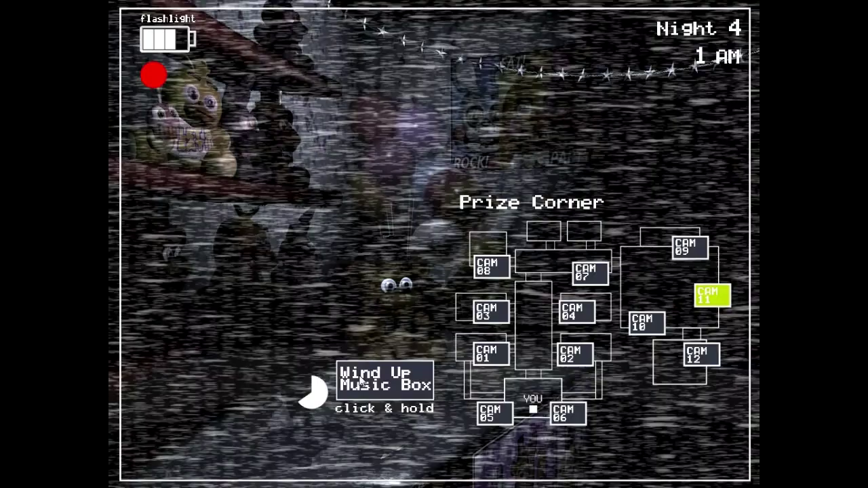
pyautogui.click(384, 379)
pyautogui.press('ctrl')
pyautogui.click(203, 285)
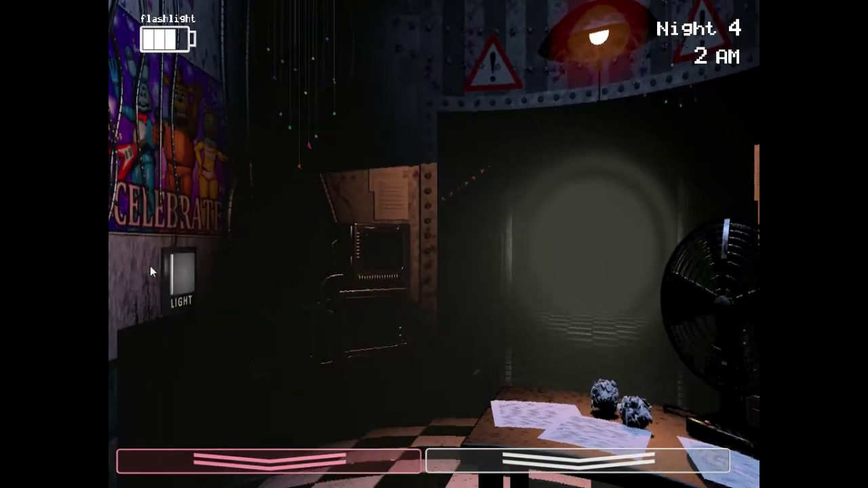
# Step: Flash the hallway and left vent, then wind the Prize Corner music box almost full
pyautogui.click(203, 278)
pyautogui.press('ctrl')
pyautogui.press('ctrl')
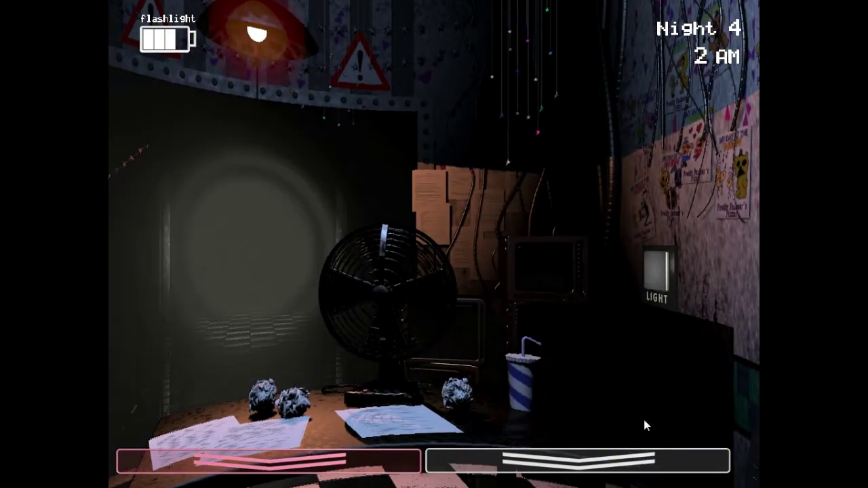
pyautogui.click(495, 411)
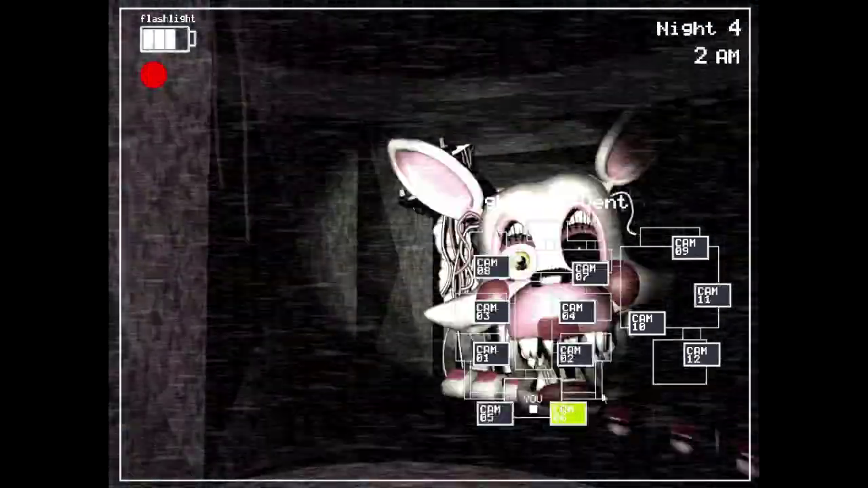
pyautogui.click(712, 296)
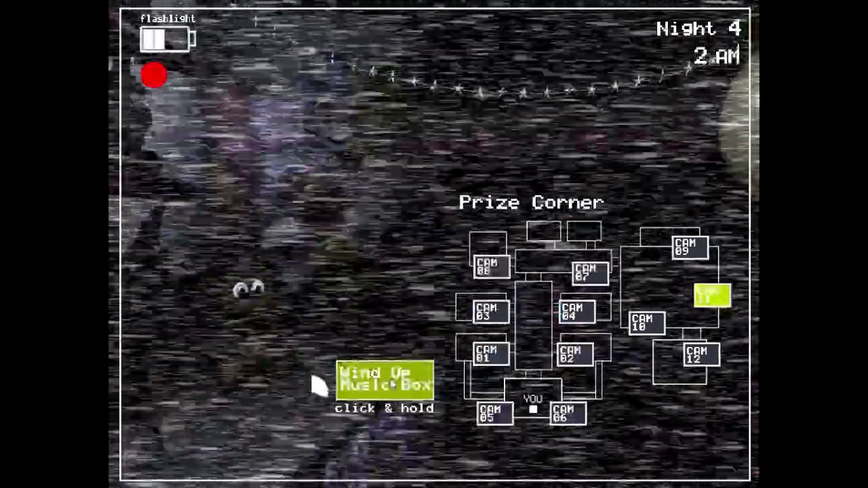
pyautogui.moveTo(392, 385); pyautogui.dragTo(413, 385)
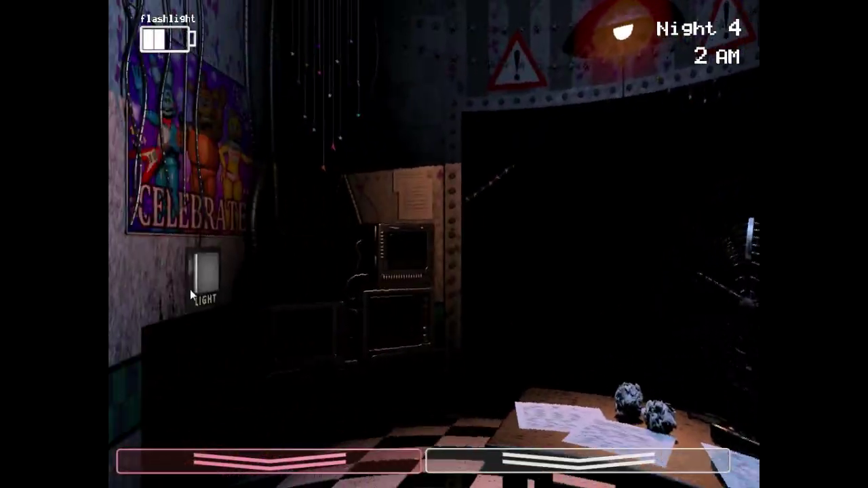
# Step: Check the hallway with the flashlight and light the right and left air vents
pyautogui.press('ctrl')
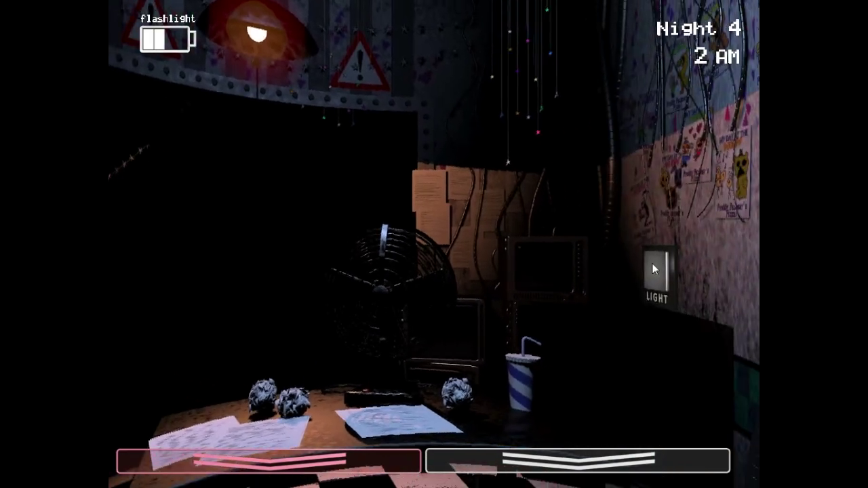
pyautogui.click(653, 265)
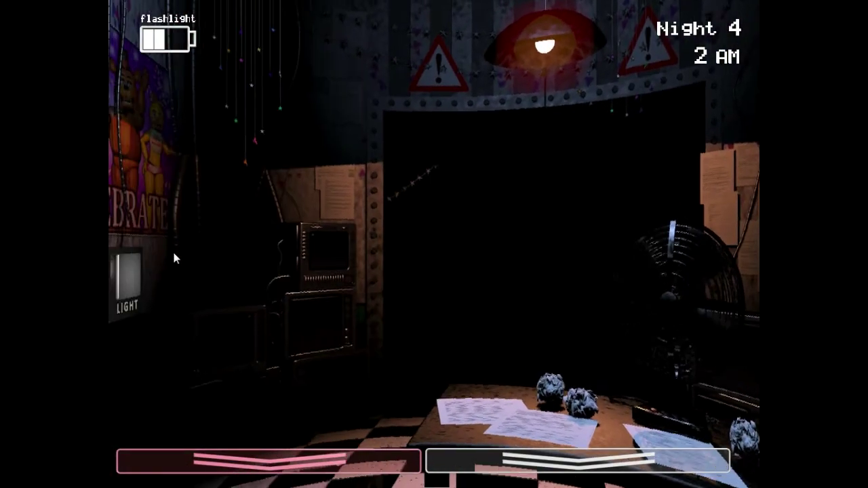
pyautogui.click(203, 275)
pyautogui.press('ctrl')
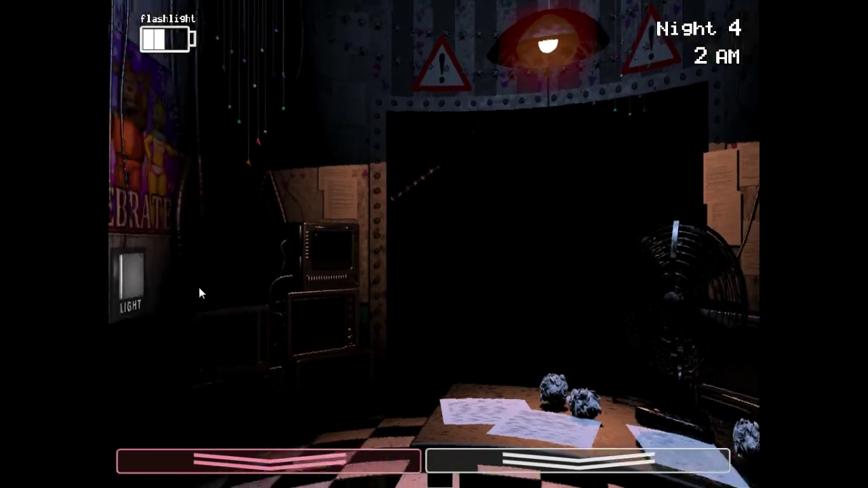
pyautogui.click(208, 284)
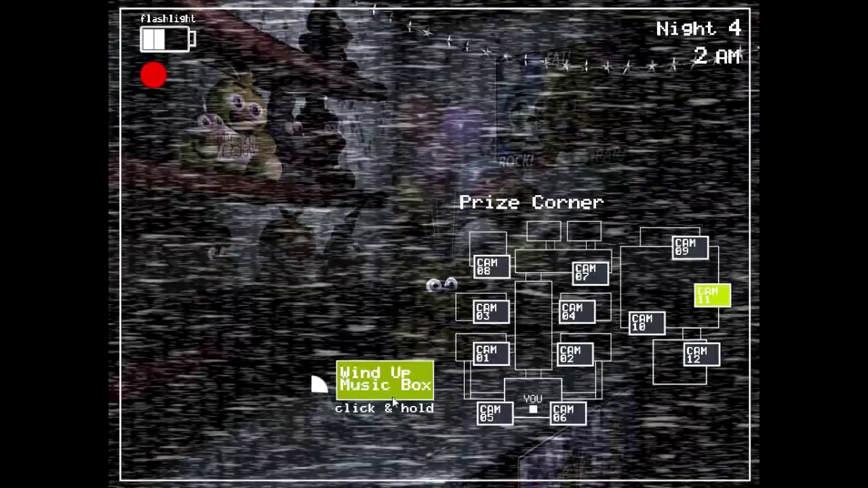
# Step: Wind the music box past half, then check the left vent and hallway
pyautogui.moveTo(392, 396); pyautogui.dragTo(396, 386)
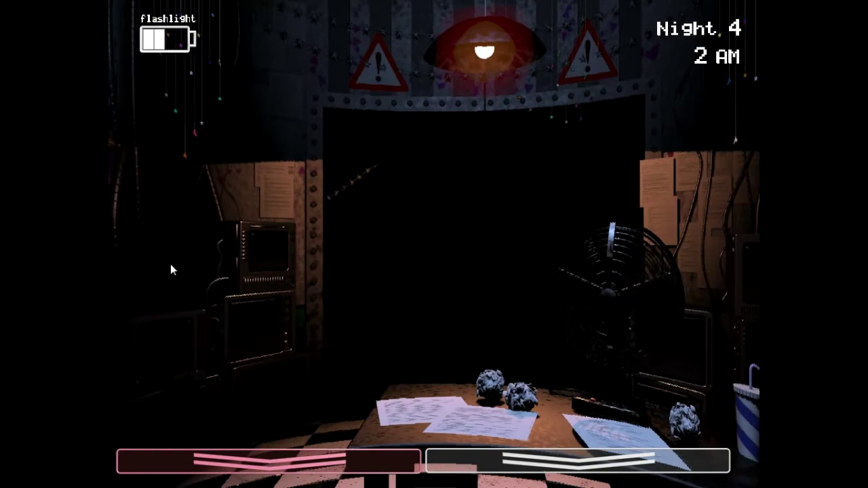
pyautogui.click(199, 269)
pyautogui.press('ctrl')
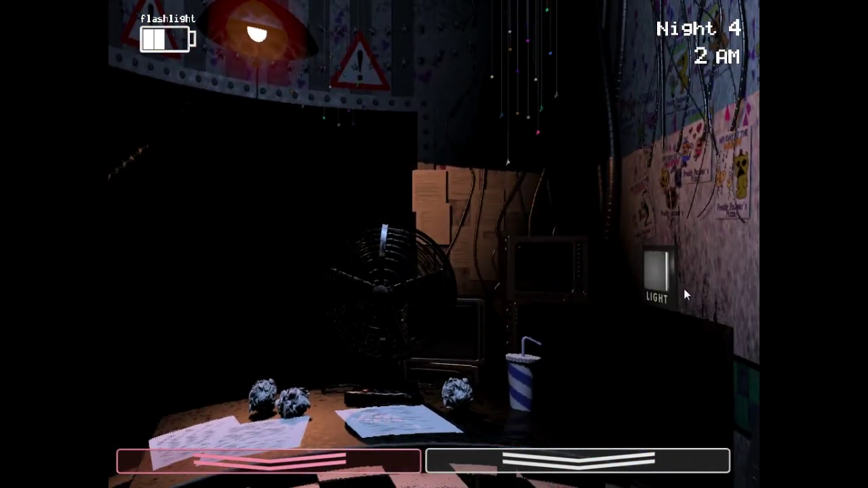
# Step: Flash the hallway and light the left air vent, briefly raising the cameras
pyautogui.press('ctrl')
pyautogui.press('ctrl')
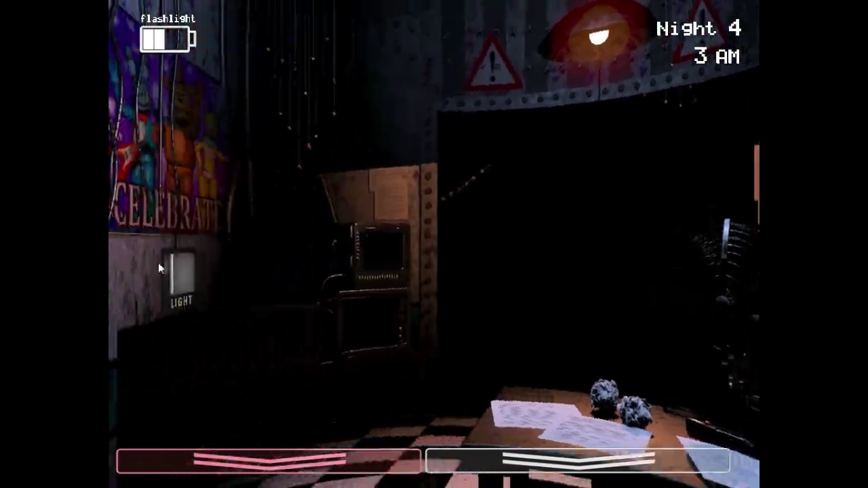
pyautogui.click(203, 266)
pyautogui.press('ctrl')
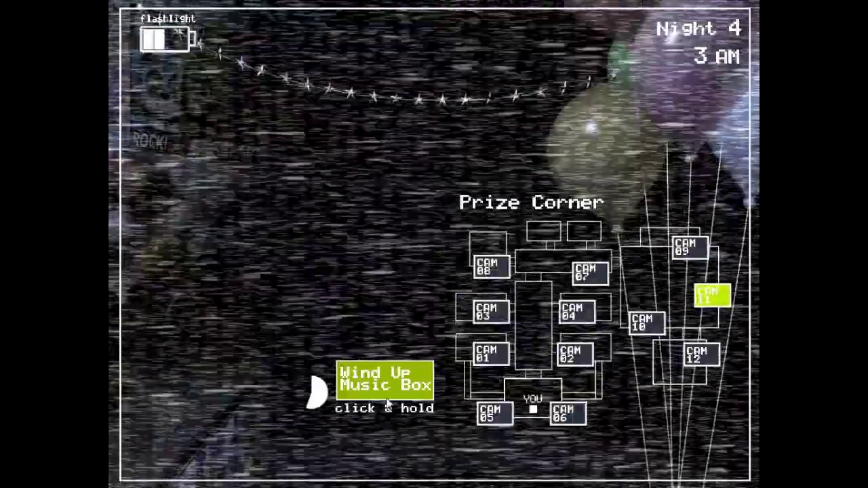
pyautogui.click(390, 396)
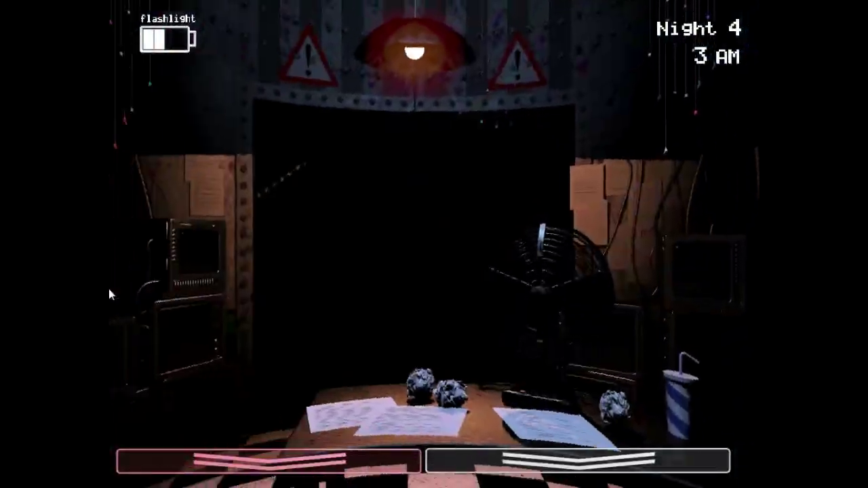
pyautogui.click(203, 272)
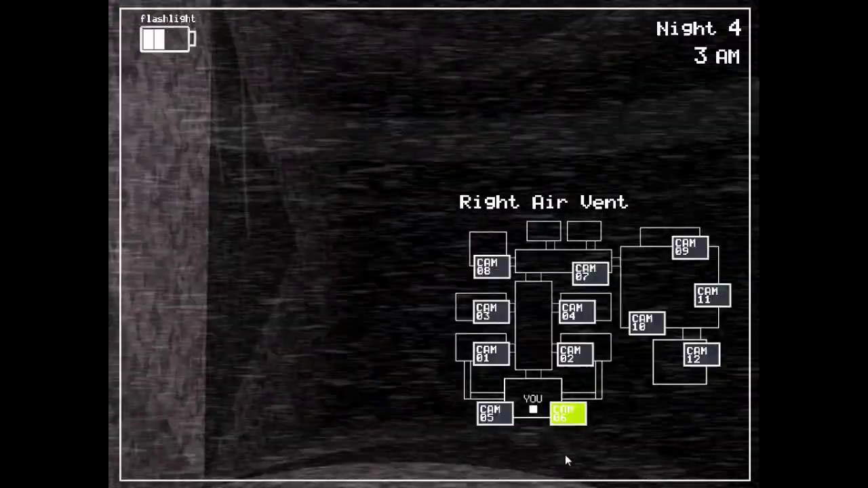
# Step: Flash the hallway, then wind the Prize Corner music box almost full
pyautogui.press('ctrl')
pyautogui.click(496, 414)
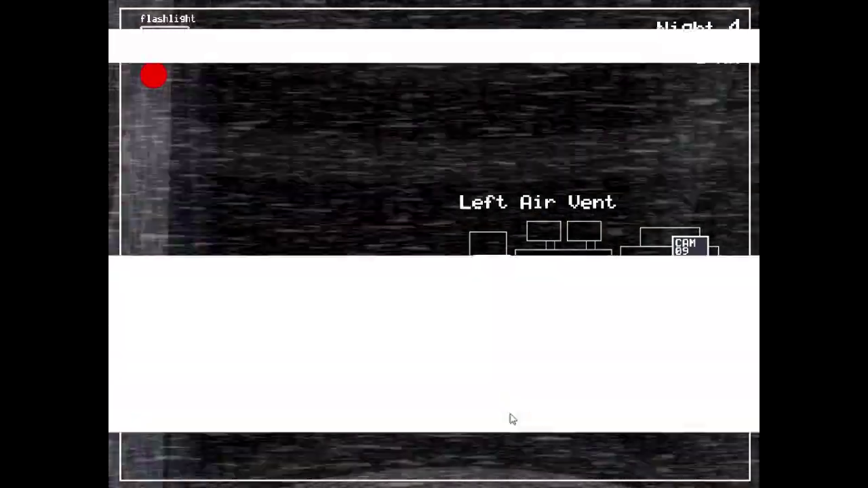
pyautogui.click(713, 296)
pyautogui.moveTo(380, 383); pyautogui.dragTo(415, 388)
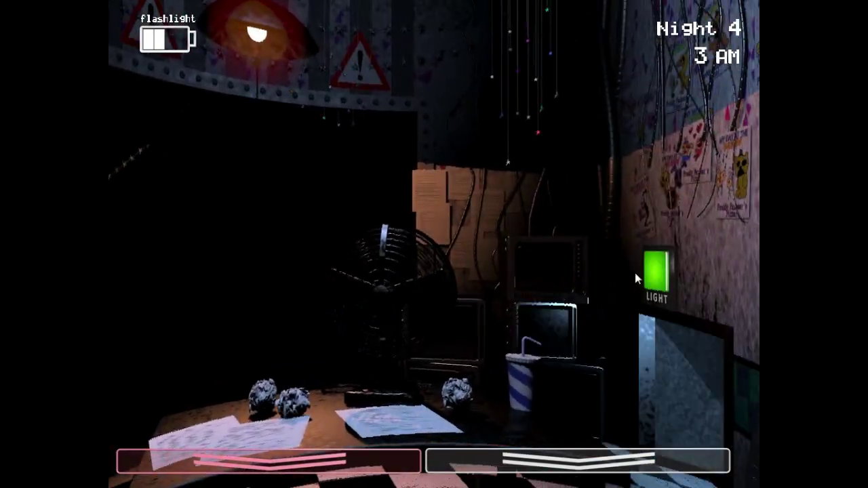
# Step: Wind the music box to three-quarters between hallway flashlight checks
pyautogui.press('ctrl')
pyautogui.press('ctrl')
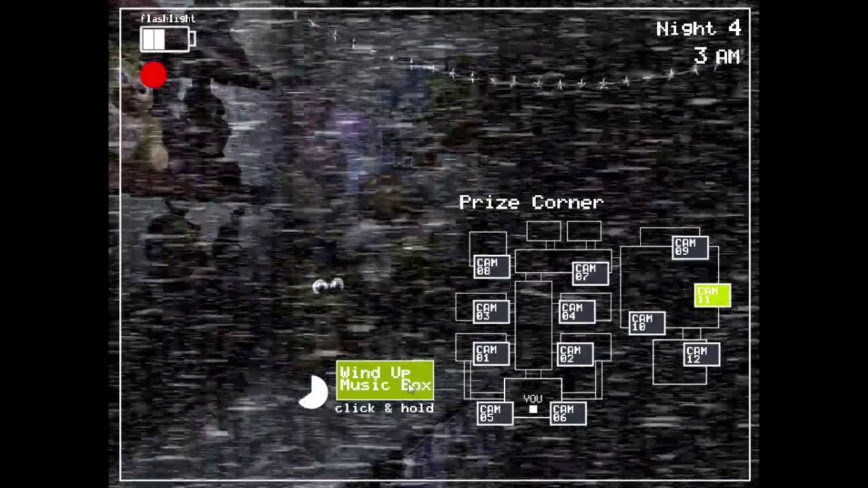
pyautogui.moveTo(409, 386); pyautogui.dragTo(409, 386)
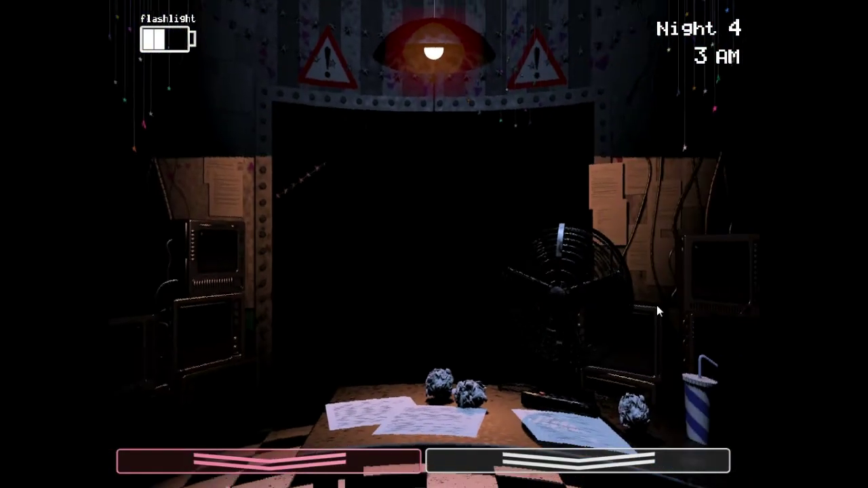
pyautogui.press('ctrl')
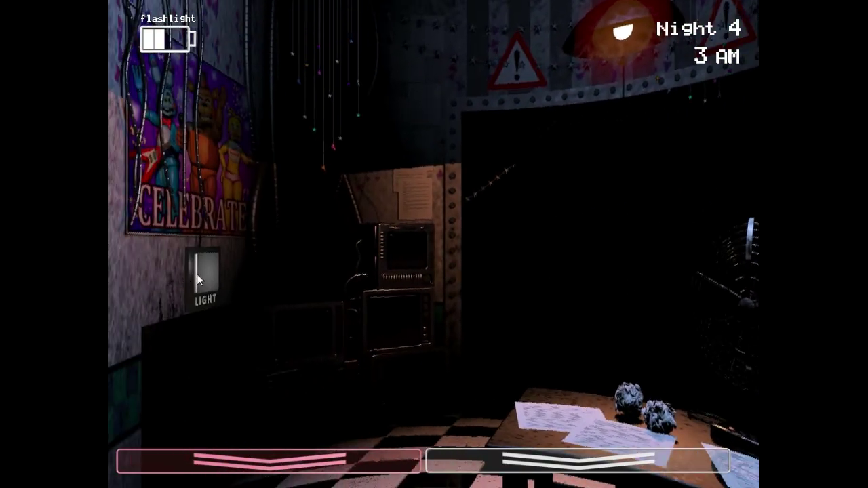
pyautogui.press('ctrl')
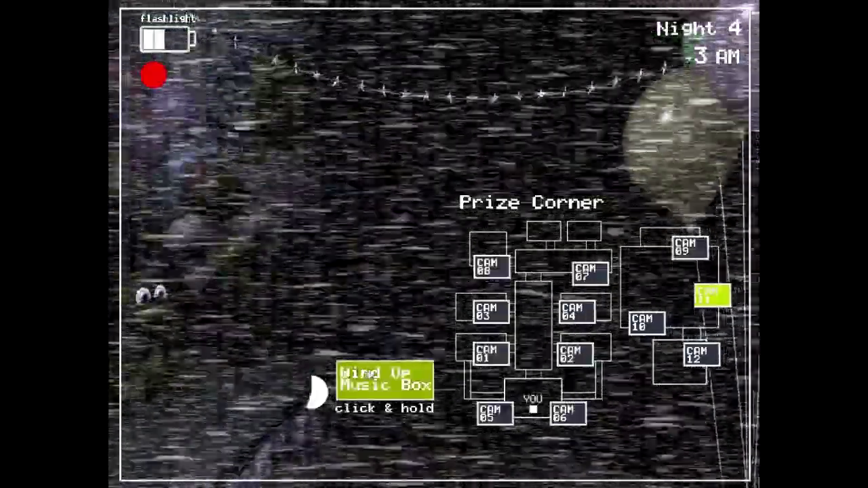
# Step: Wind the music box nearly full and flash Foxy and Withered Bonnie in the hallway
pyautogui.moveTo(385, 378); pyautogui.dragTo(385, 378)
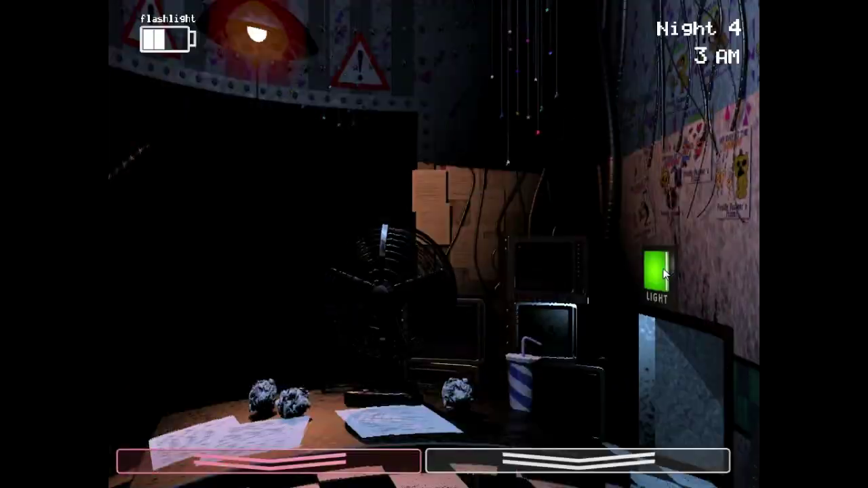
pyautogui.press('ctrl')
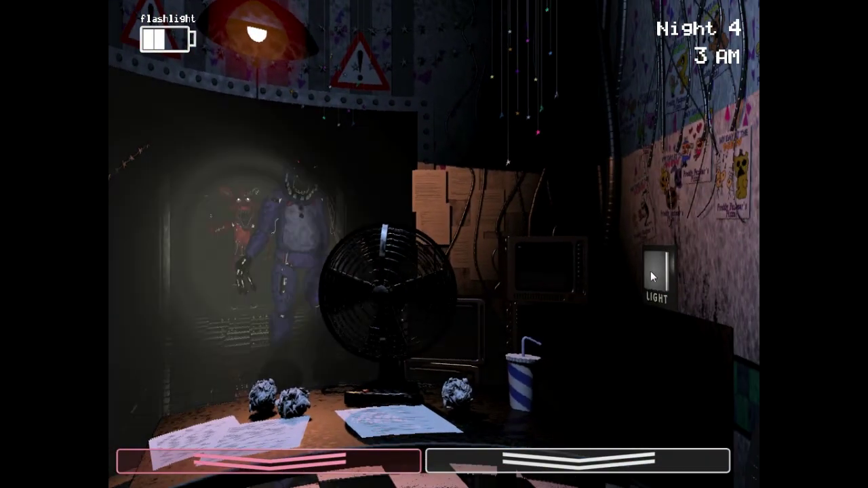
pyautogui.press('ctrl')
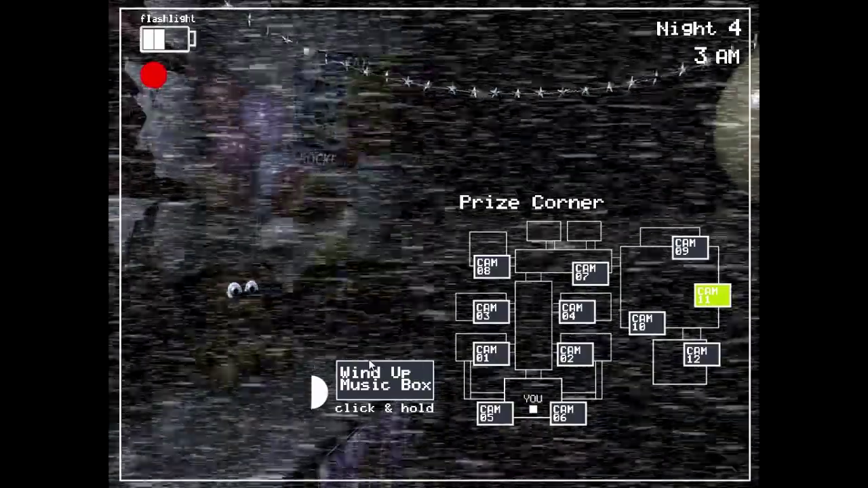
# Step: Wind the music box again, light the right vent, and flash Bonnie in the hallway
pyautogui.moveTo(369, 366); pyautogui.dragTo(378, 376)
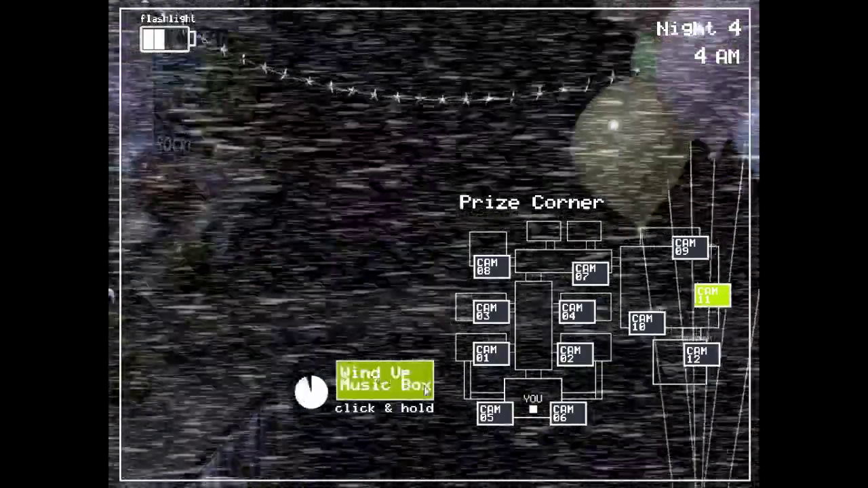
pyautogui.moveTo(378, 376); pyautogui.dragTo(436, 367)
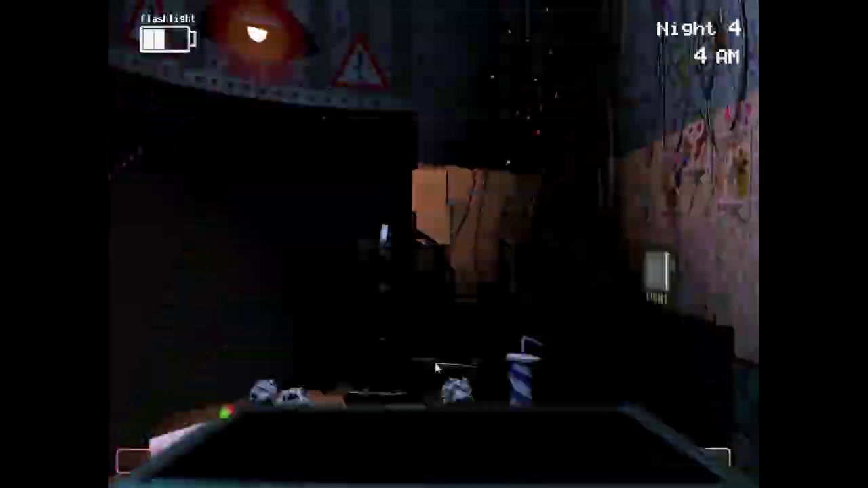
pyautogui.press('ctrl')
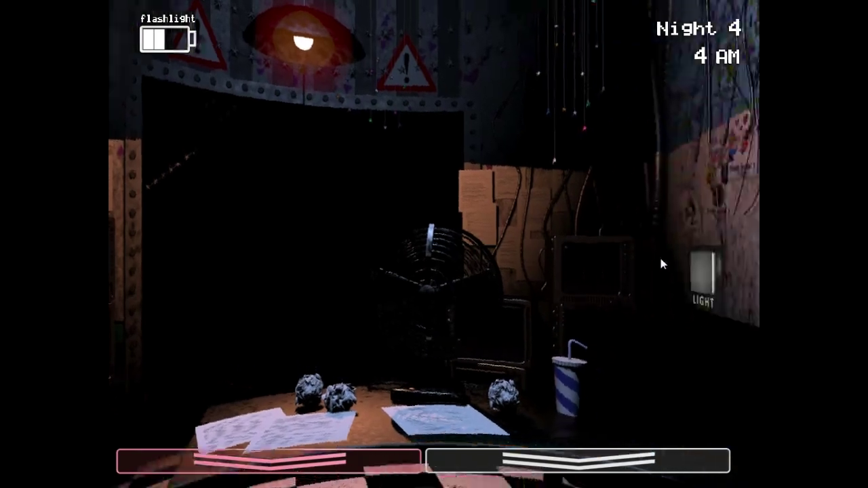
pyautogui.click(656, 261)
pyautogui.press('ctrl')
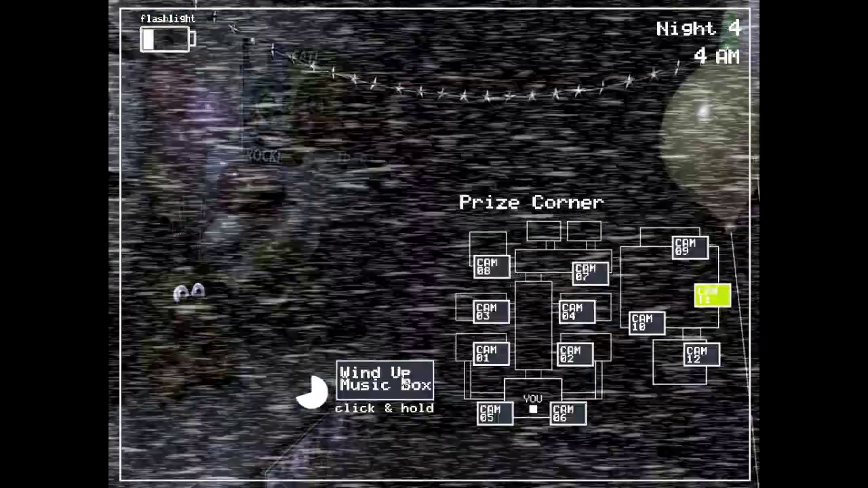
pyautogui.moveTo(417, 384); pyautogui.dragTo(426, 386)
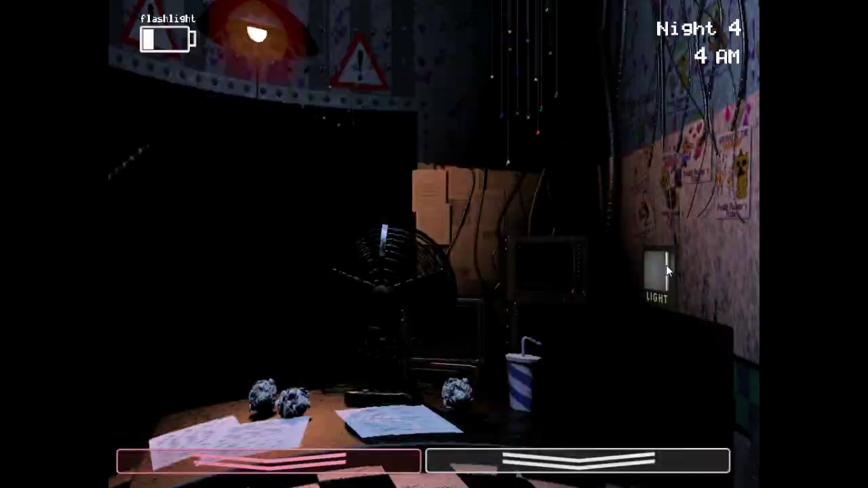
pyautogui.press('ctrl')
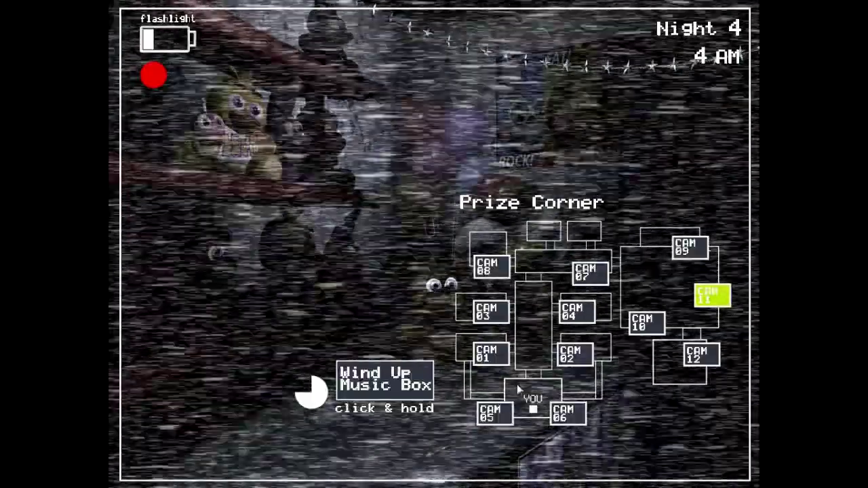
# Step: Check CAM 05, 06 and 11, then flash the hallway and light both vents
pyautogui.click(495, 413)
pyautogui.click(569, 414)
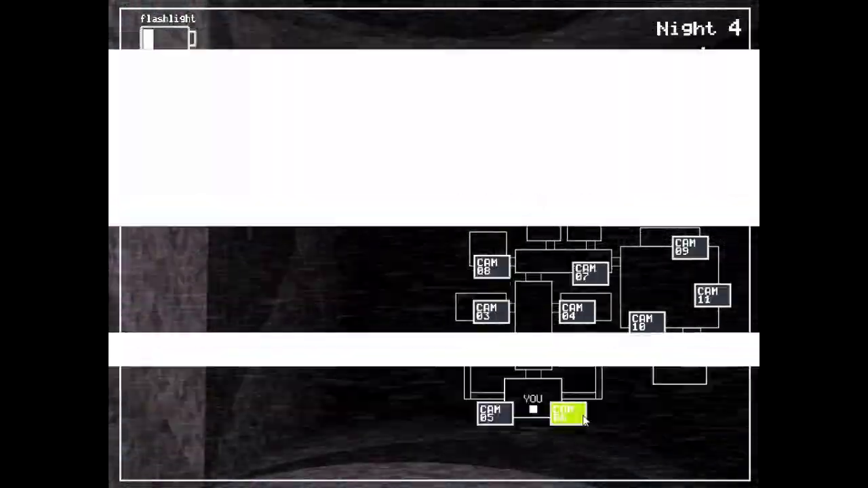
pyautogui.click(712, 293)
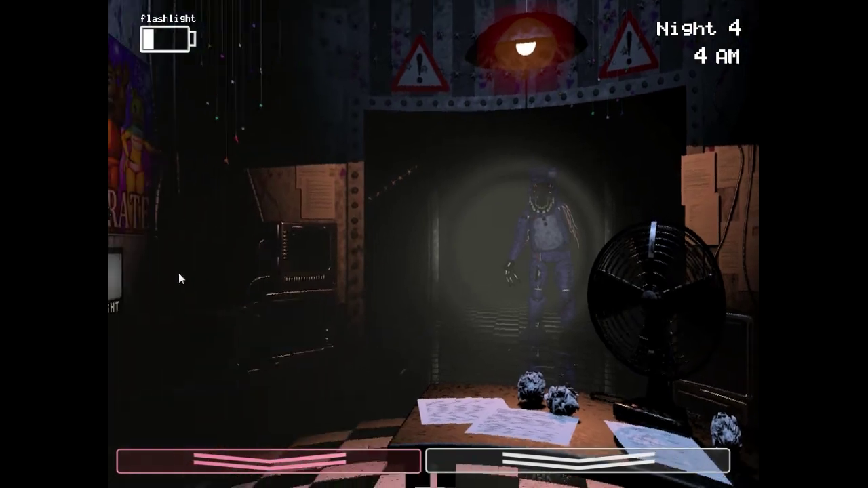
pyautogui.click(200, 269)
pyautogui.press('ctrl')
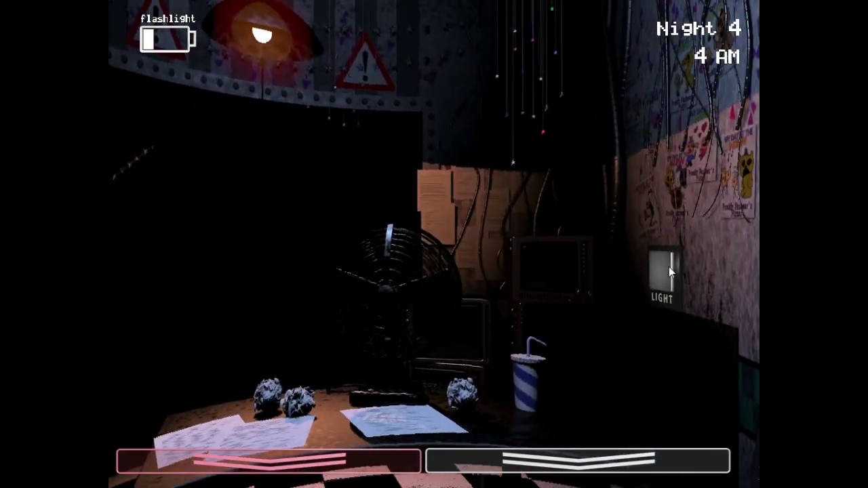
pyautogui.press('ctrl')
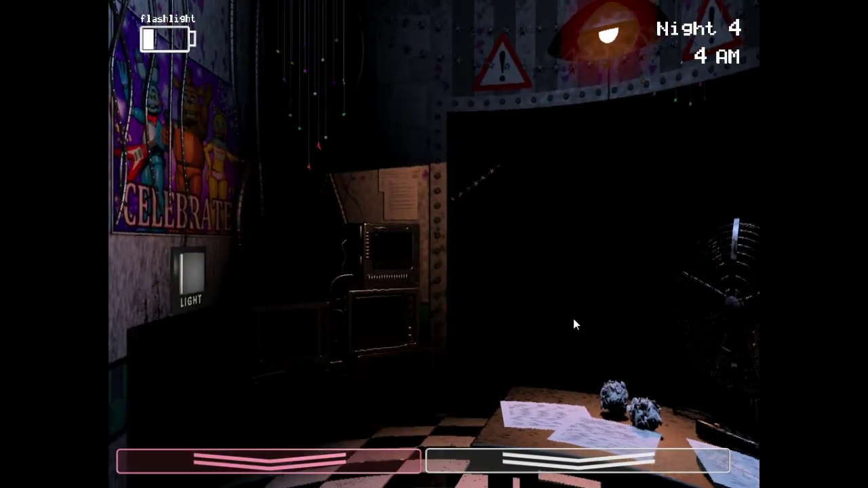
pyautogui.press('ctrl')
pyautogui.click(657, 271)
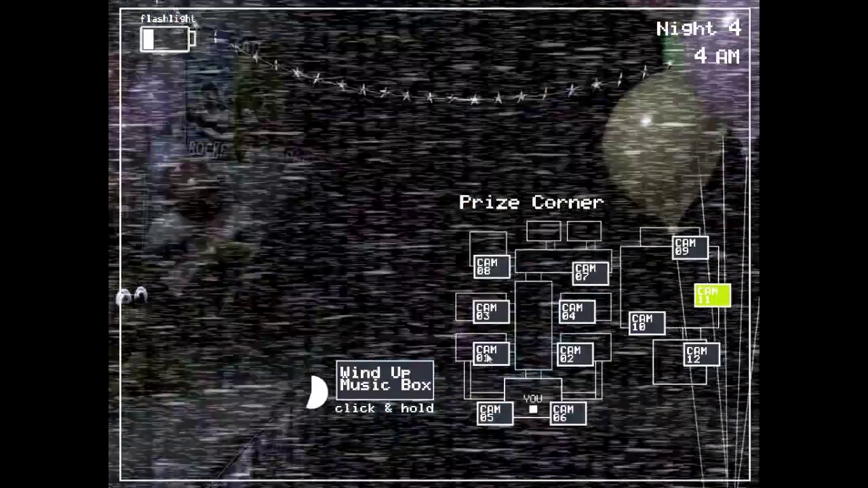
# Step: Cycle through Party Rooms 1 and 2, both air vent cameras and Prize Corner
pyautogui.click(492, 354)
pyautogui.click(563, 361)
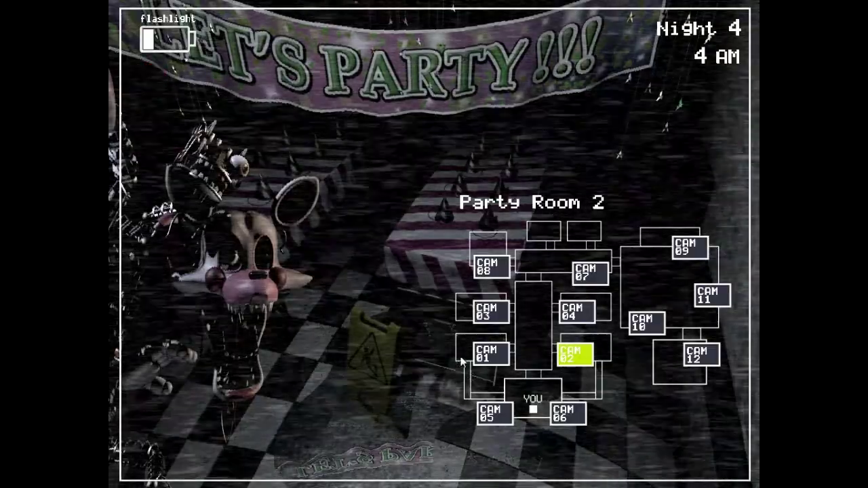
pyautogui.click(490, 355)
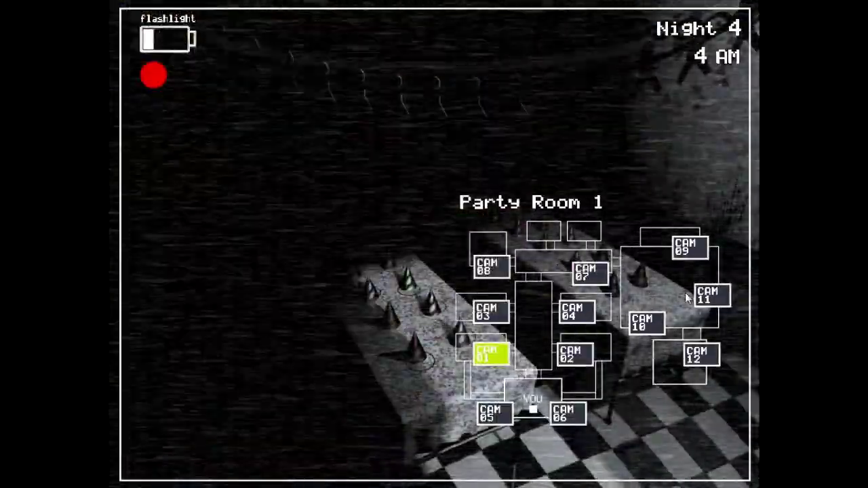
pyautogui.click(713, 296)
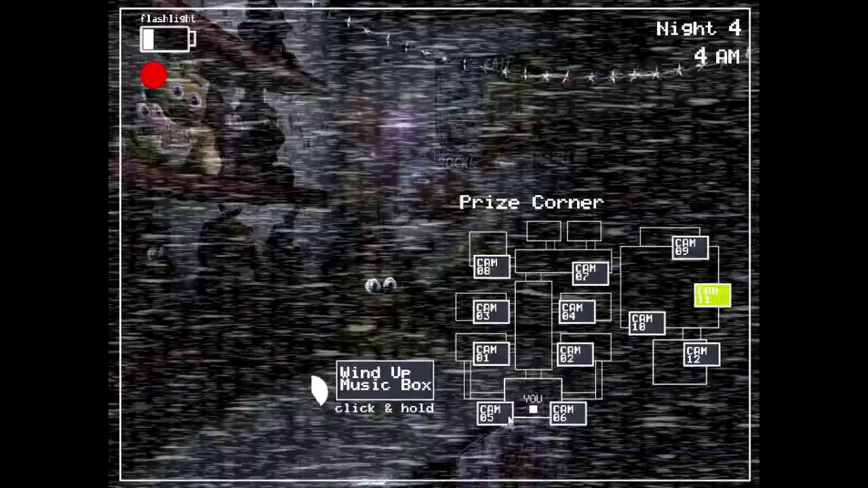
pyautogui.click(495, 414)
pyautogui.click(563, 415)
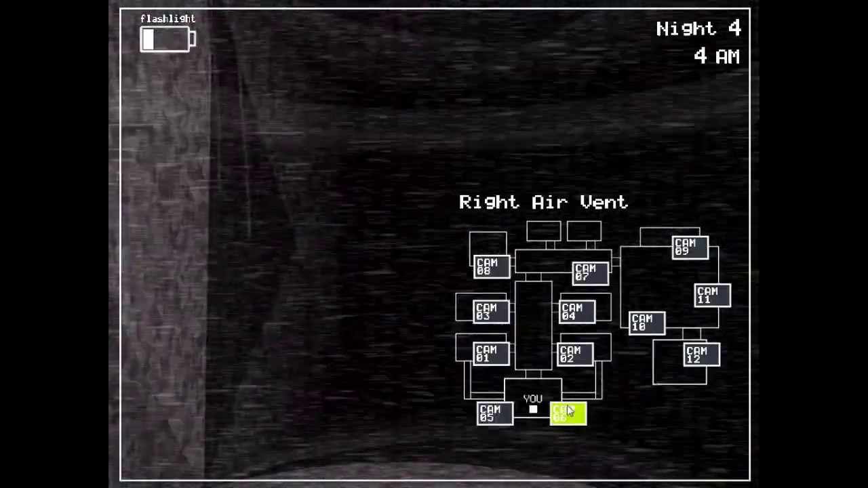
pyautogui.click(726, 299)
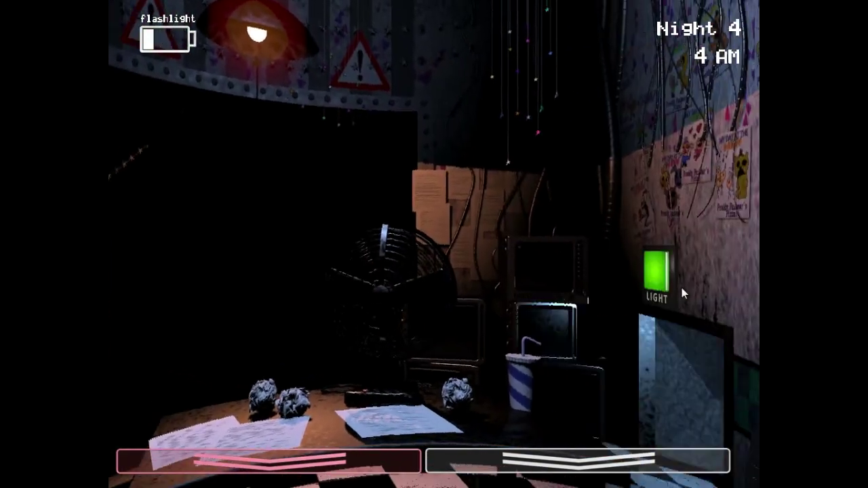
pyautogui.click(196, 264)
pyautogui.press('ctrl')
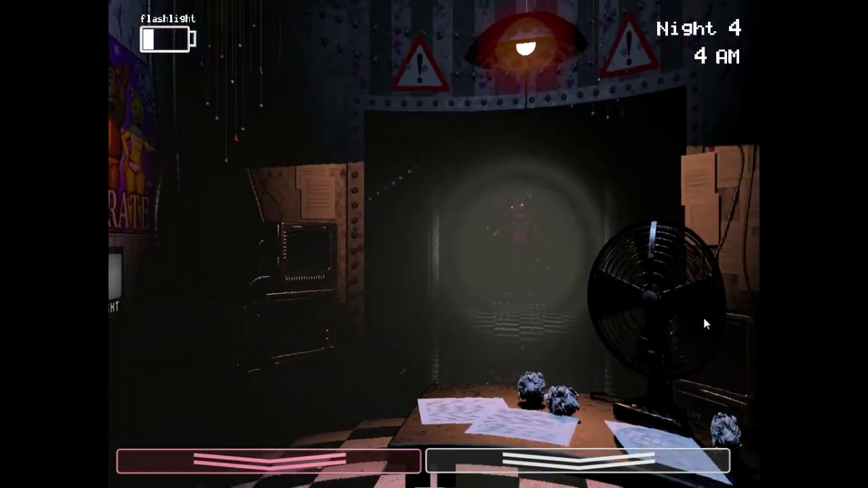
pyautogui.press('ctrl')
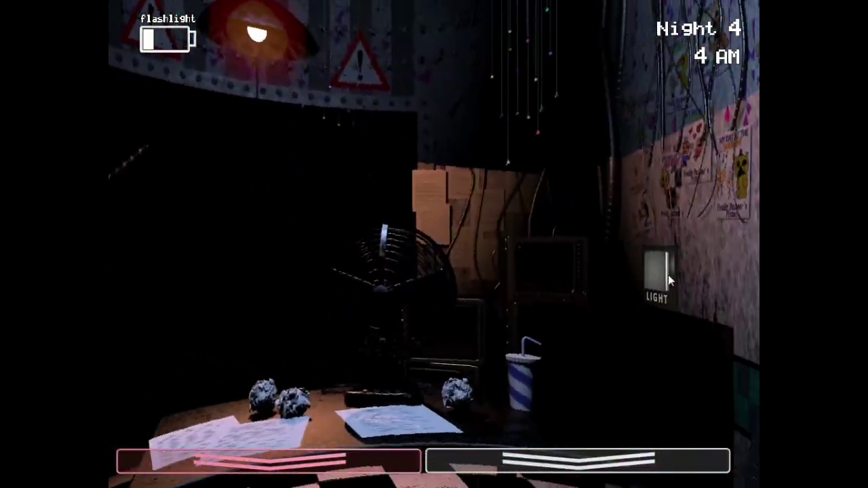
pyautogui.press('ctrl')
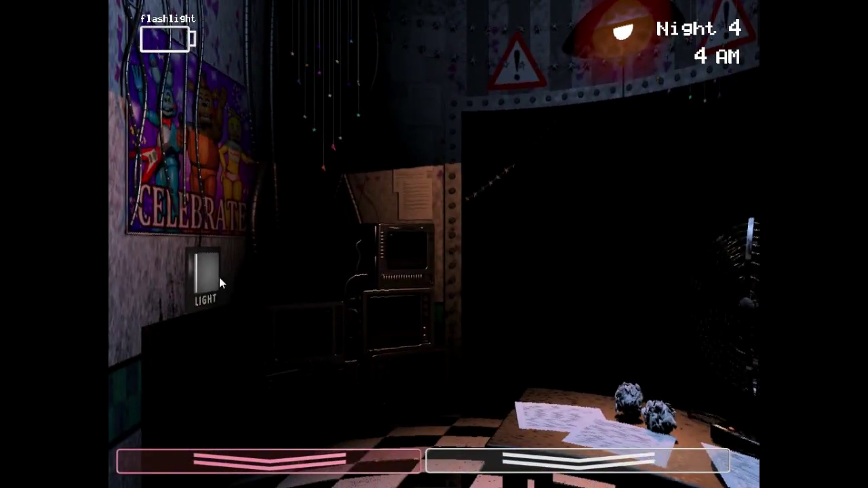
pyautogui.click(219, 278)
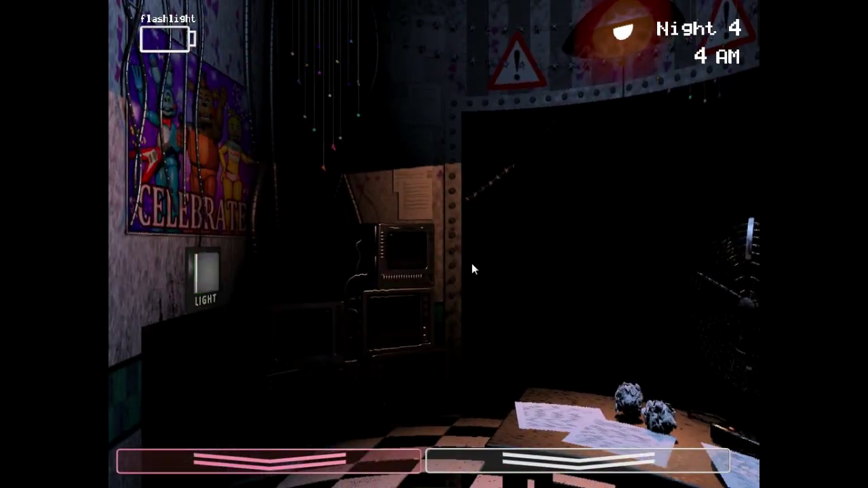
pyautogui.click(658, 270)
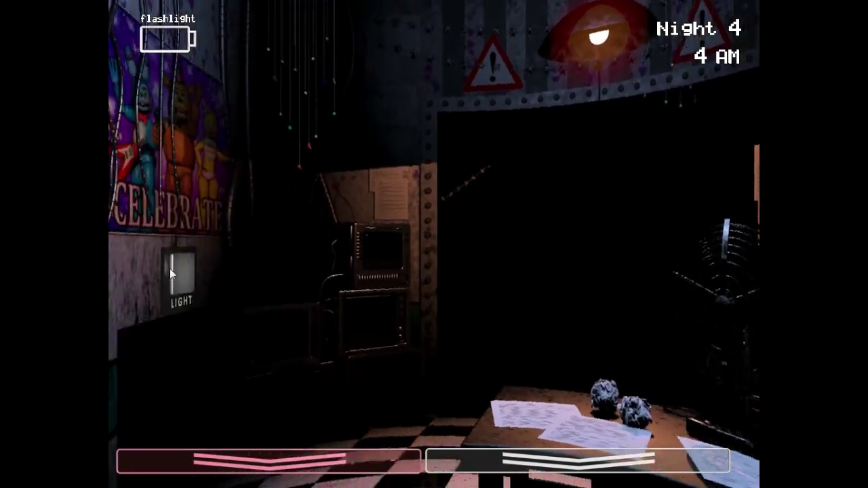
pyautogui.click(169, 269)
pyautogui.click(658, 271)
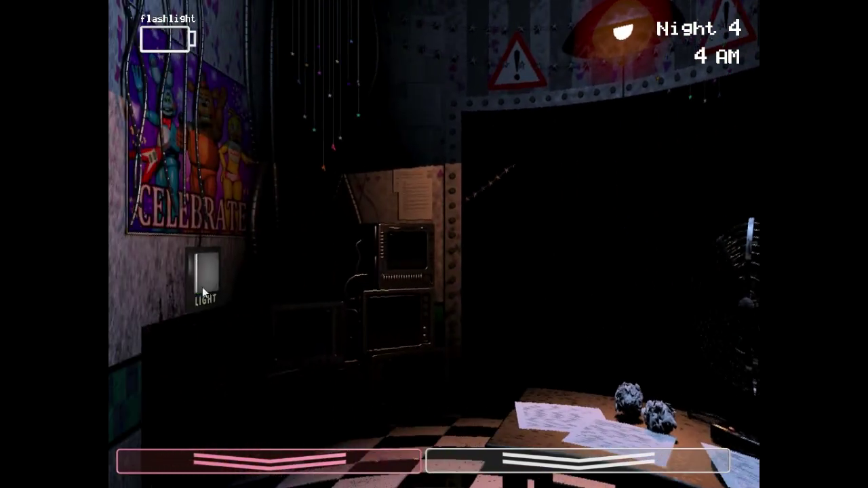
pyautogui.click(202, 287)
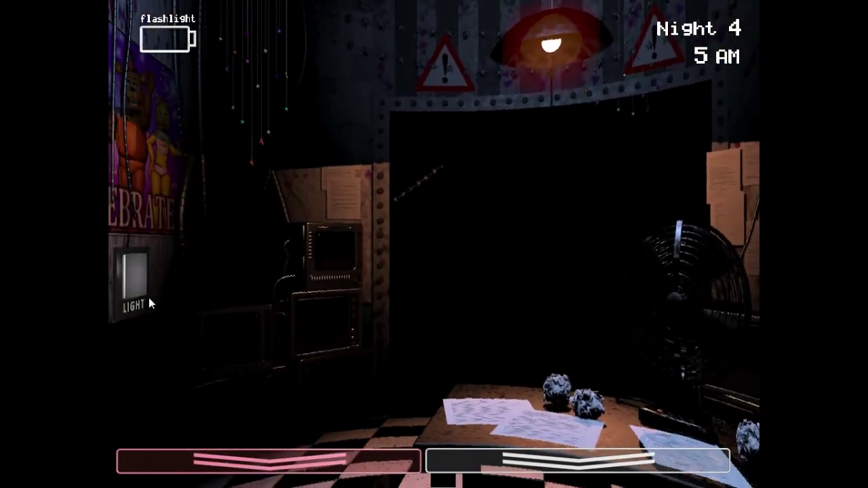
# Step: Light the left vent, then wind the Prize Corner music box in two holds
pyautogui.click(209, 270)
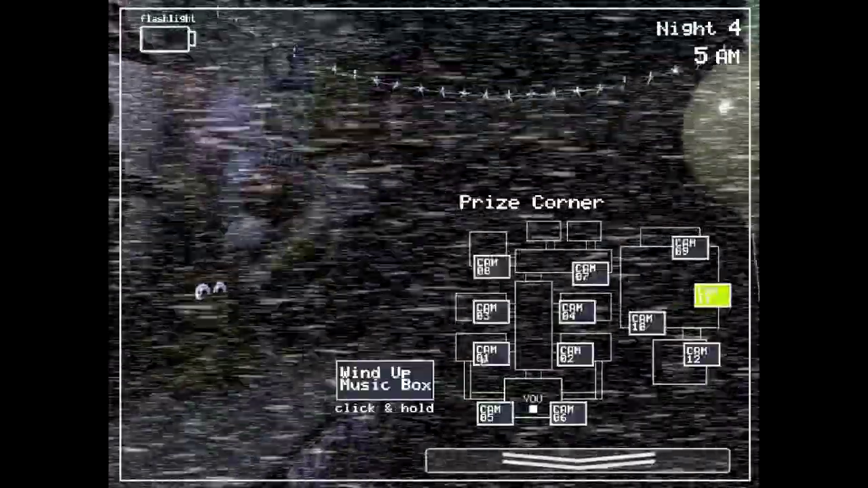
pyautogui.click(395, 372)
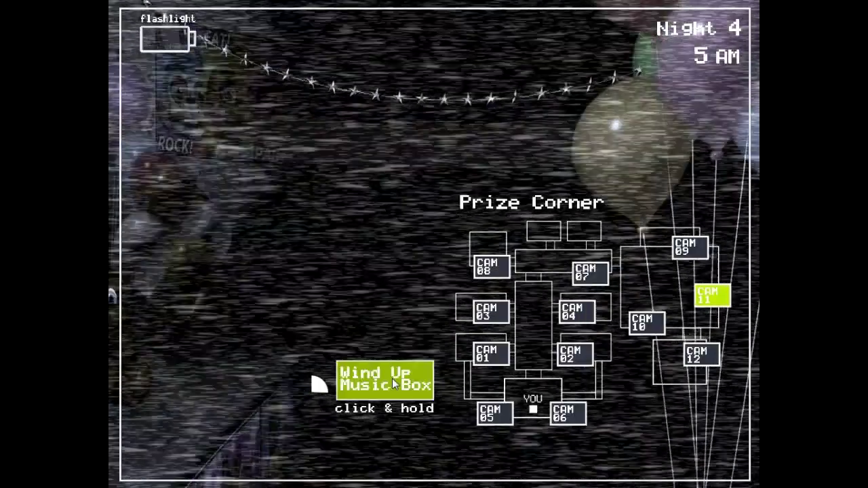
pyautogui.click(392, 379)
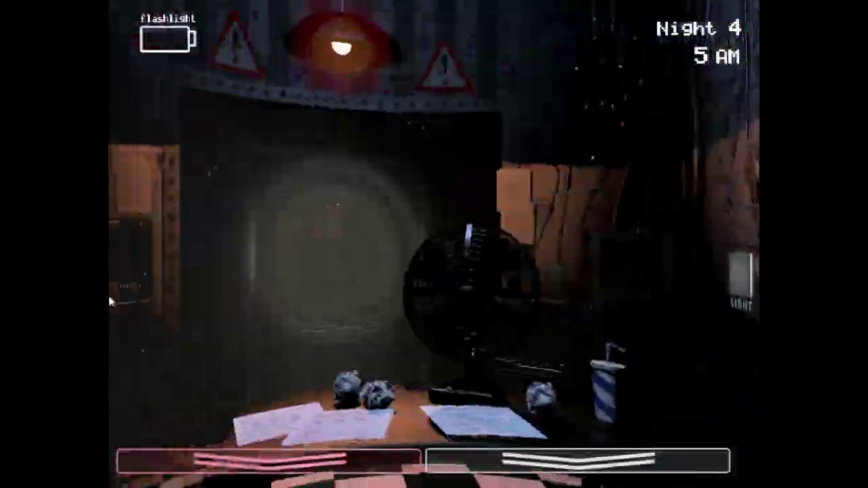
# Step: Light both vents and the hallway, wind the Prize Corner music box, and recheck the left vent
pyautogui.click(194, 274)
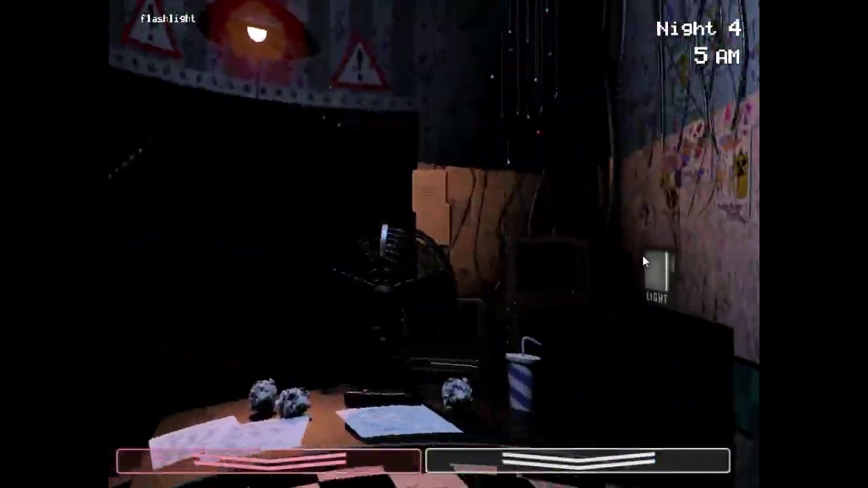
pyautogui.click(644, 262)
pyautogui.press('ctrl')
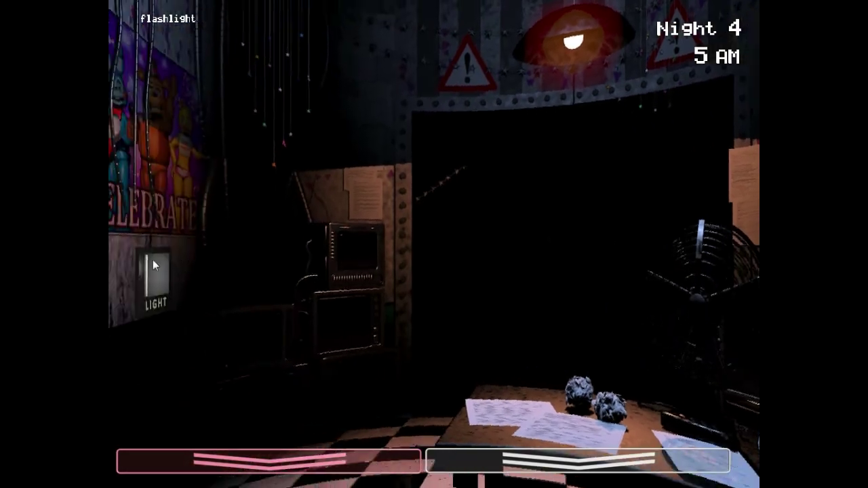
pyautogui.click(204, 274)
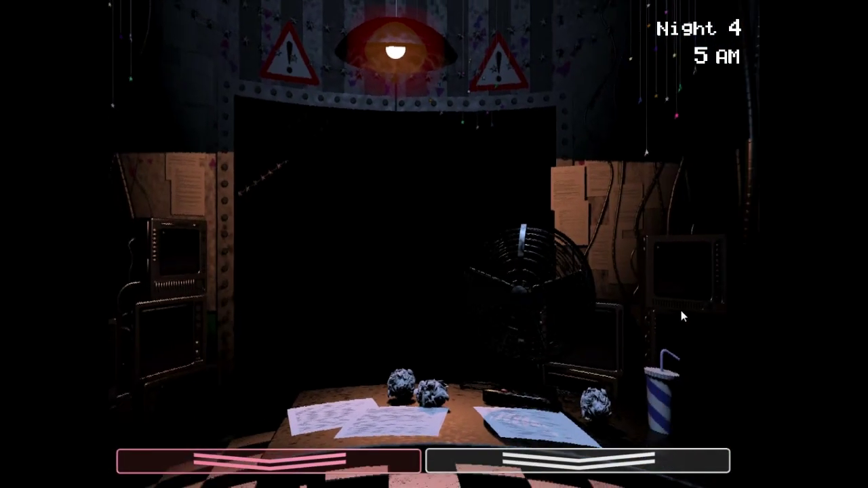
pyautogui.click(652, 278)
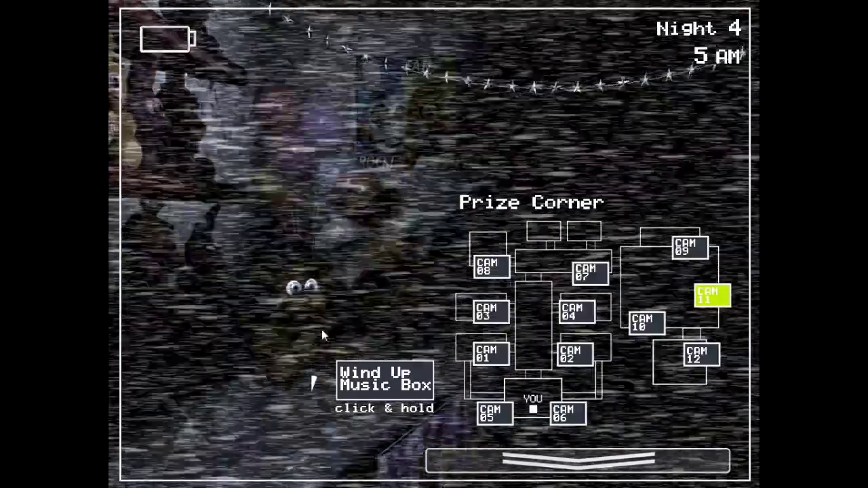
pyautogui.click(390, 377)
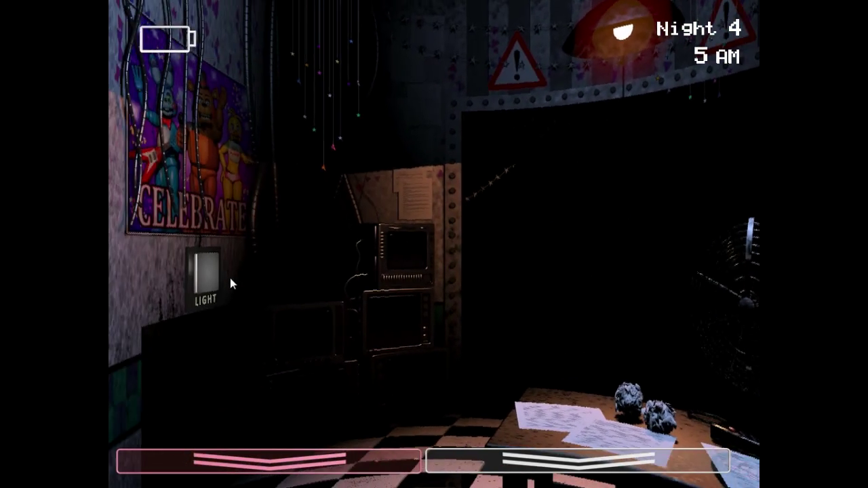
pyautogui.click(224, 275)
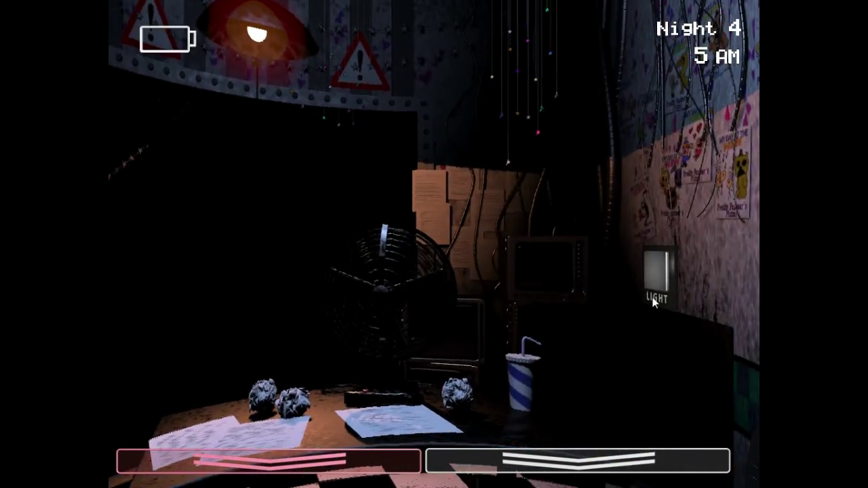